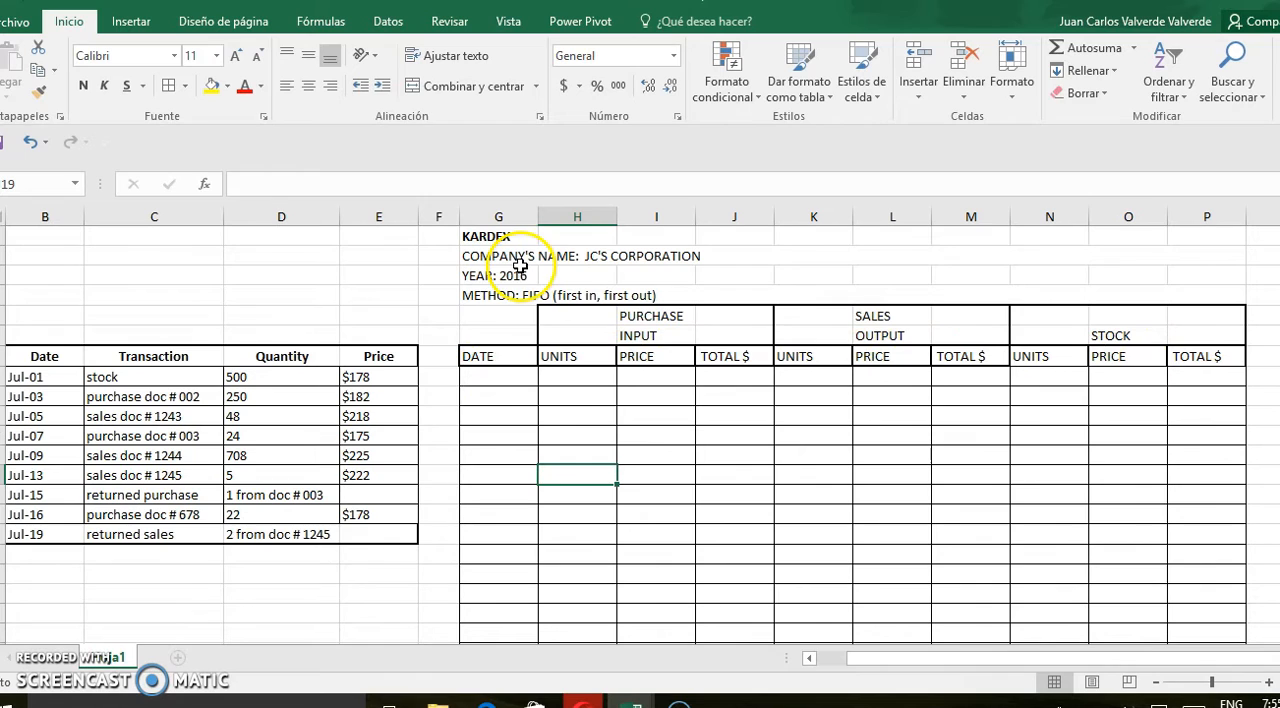
Enter July 1 as the date in the first empty row of the kardex table
click(480, 381)
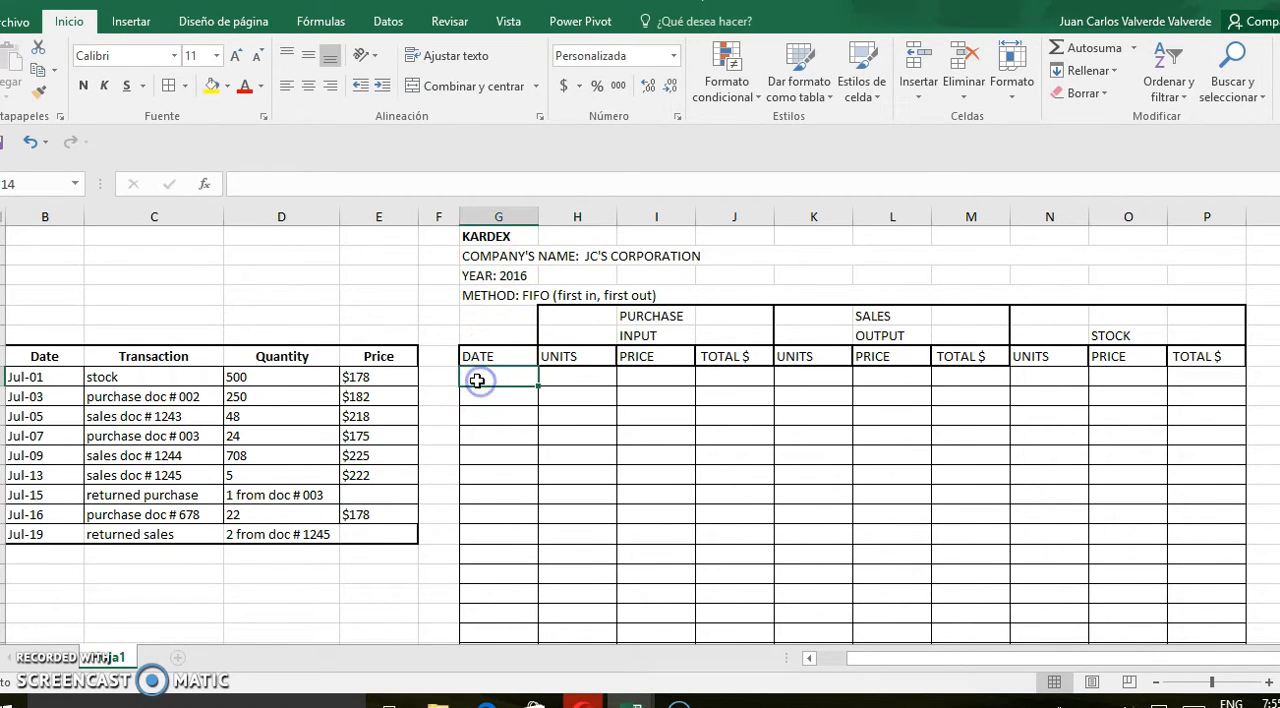
text(July)
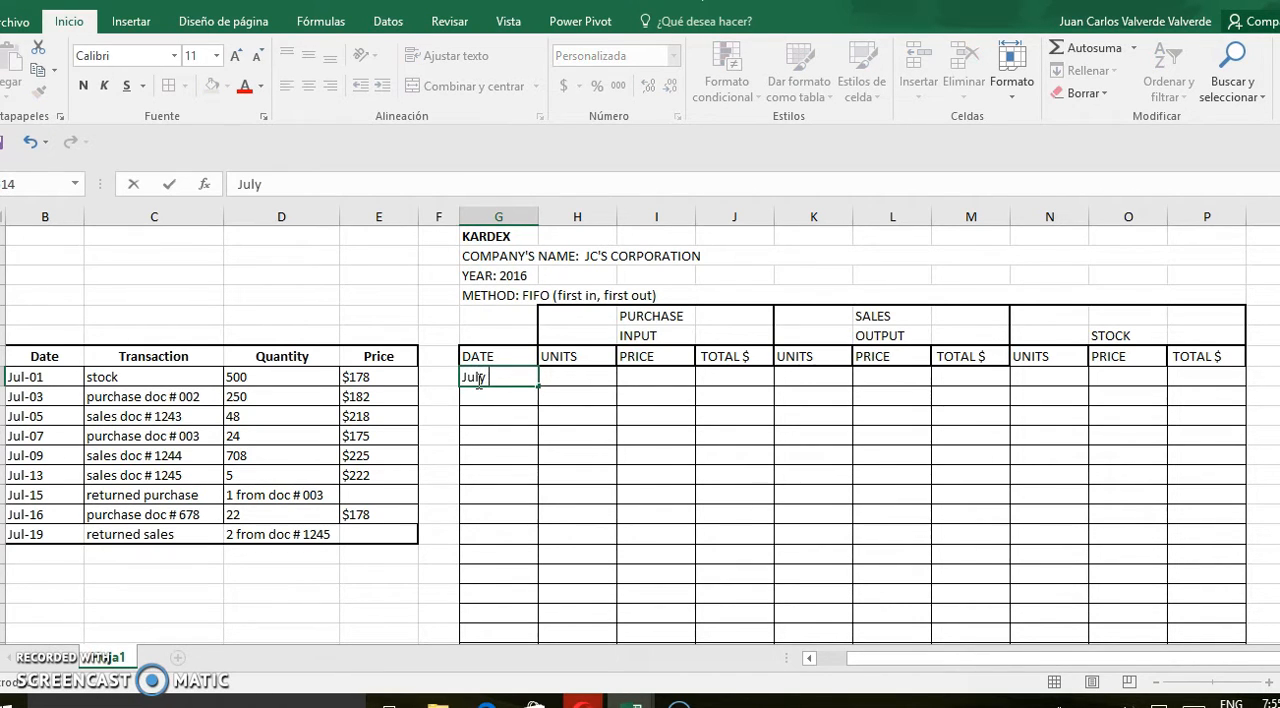
text( 1)
click(578, 380)
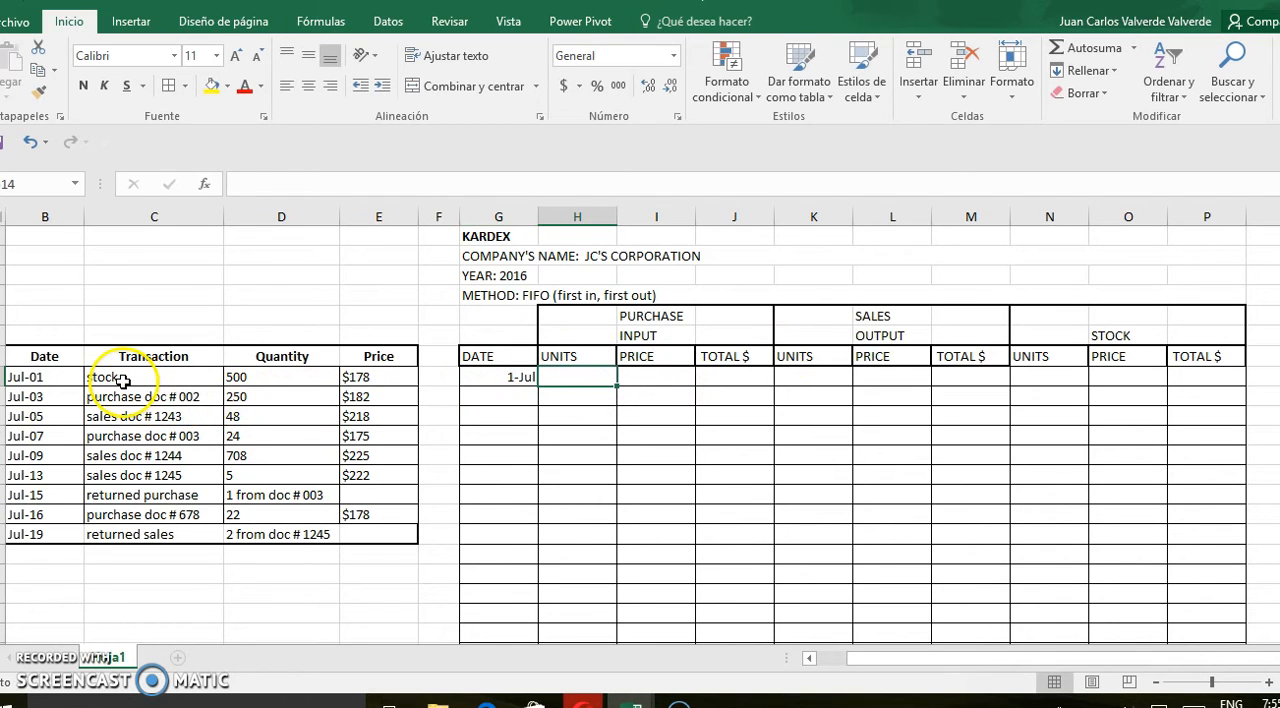
Record the July 1 opening stock as 500 units at a price of 178 in the STOCK section
click(1035, 380)
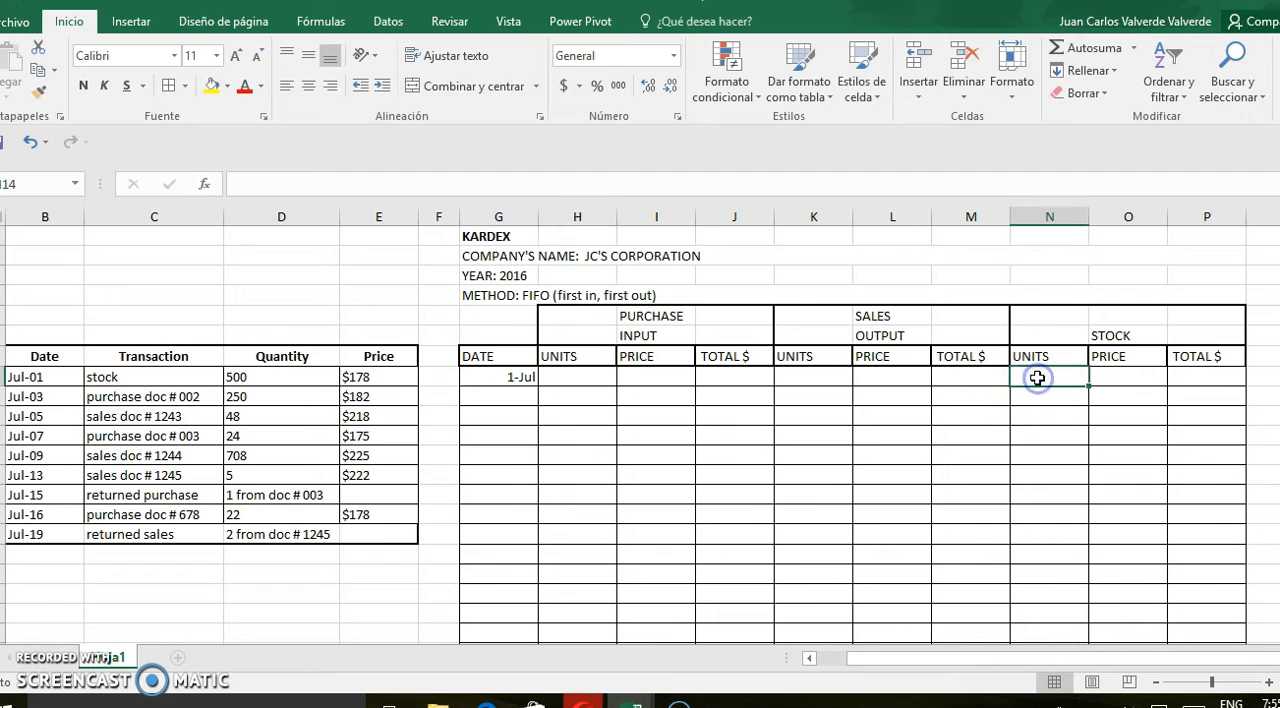
text(500)
key(Tab)
text(1)
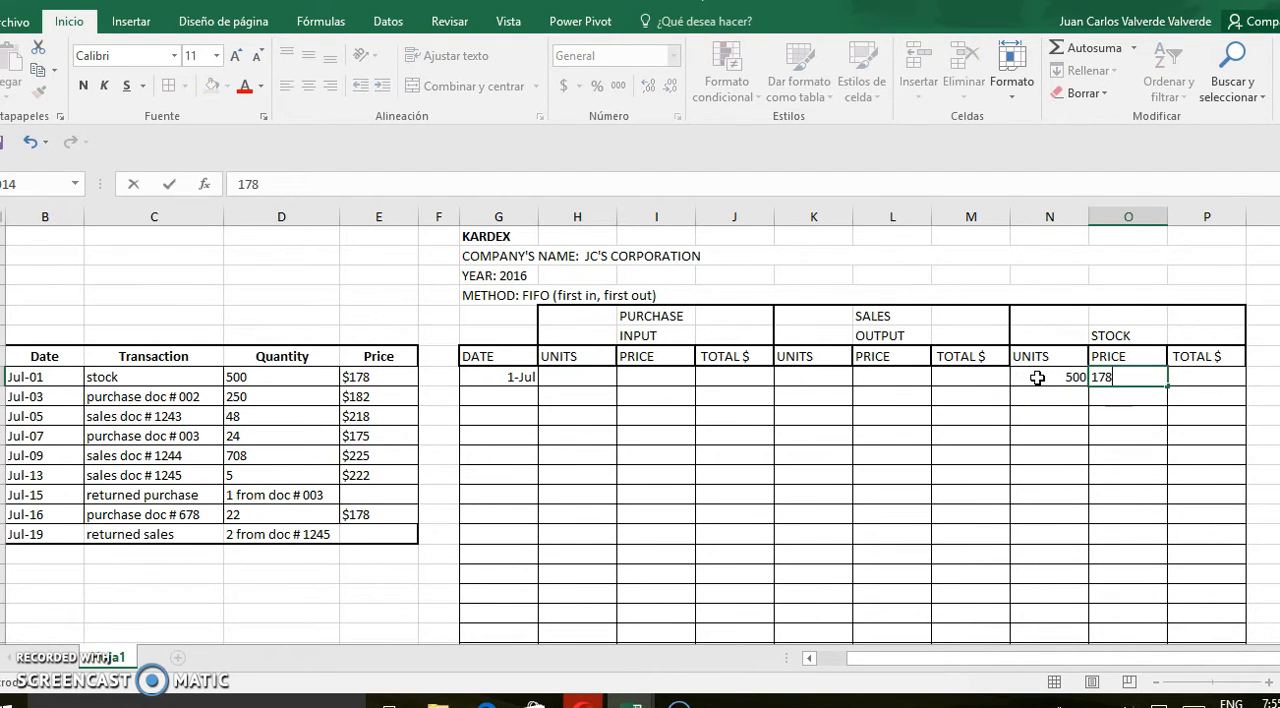
key(Tab)
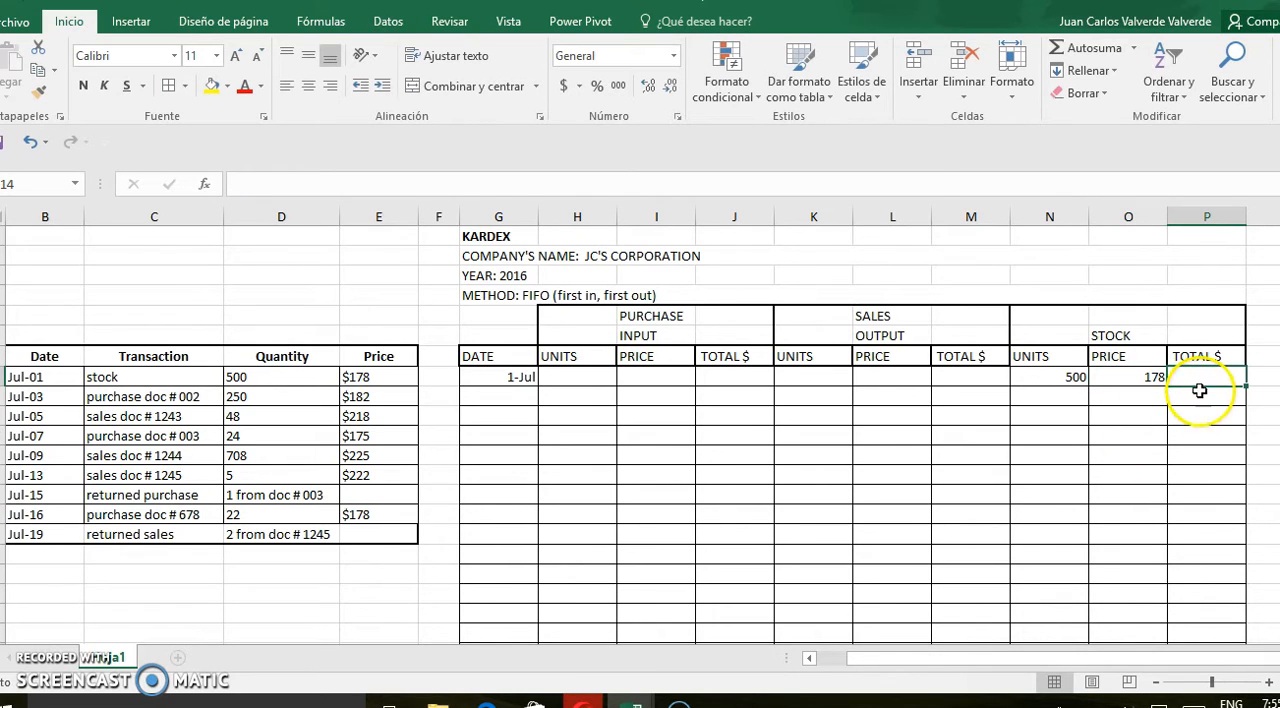
Calculate the July 1 stock total with the formula =N14*O14, multiplying units by price
text(=)
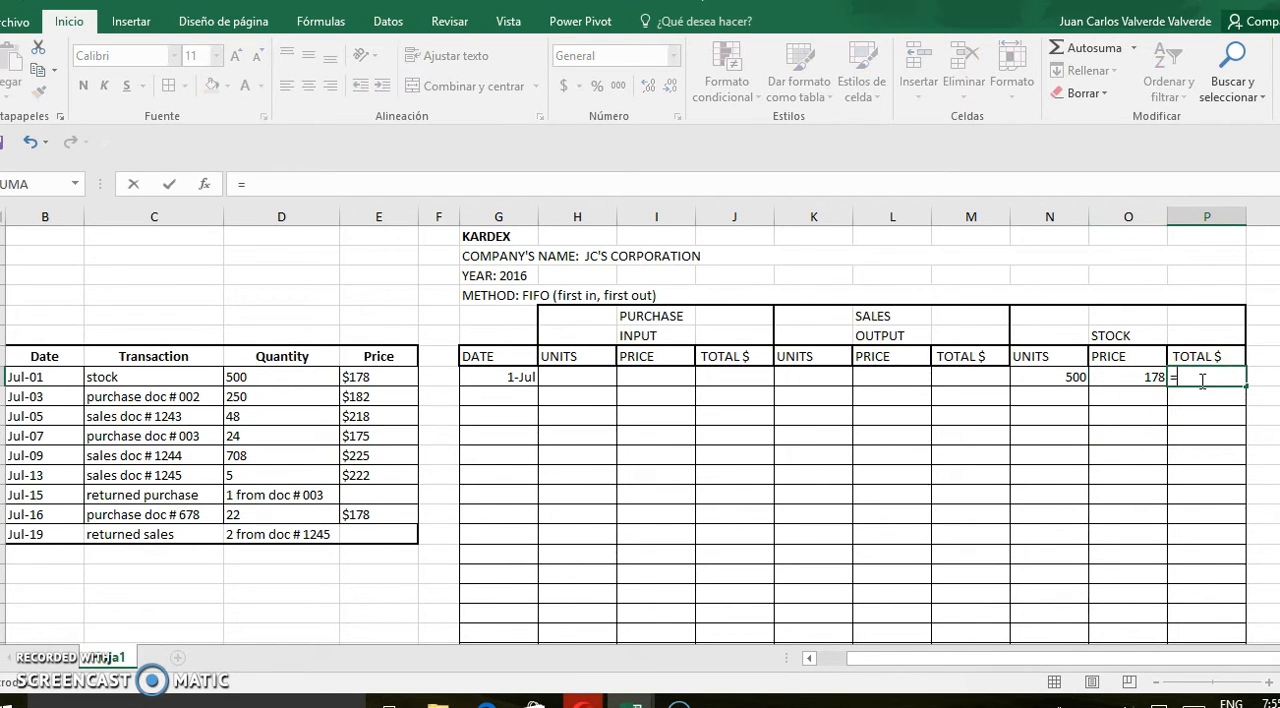
click(1067, 378)
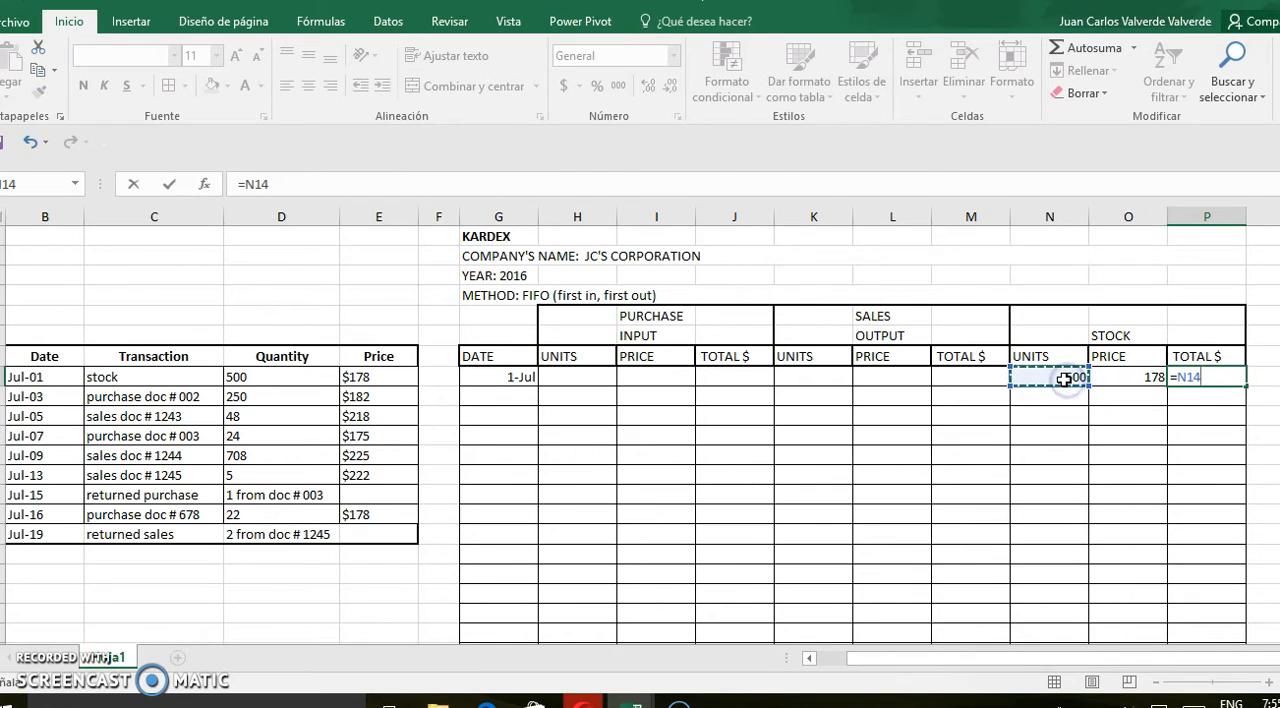
text(*)
click(1105, 378)
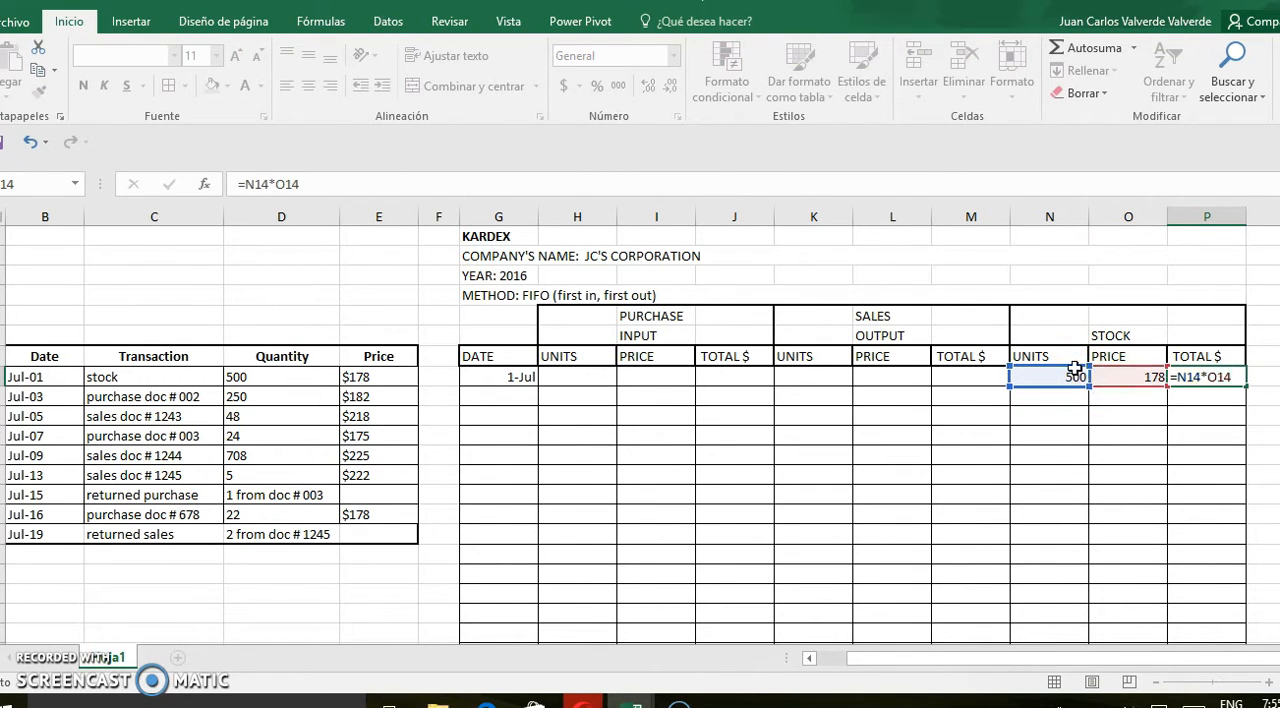
key(Return)
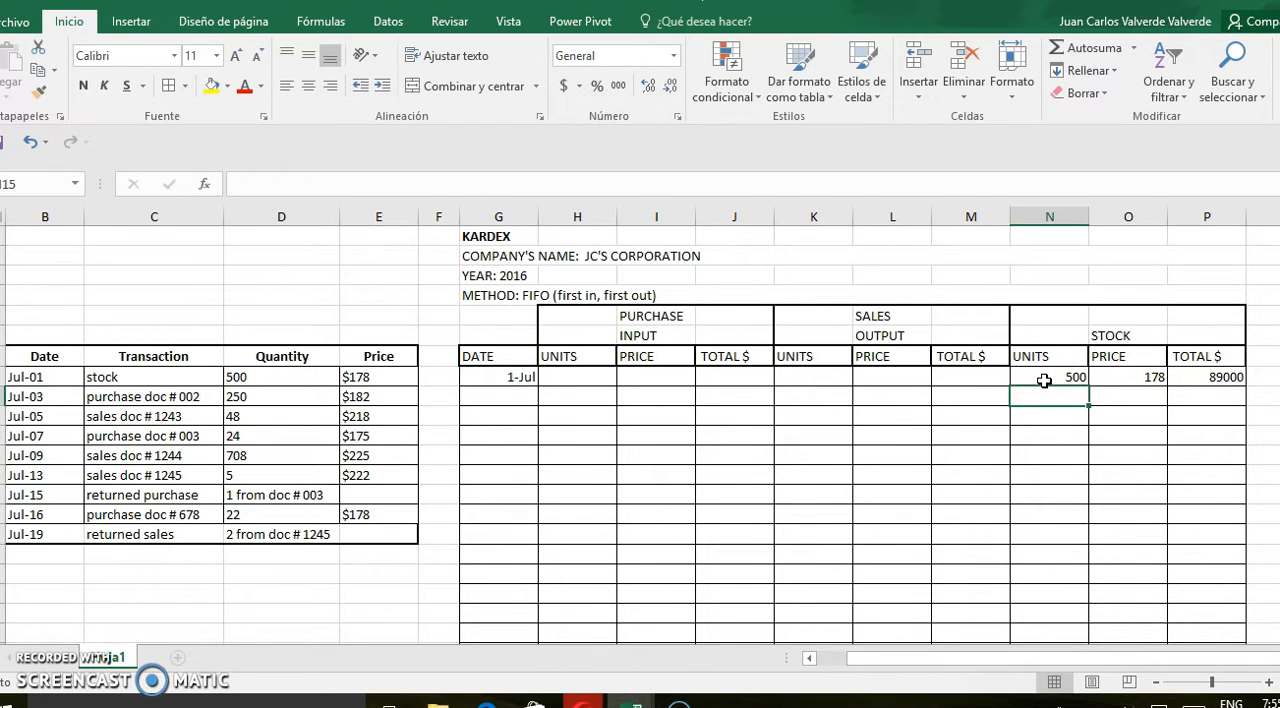
Add the July 3 row with a purchase input of 250 units at a price of 182
click(485, 400)
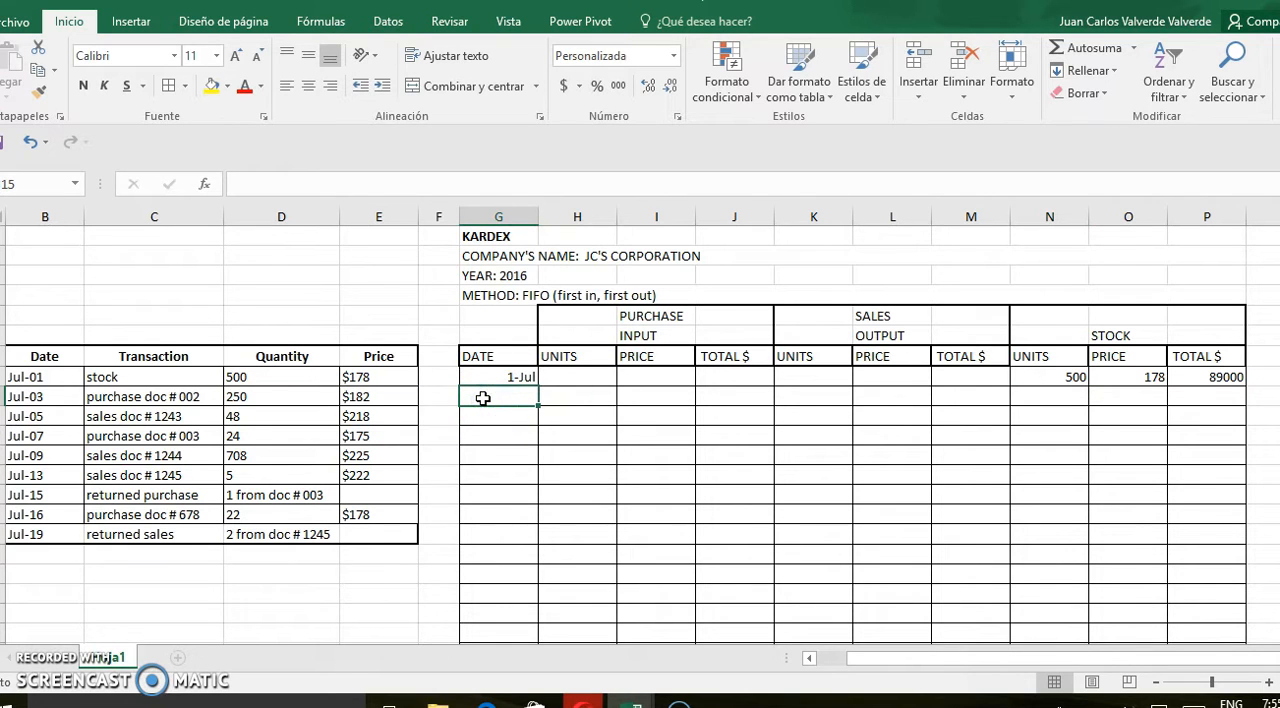
text(3July)
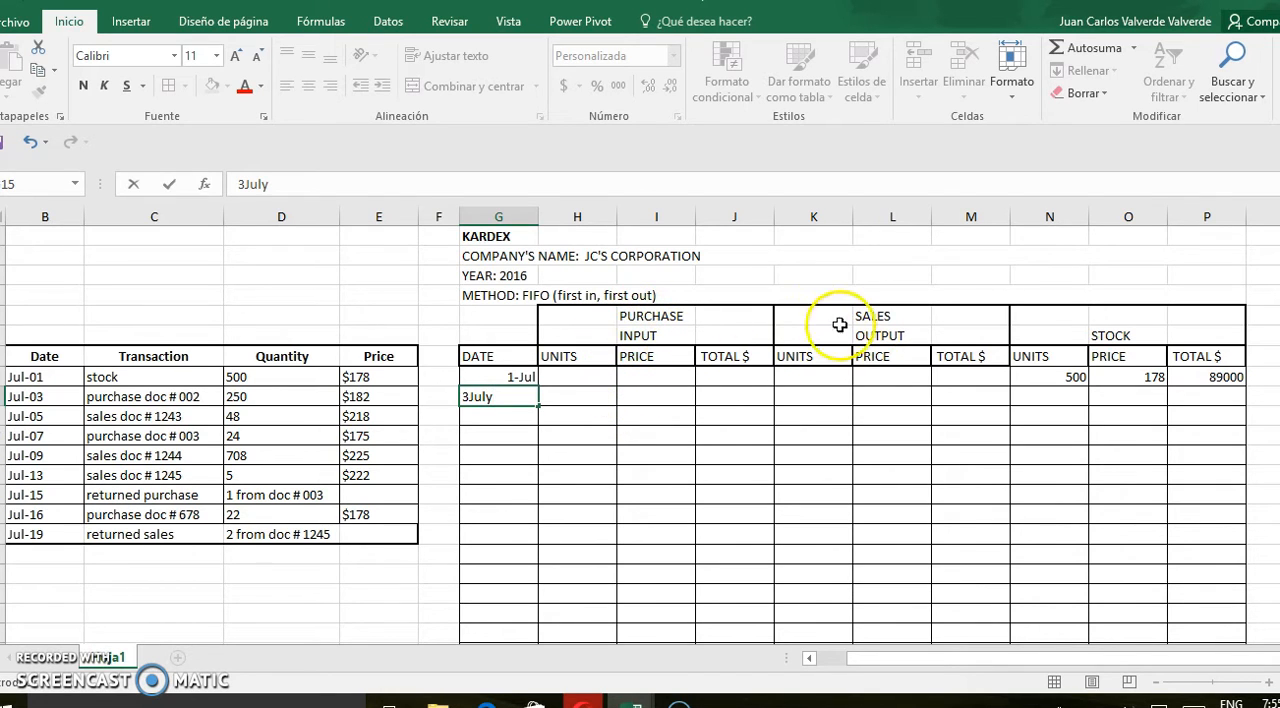
click(571, 400)
text(250)
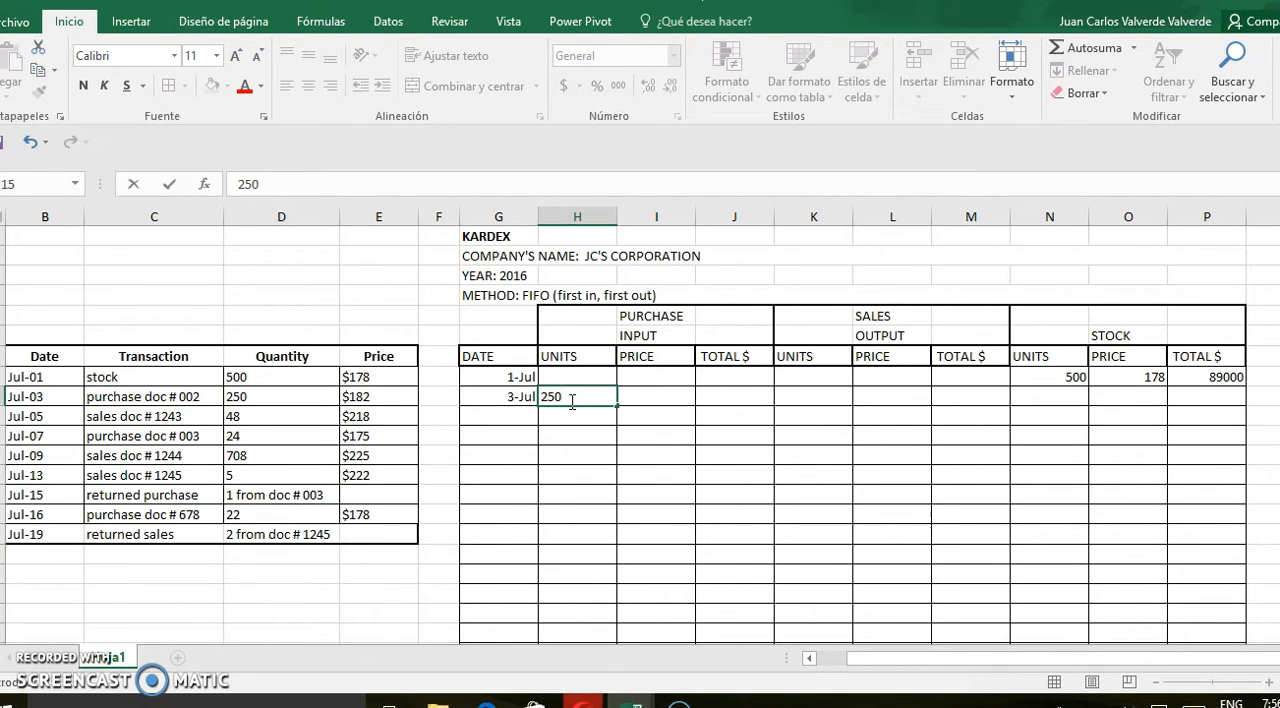
key(Tab)
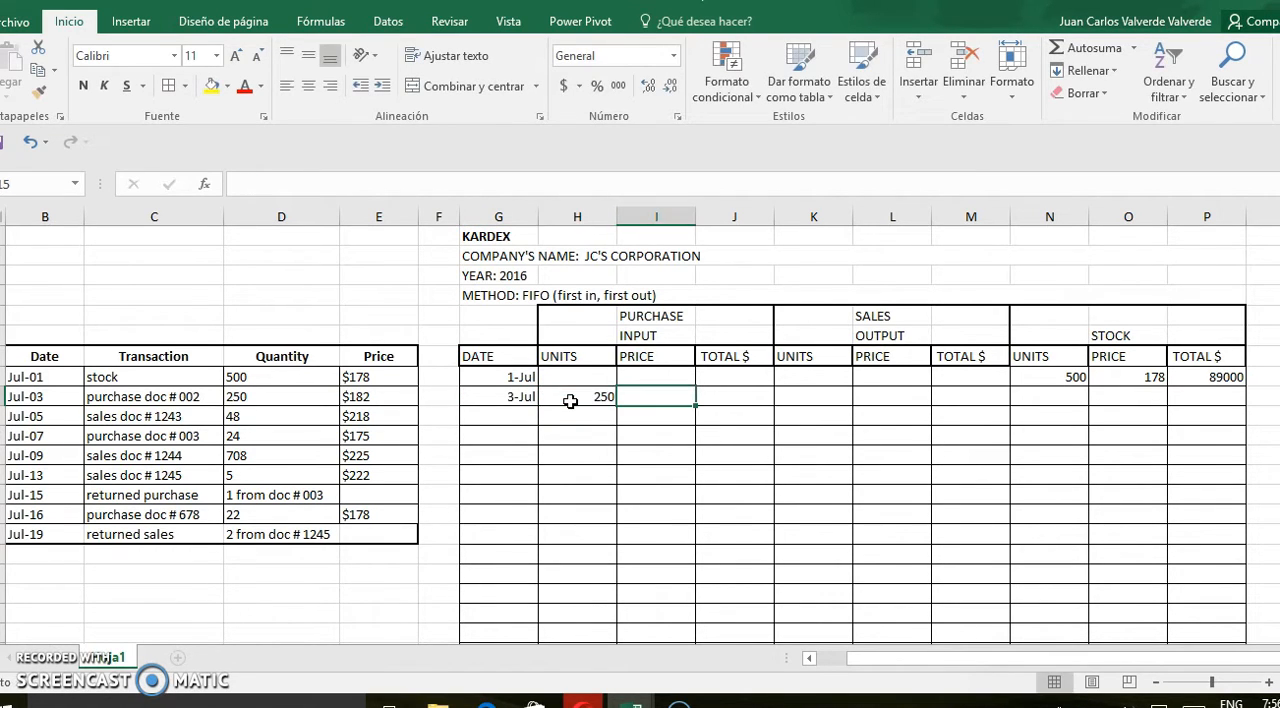
text(182)
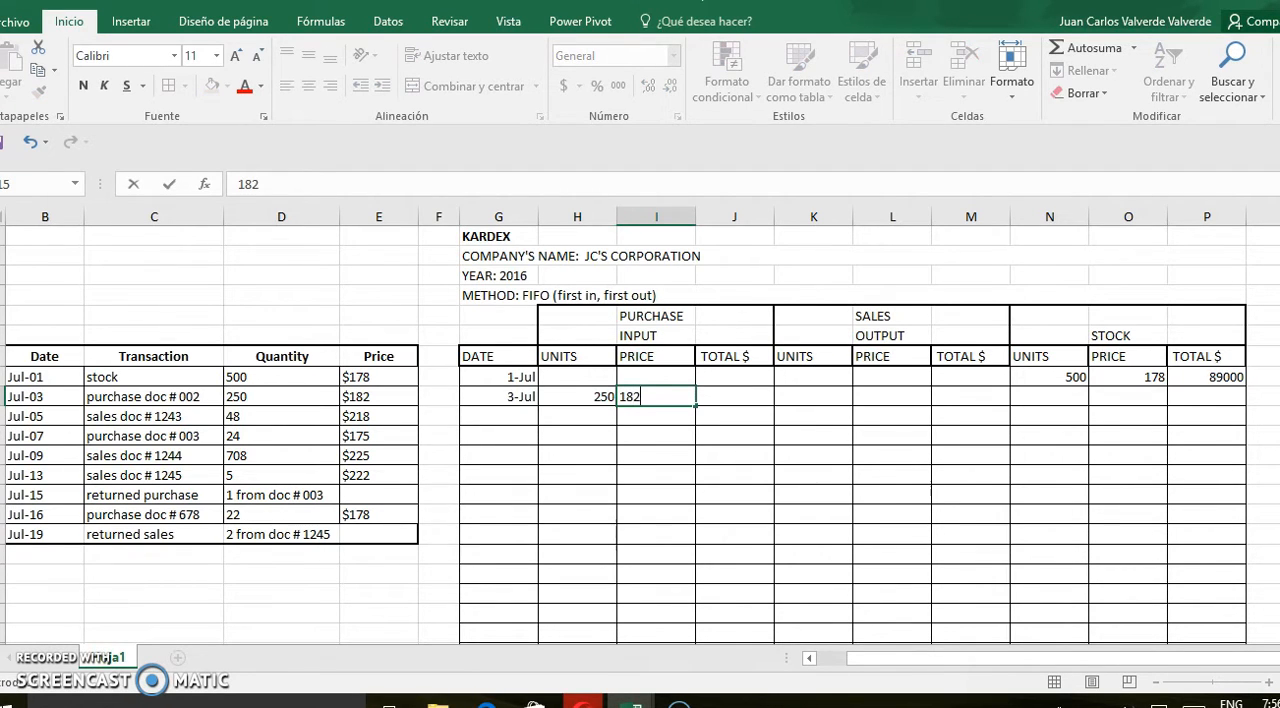
Calculate the July 3 purchase total by multiplying its units by its price (=H15*I15)
click(752, 395)
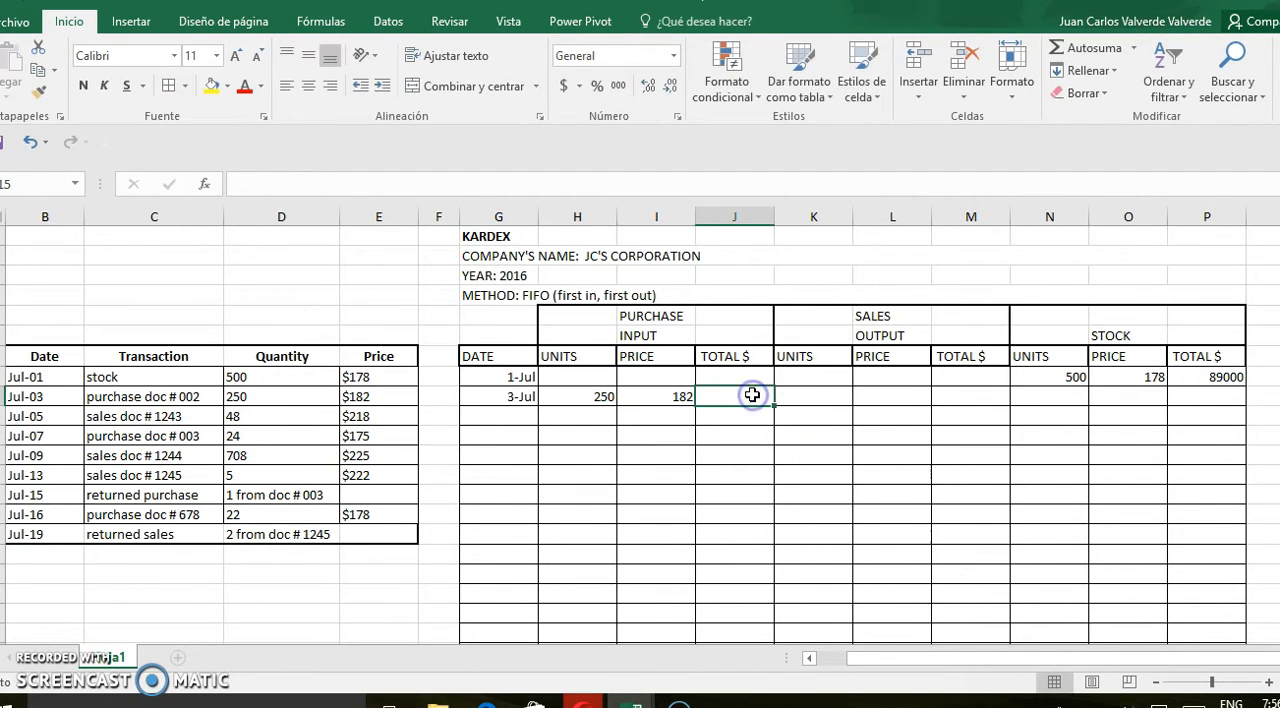
text(=)
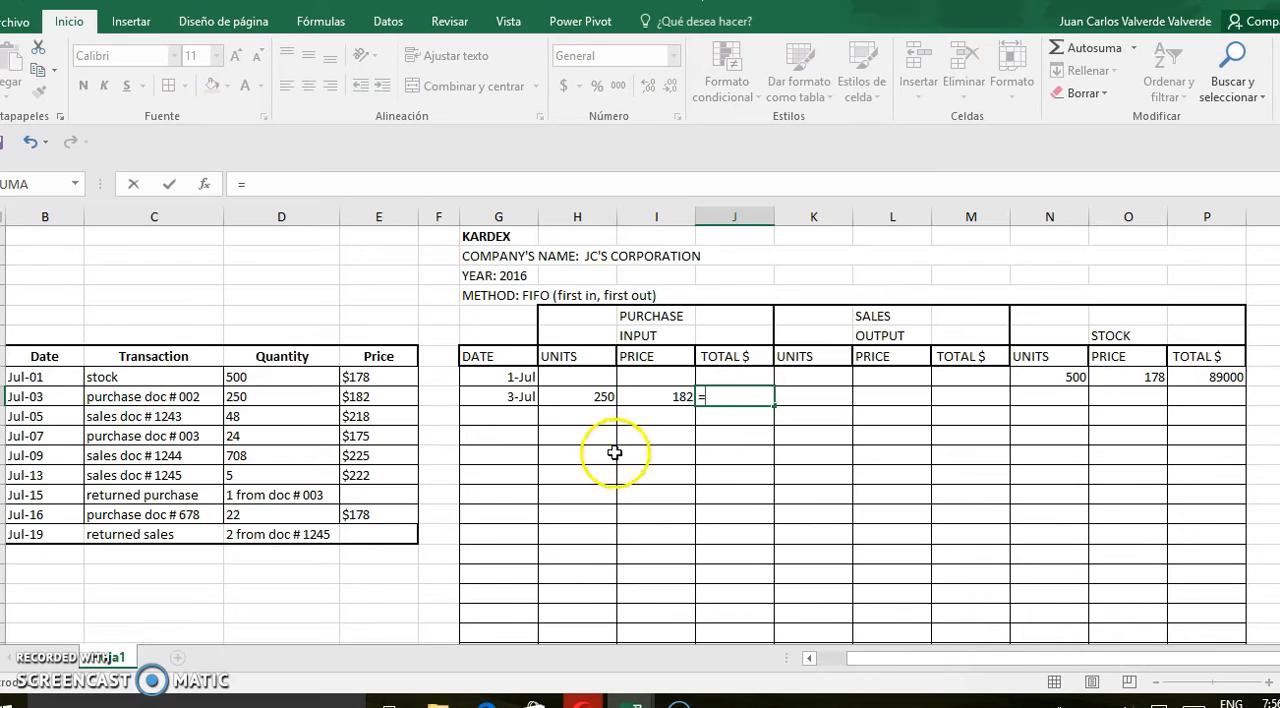
click(604, 397)
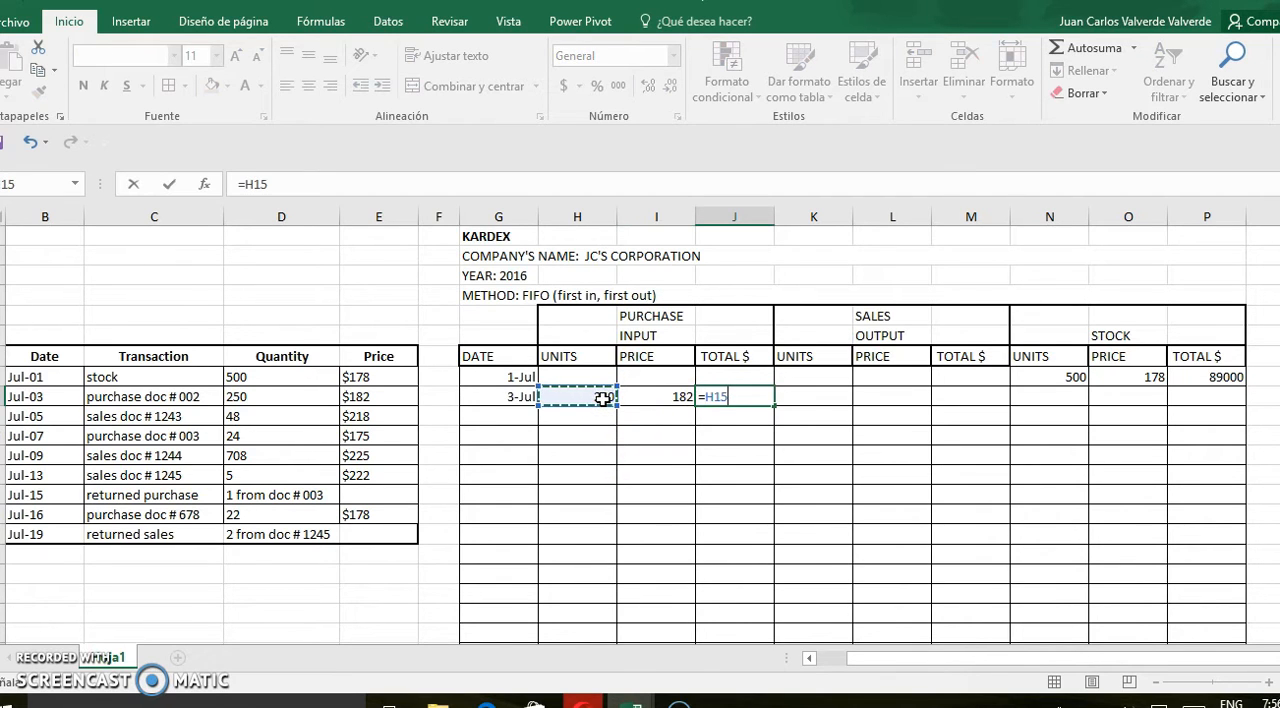
text(*)
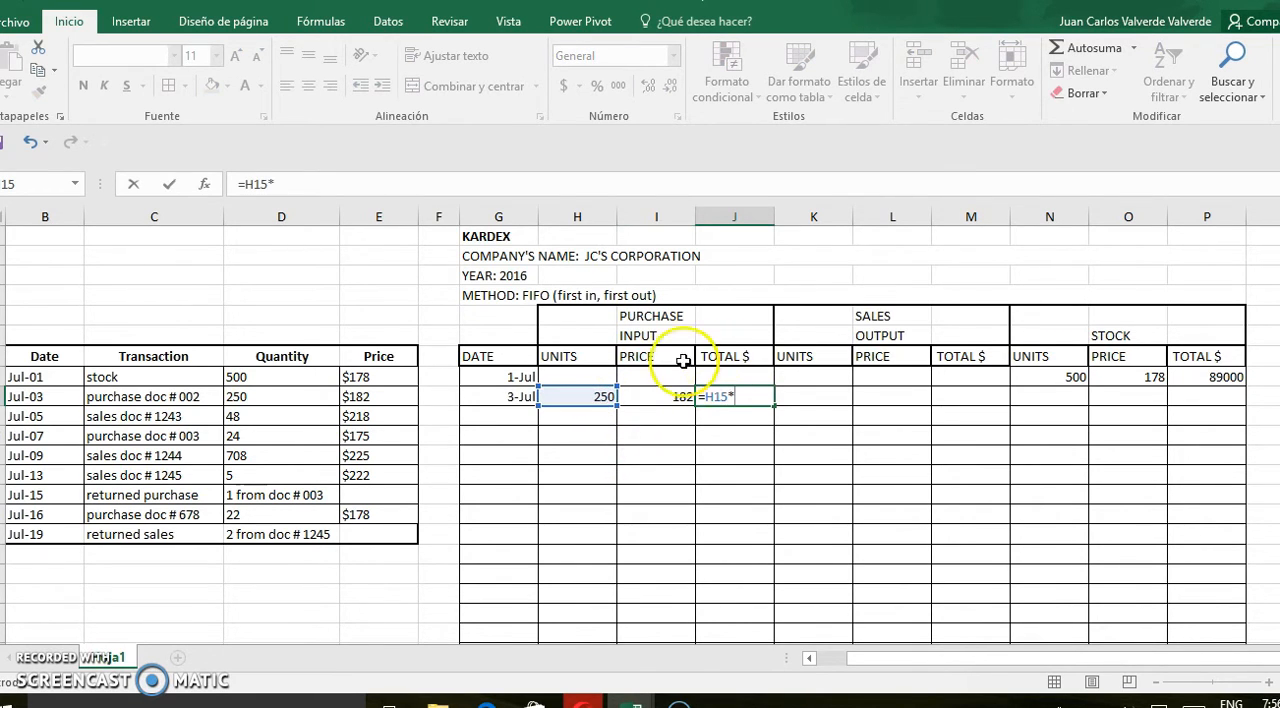
click(662, 396)
key(Return)
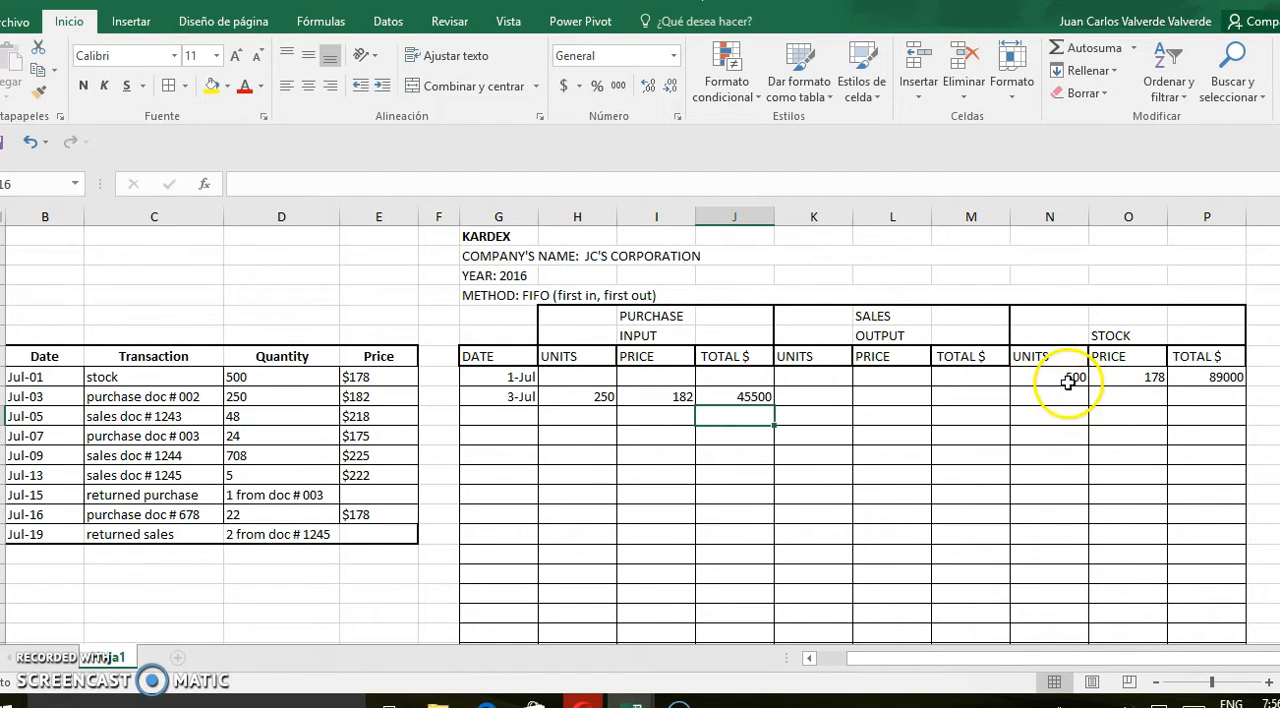
Copy the July 3 purchase units, price and total into the STOCK columns of the same row
click(1144, 380)
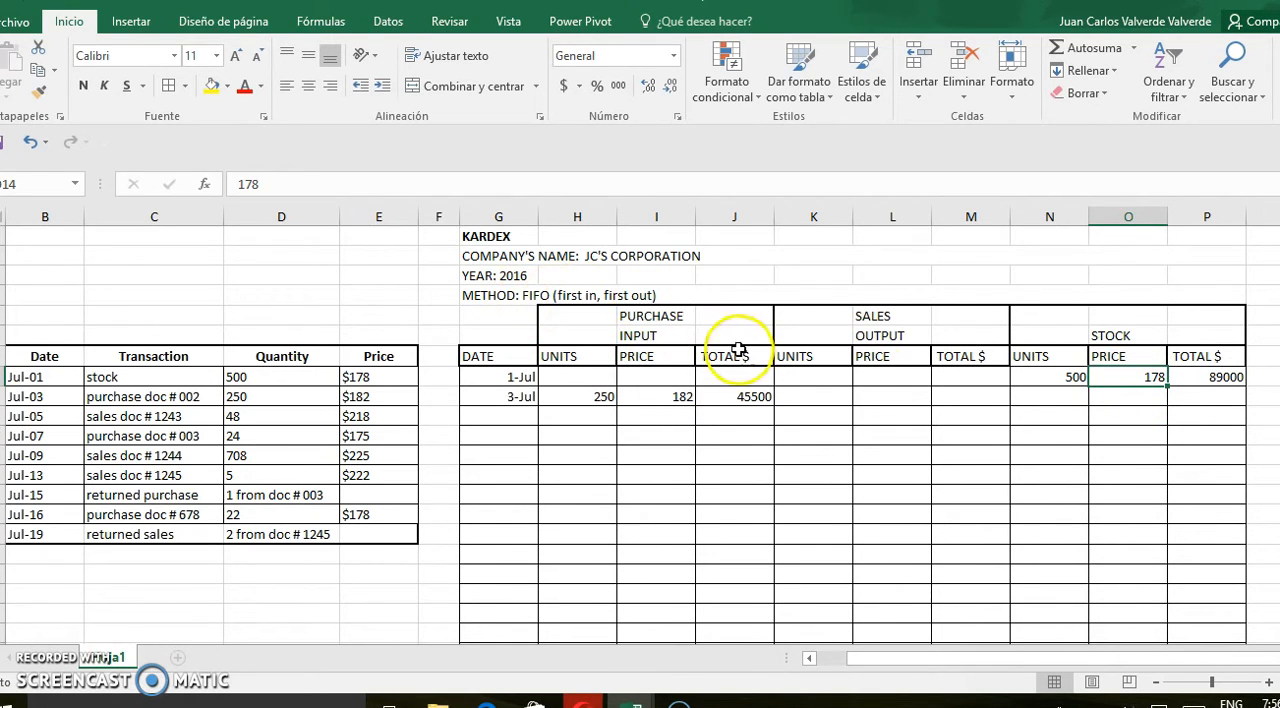
drag(597, 400, 712, 393)
key(ctrl+c)
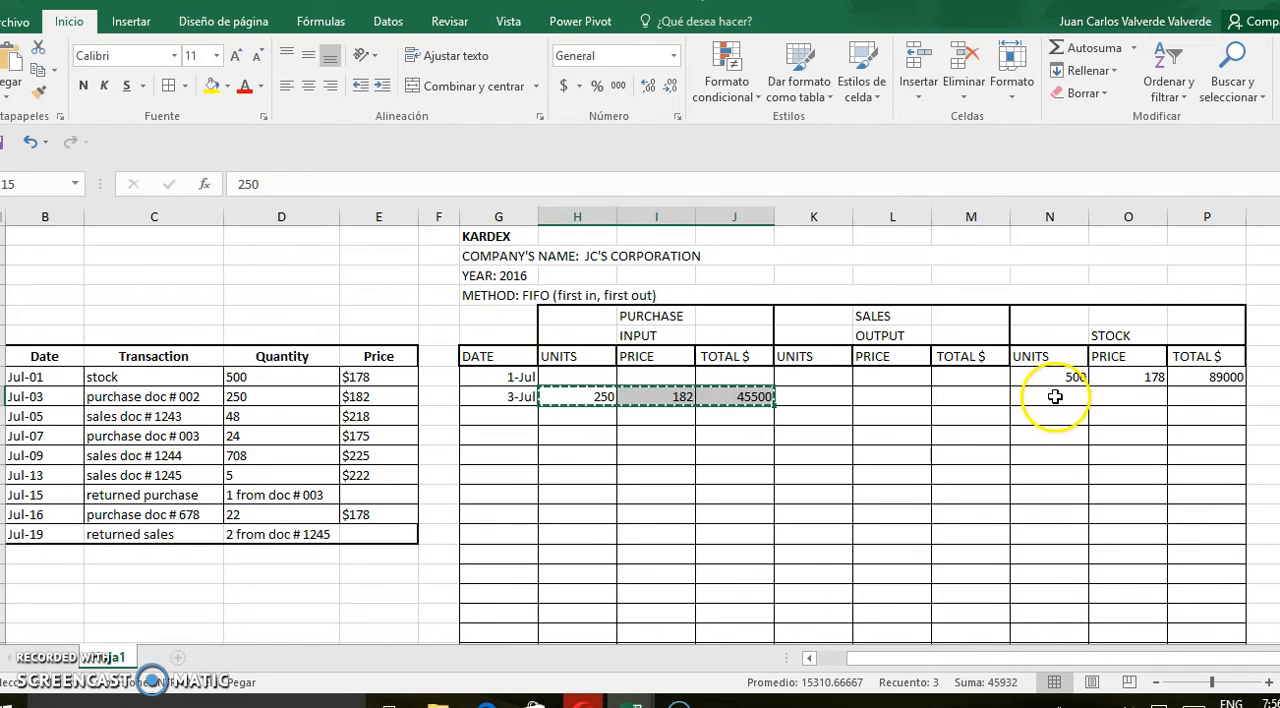
click(1055, 397)
key(ctrl+v)
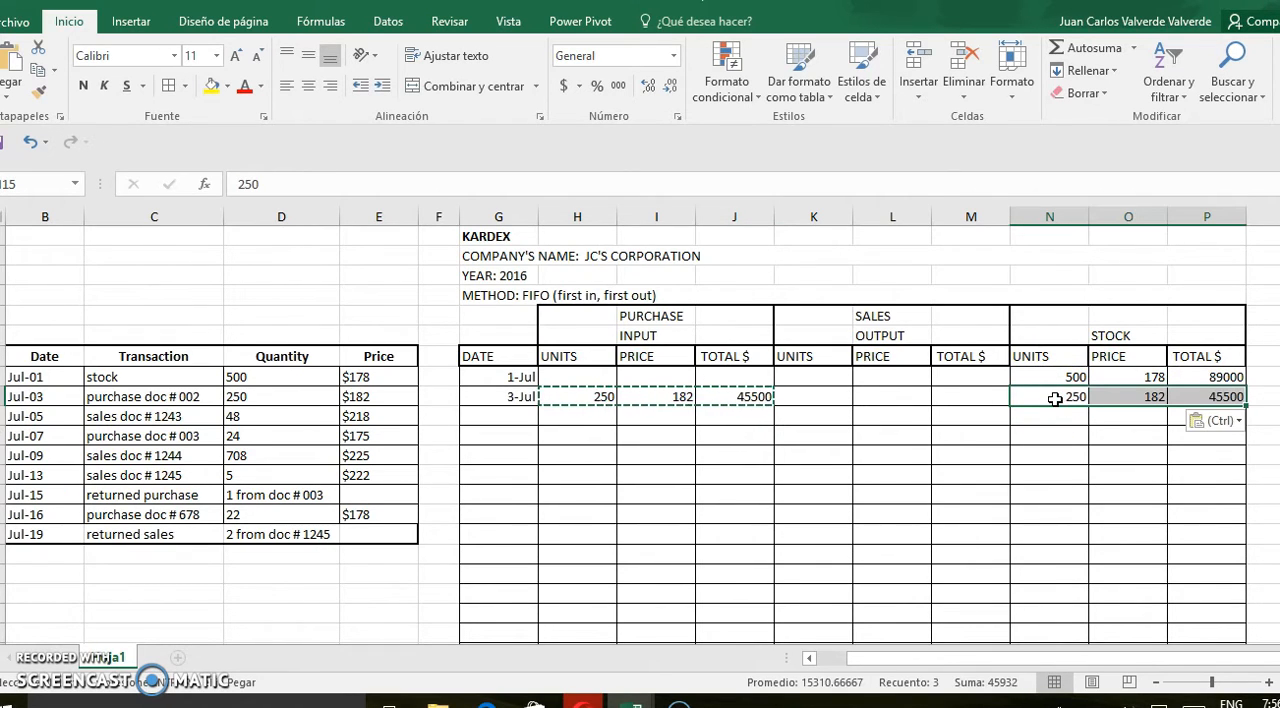
Fill the July 1 stock units, price and total cells with the theme blue
click(956, 427)
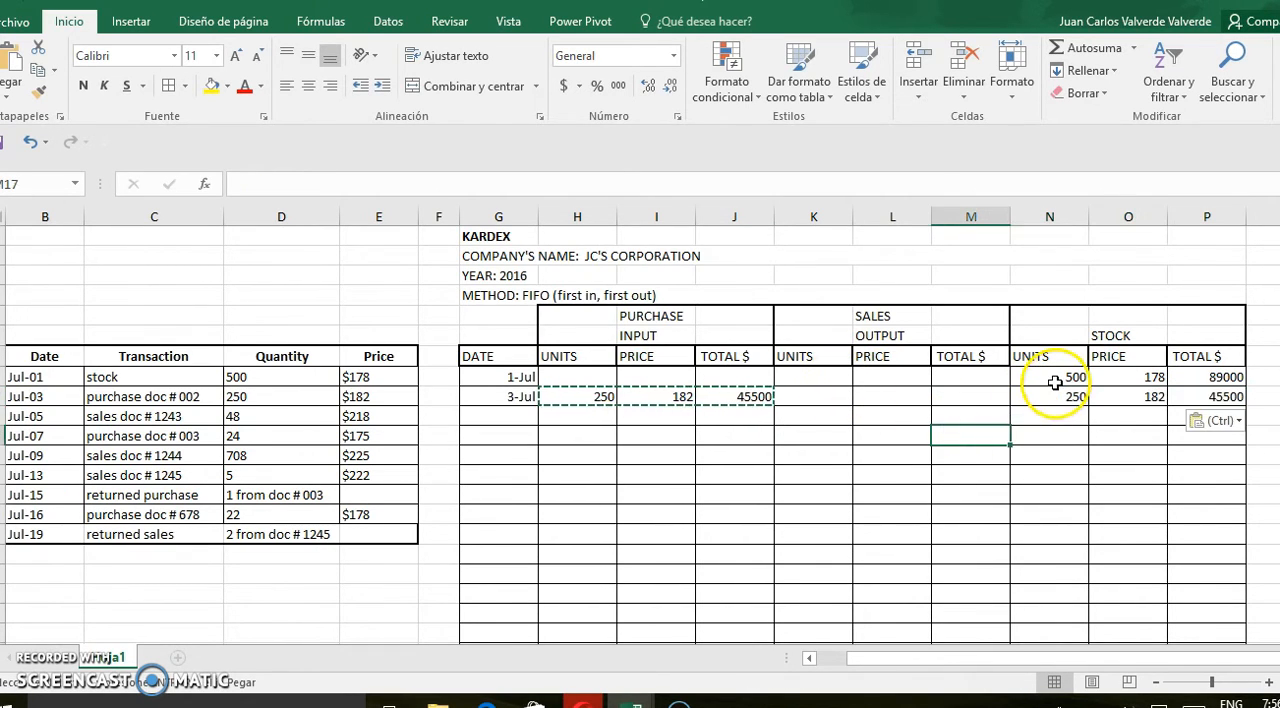
drag(1046, 380, 1211, 375)
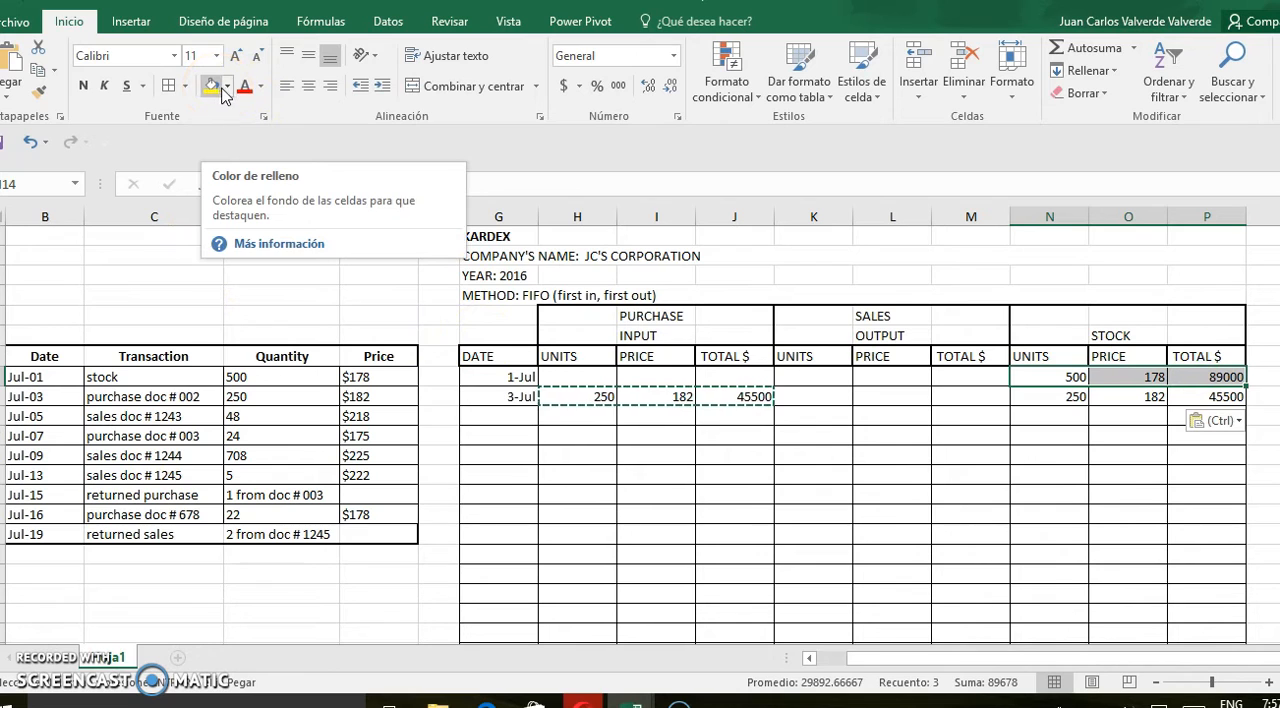
click(227, 88)
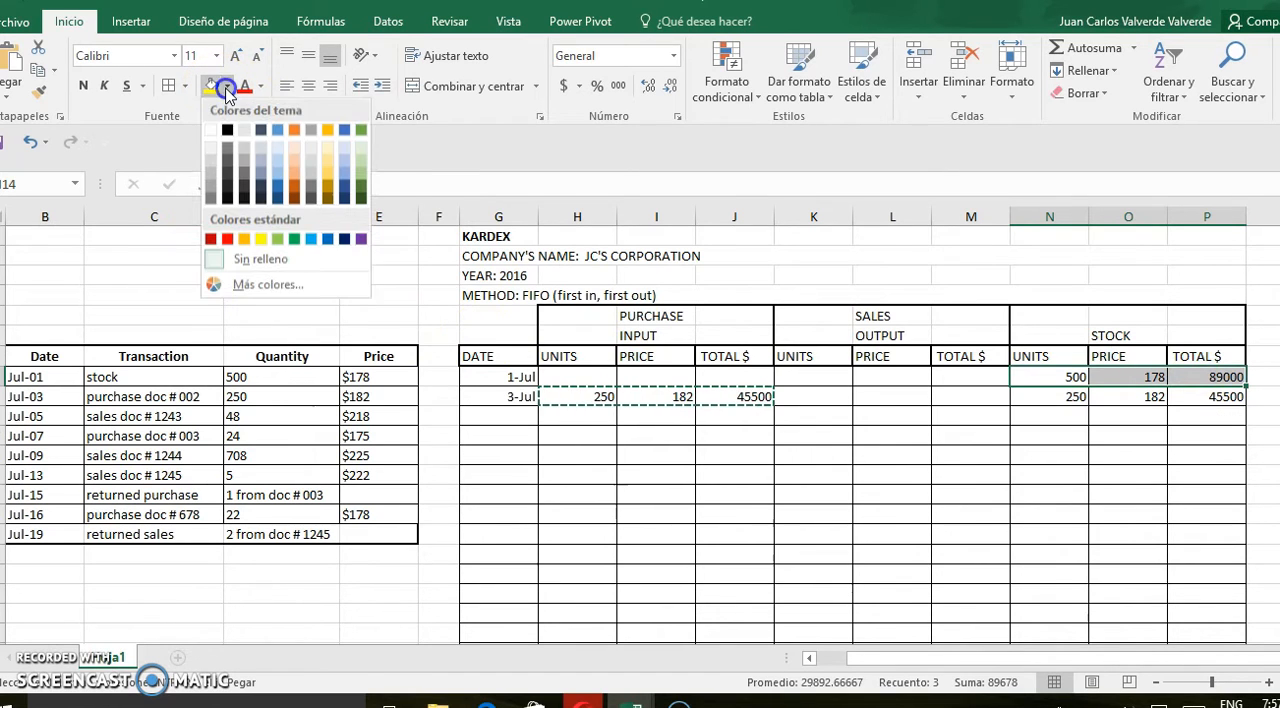
click(277, 130)
Fill the July 3 stock units, price and total cells with the theme gold
drag(1060, 403, 1215, 397)
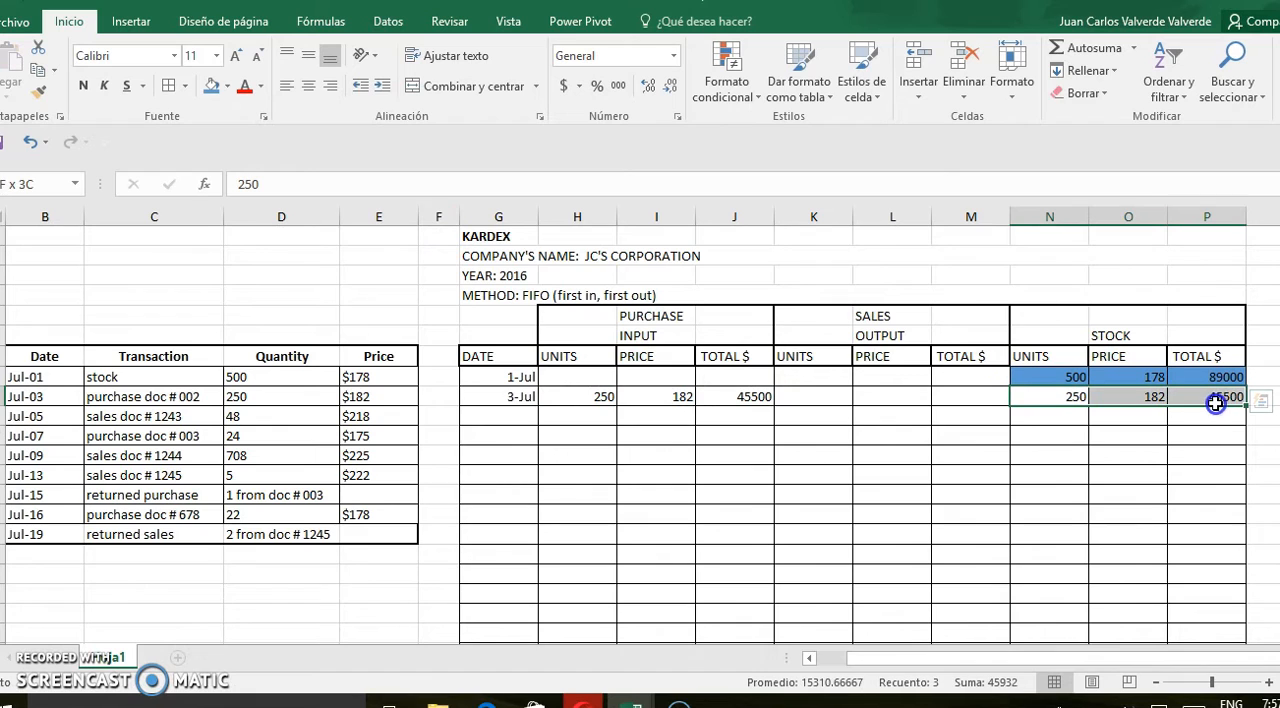
click(228, 86)
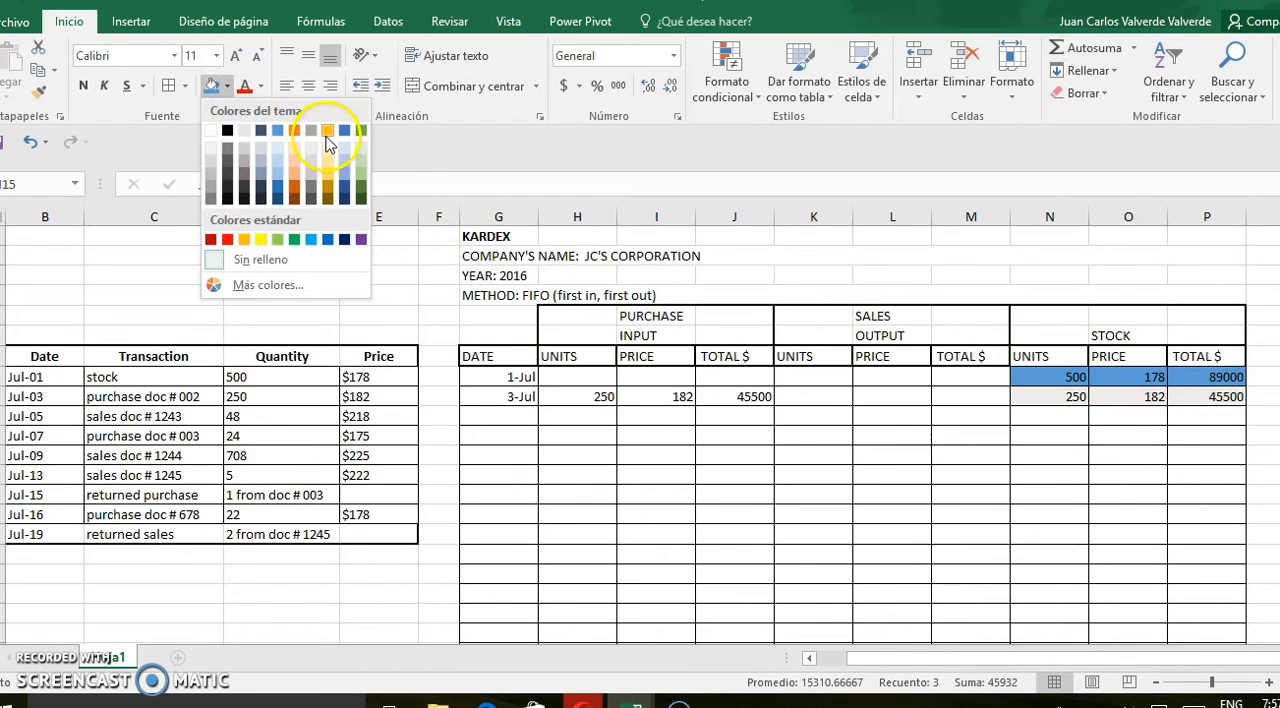
click(327, 131)
click(783, 461)
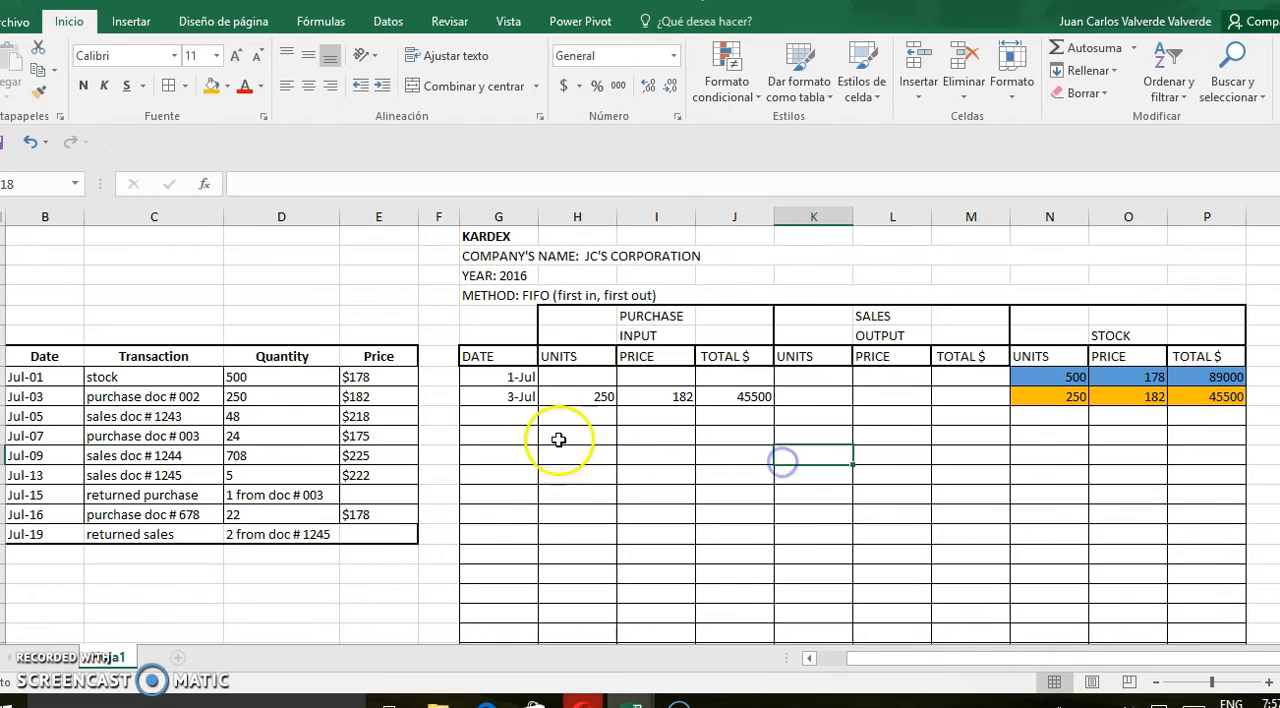
Add the July 5 row with a sales output of 48 units at the oldest stock price, 178
click(510, 416)
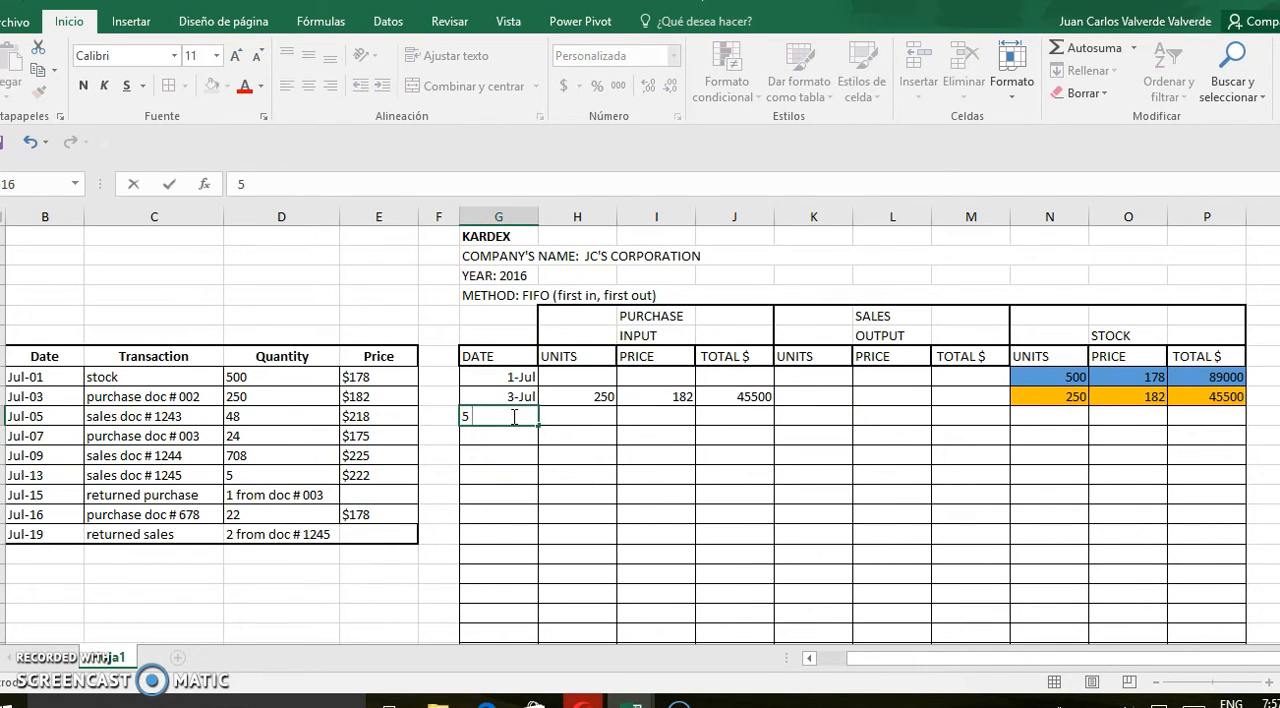
click(582, 452)
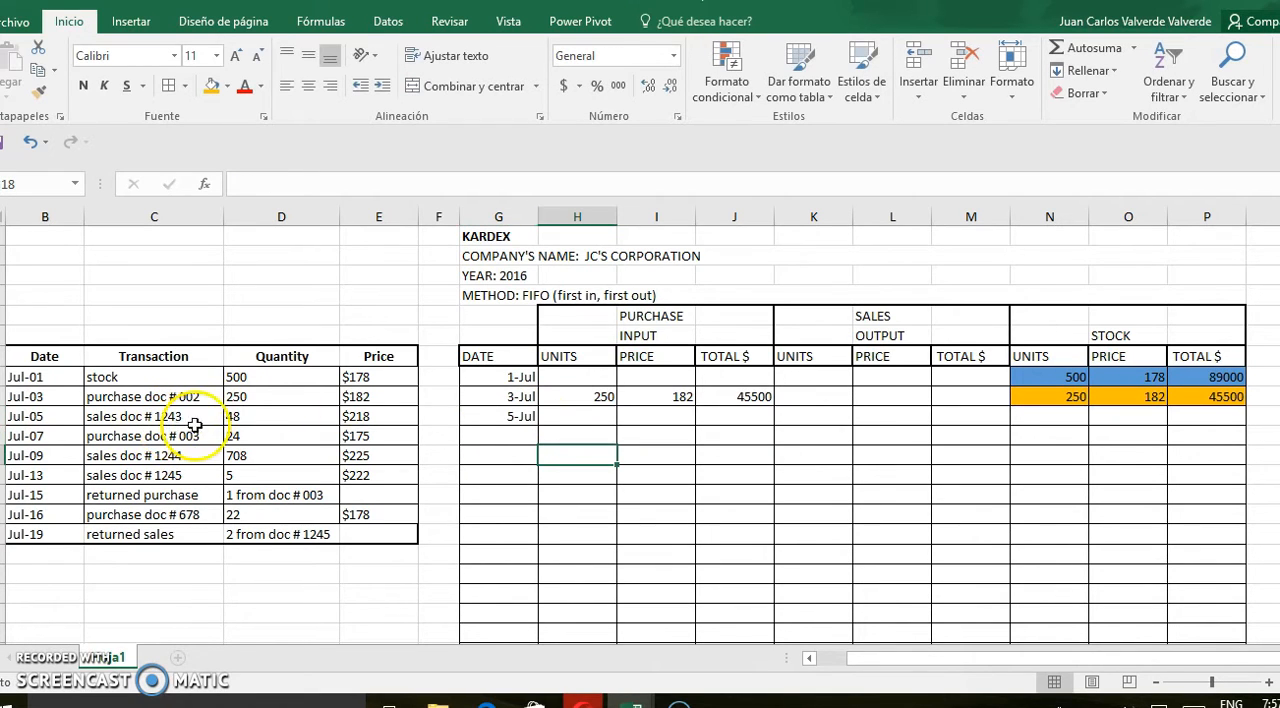
click(797, 420)
text(48)
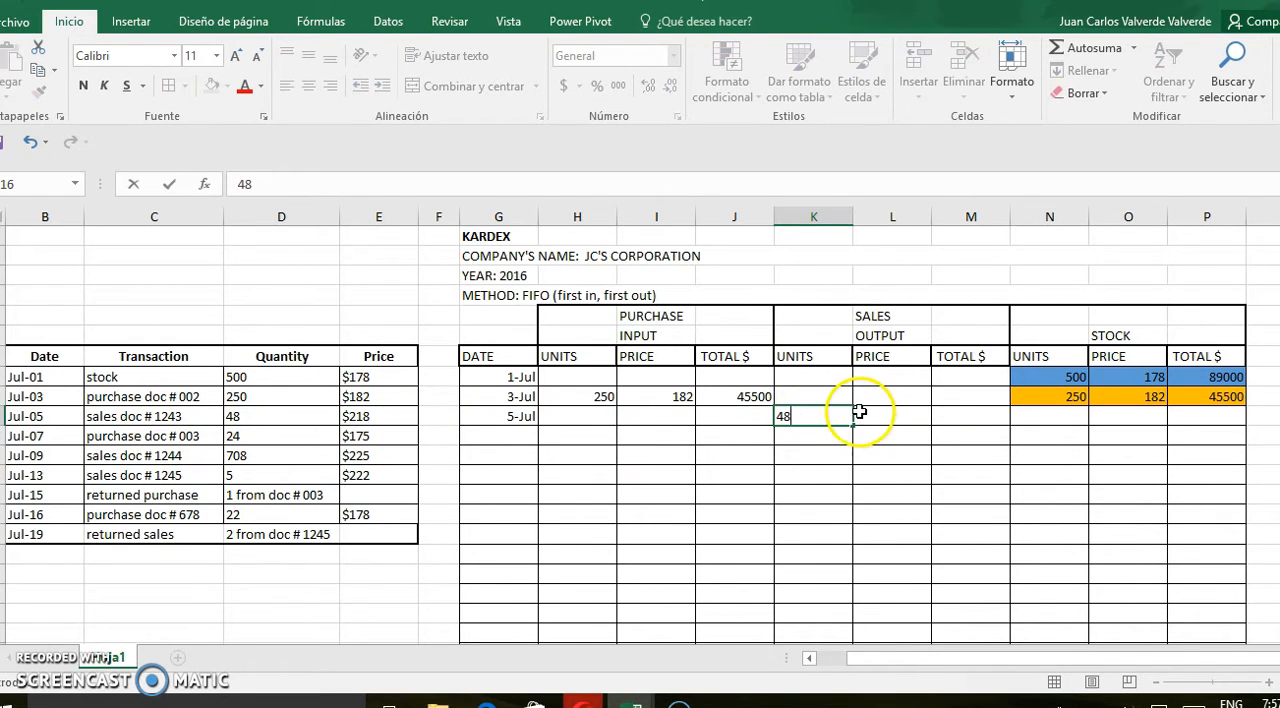
click(388, 423)
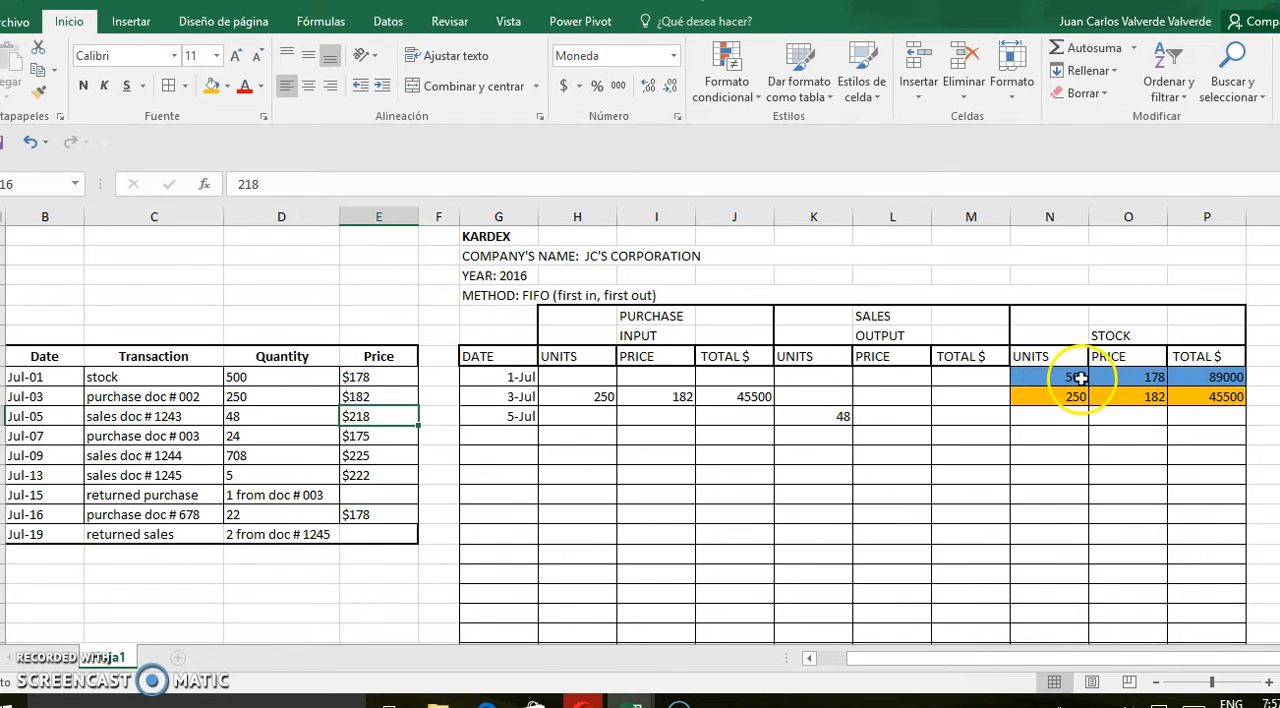
click(877, 417)
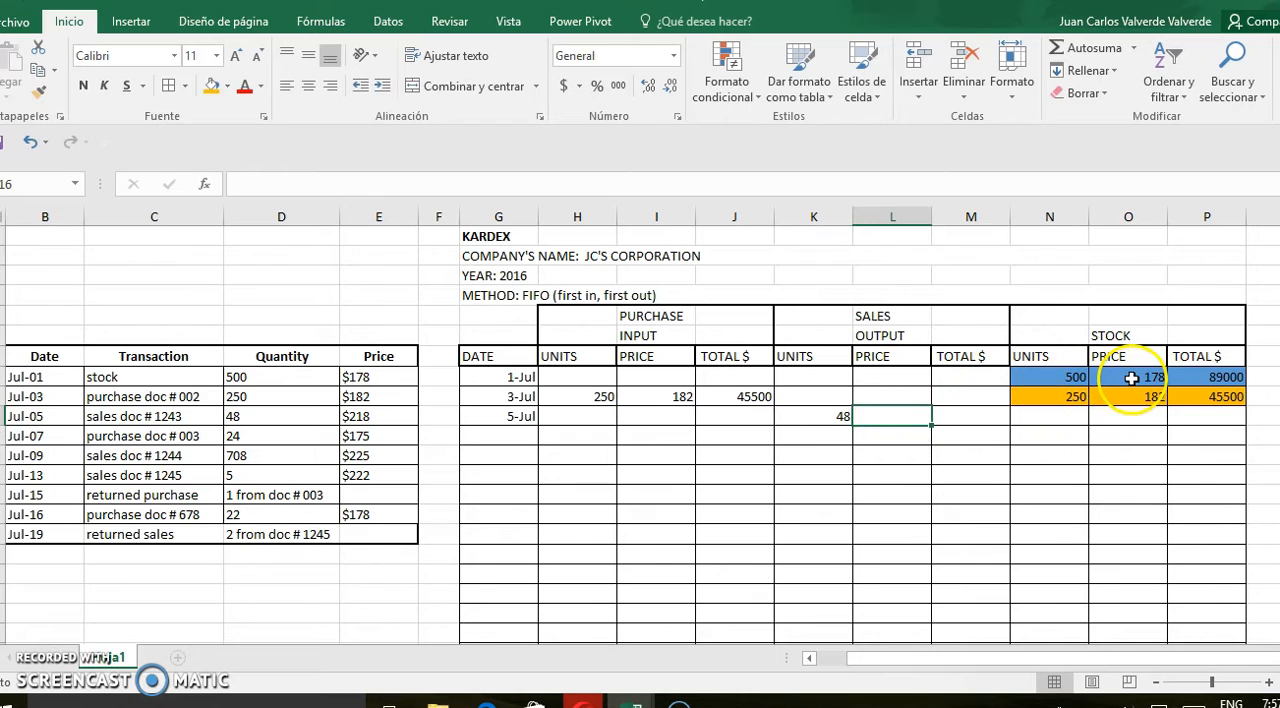
text(178)
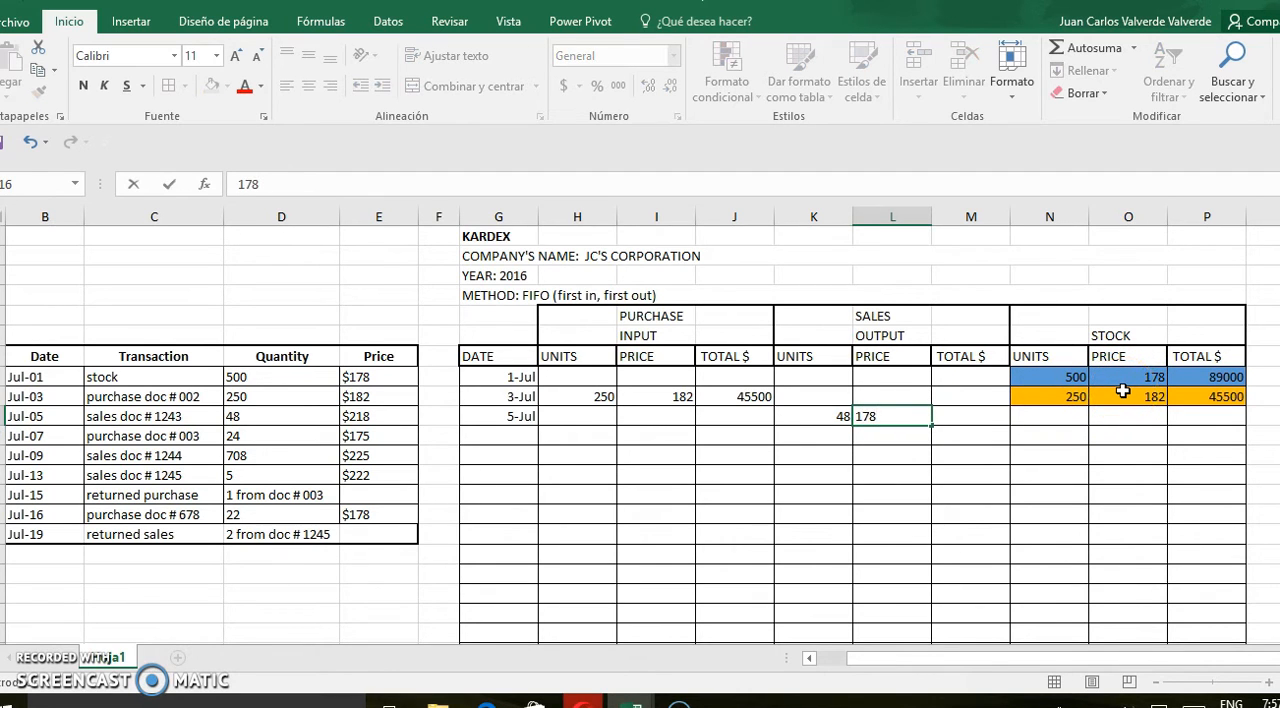
Calculate the July 5 sales output total in M16 as units times price, =K16*L16
click(970, 416)
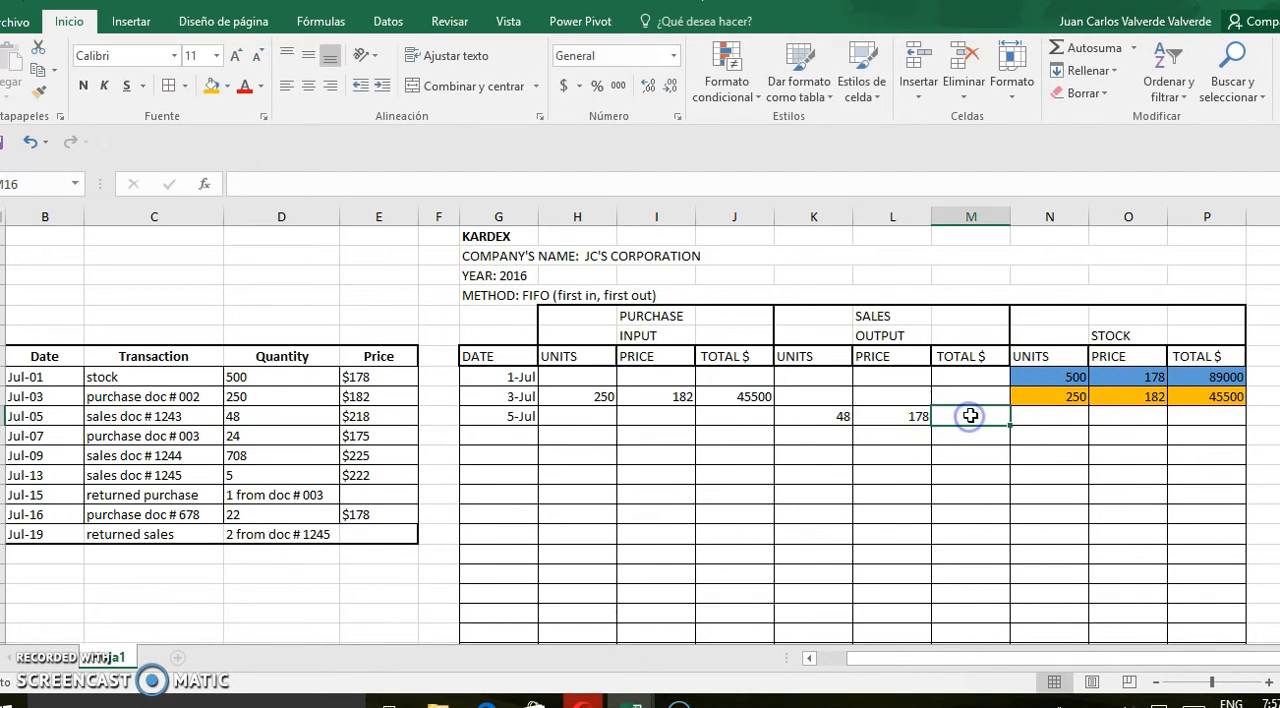
text(=)
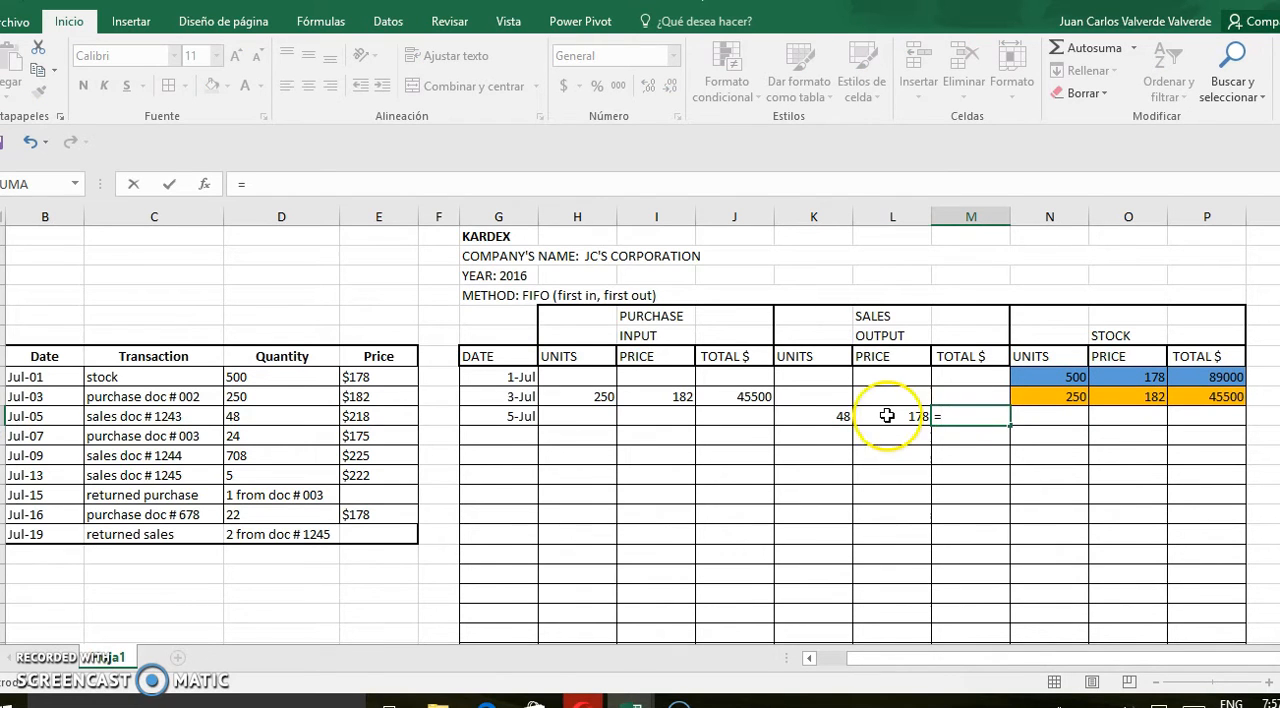
click(841, 418)
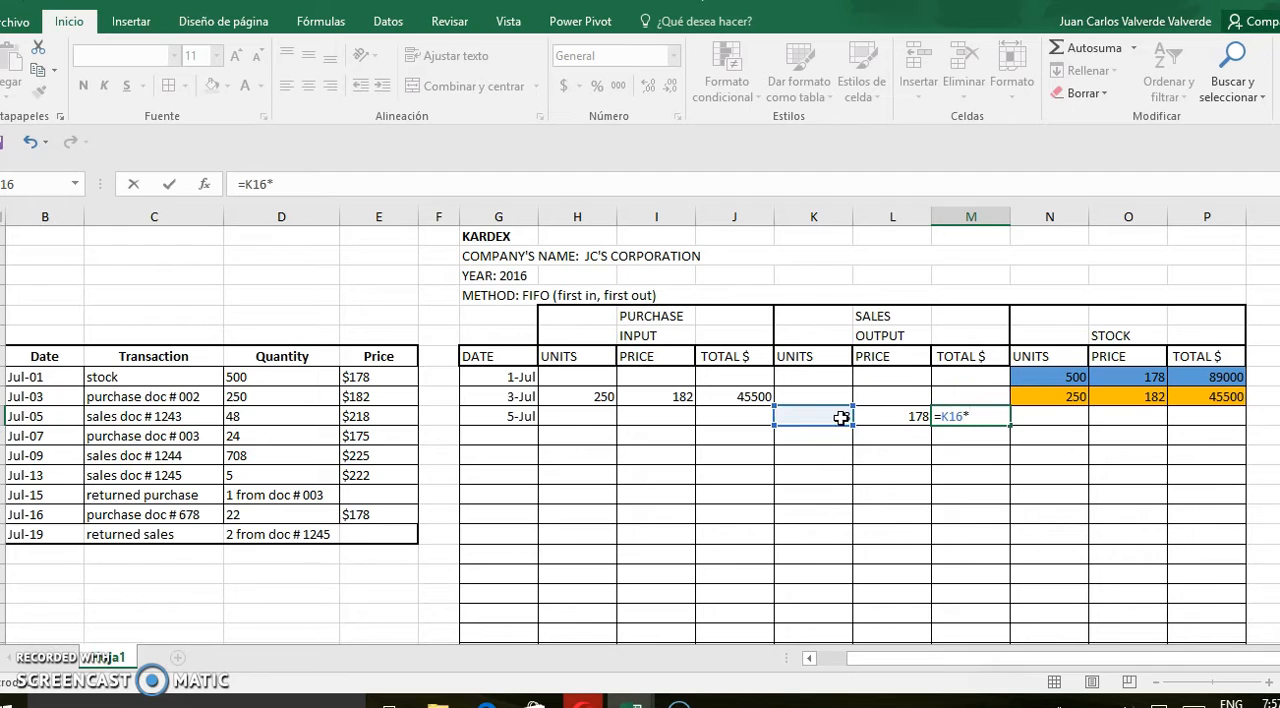
text(*)
click(903, 413)
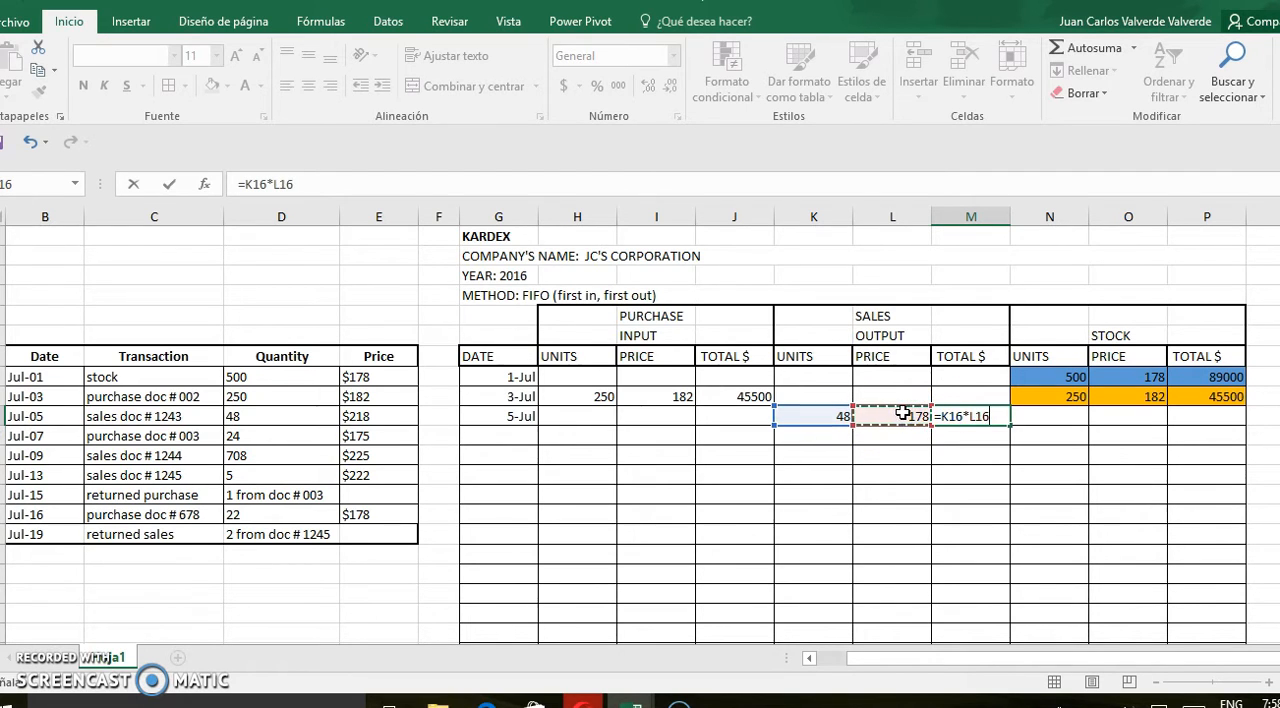
key(Return)
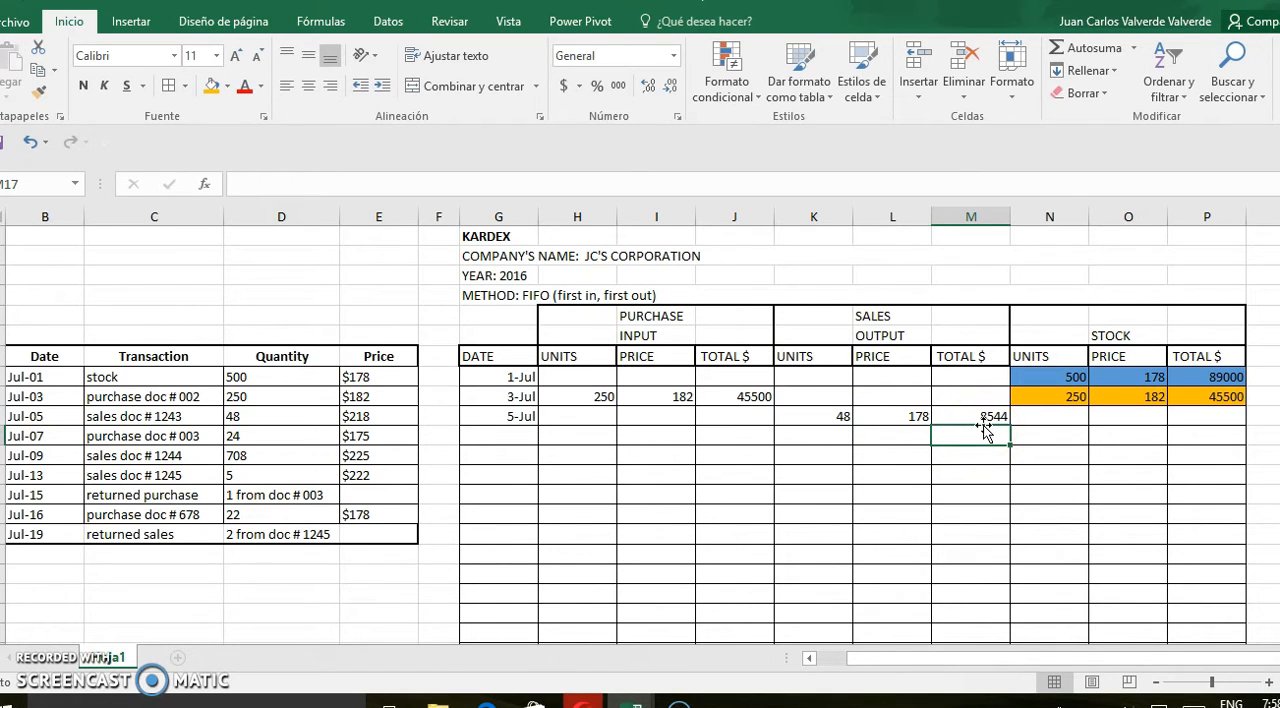
Calculate the July 5 stock units in N16 as the July 1 stock minus the units sold, =N14-K16
click(1075, 377)
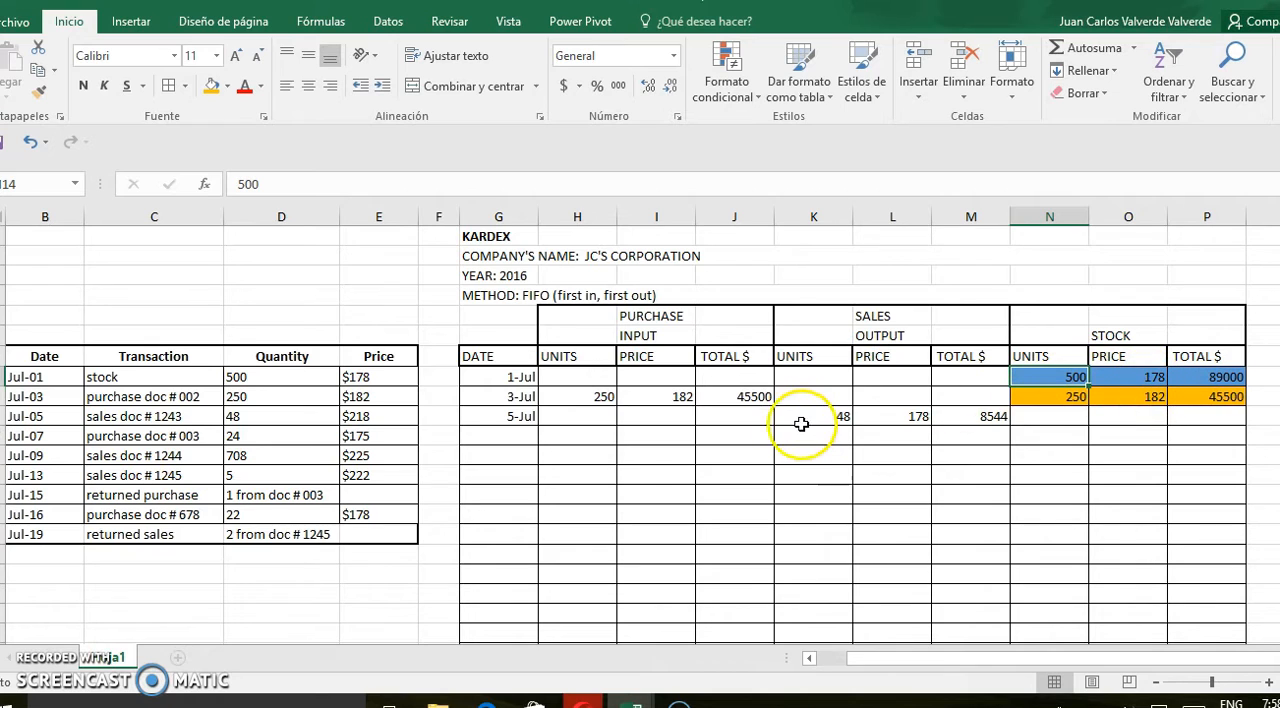
click(1056, 418)
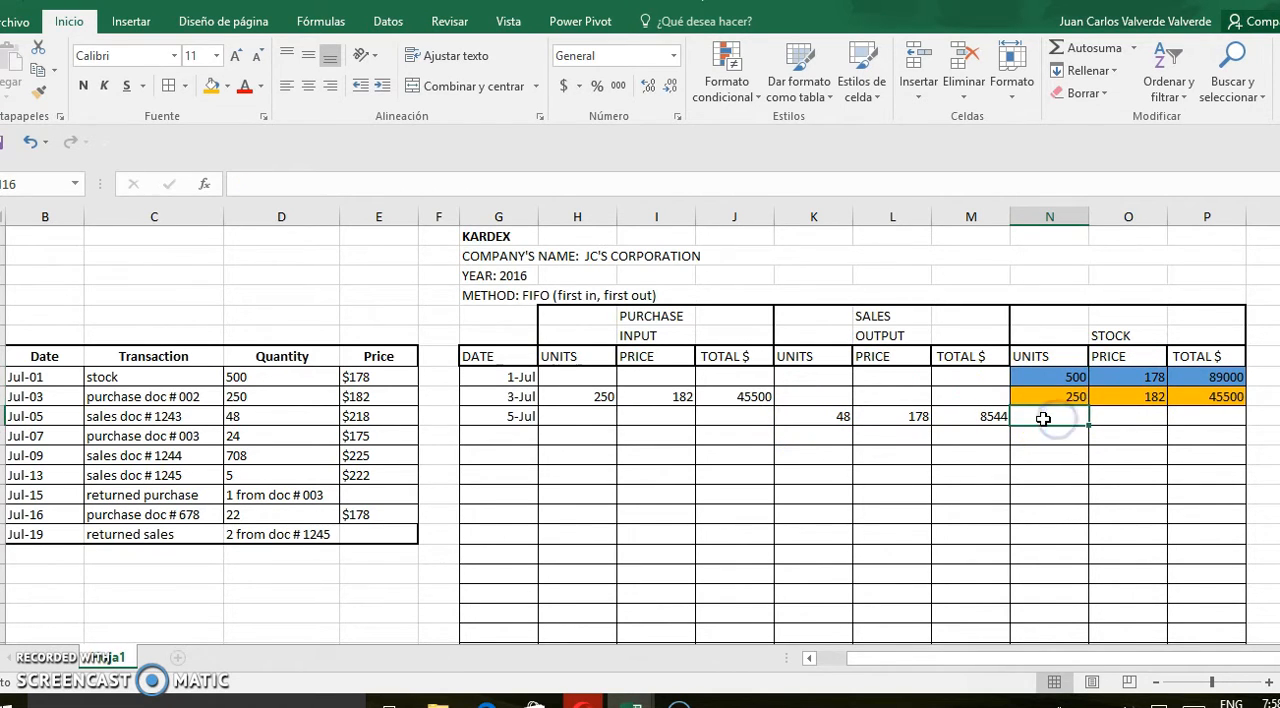
text(=)
click(1072, 379)
text(-)
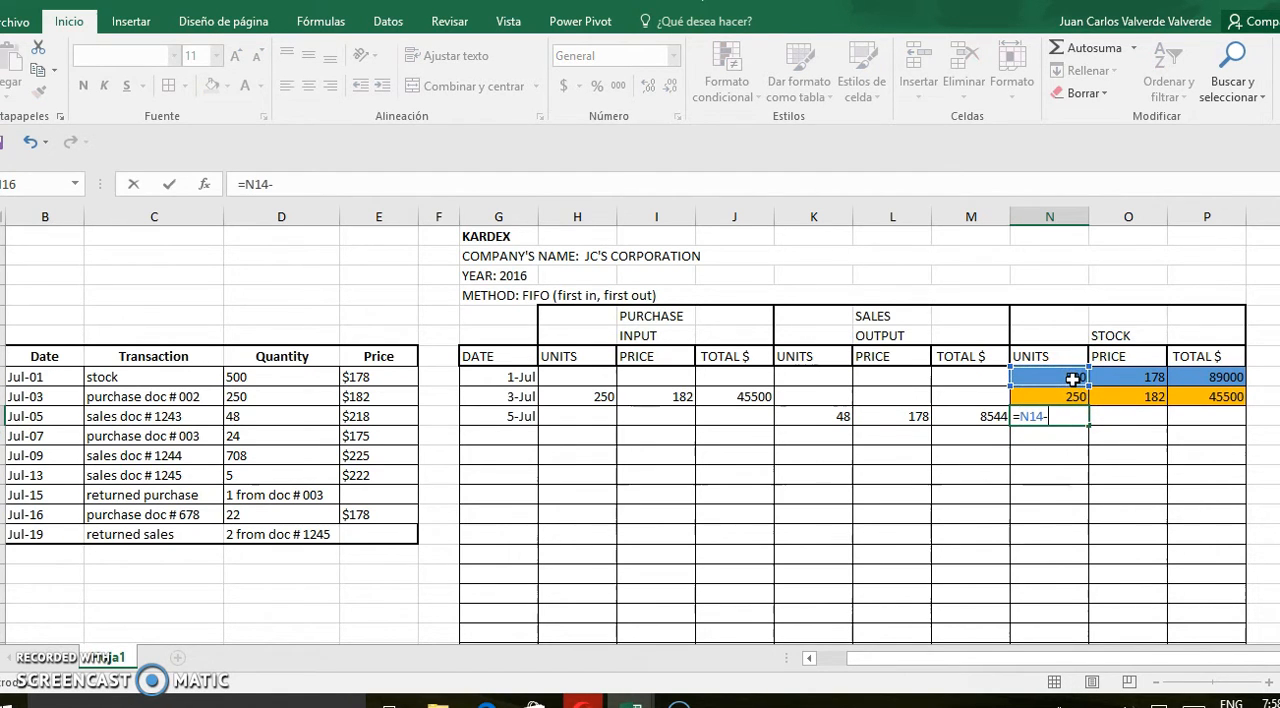
click(841, 418)
key(Return)
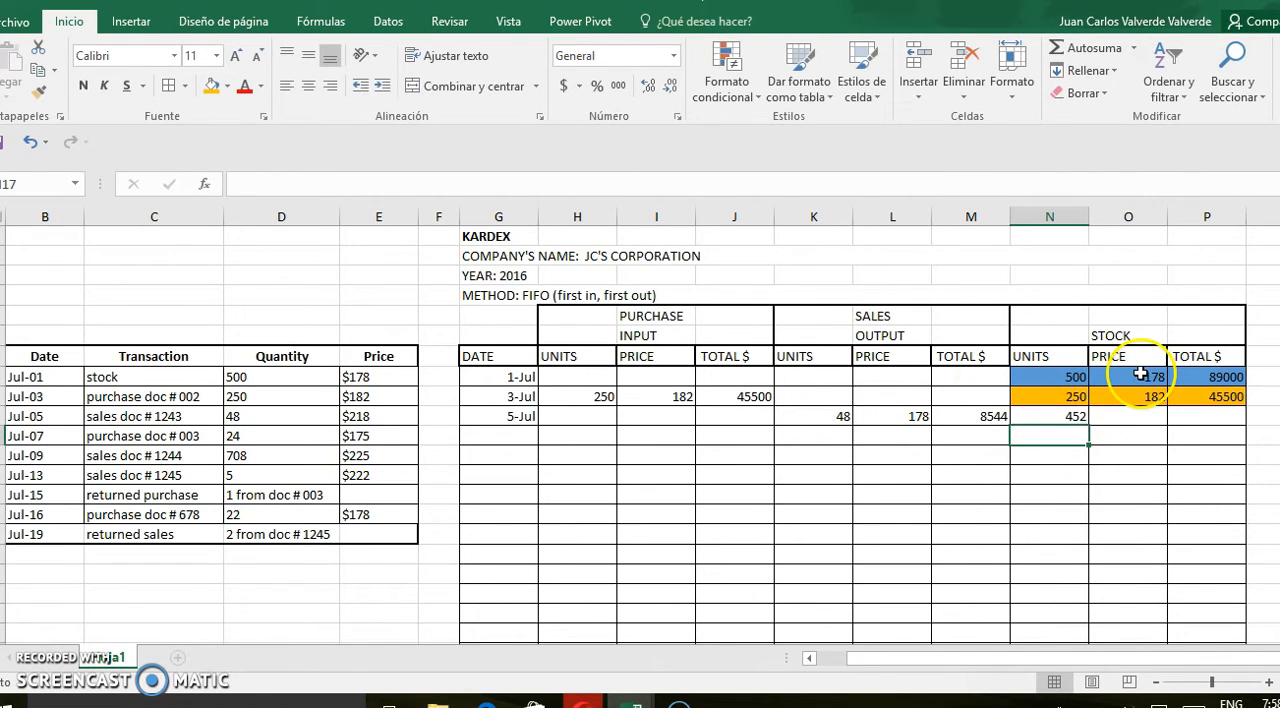
Set the July 5 stock price in O16 equal to the July 1 stock price with a cell reference
click(1131, 420)
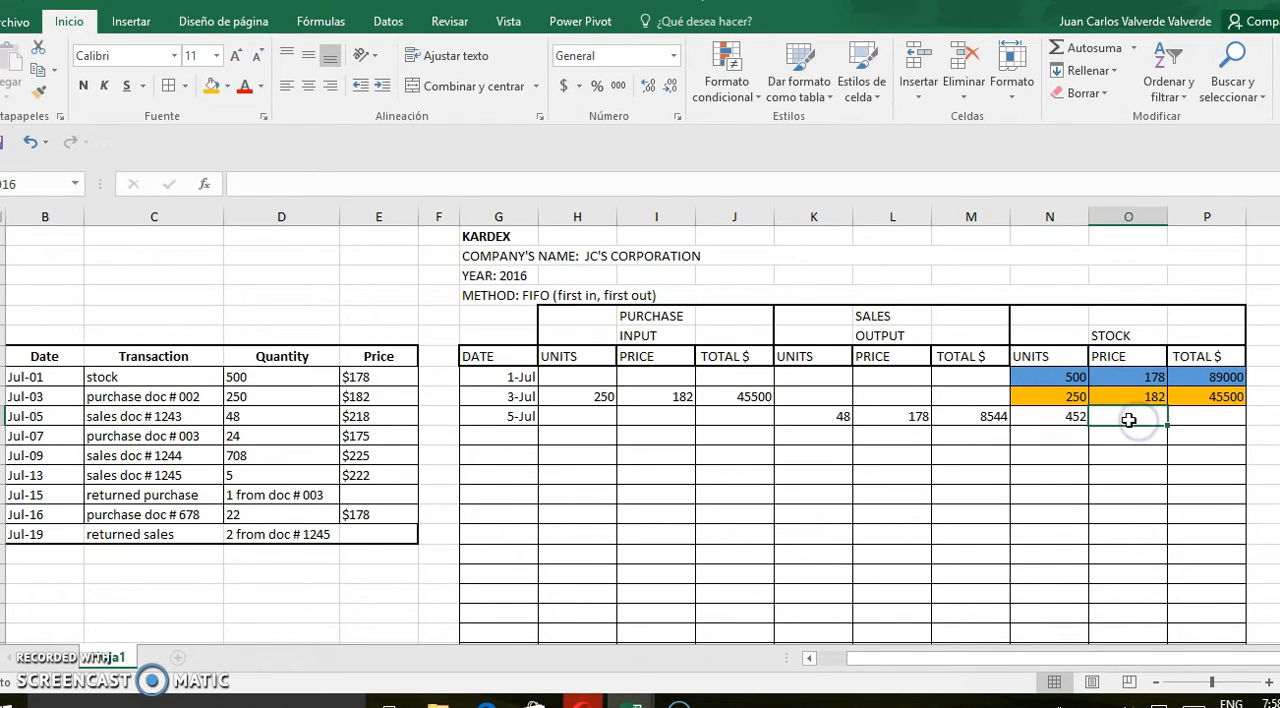
text(=)
click(1155, 376)
key(Return)
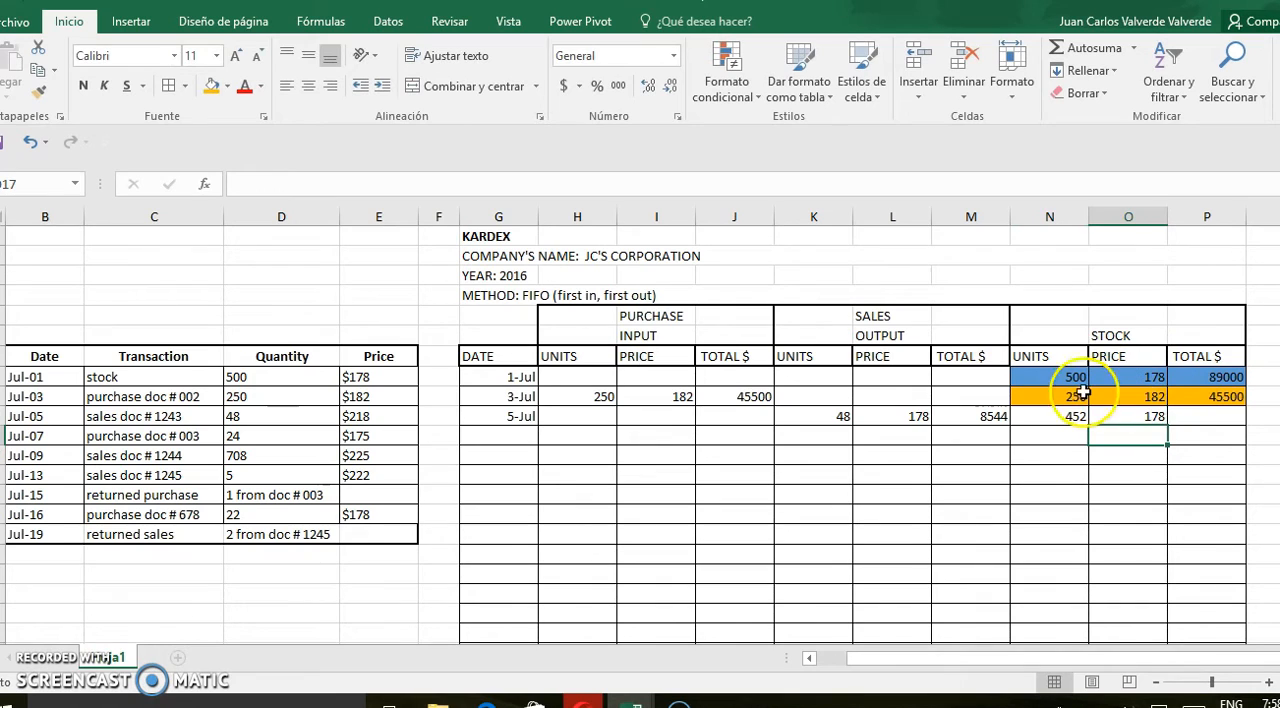
Calculate the July 5 stock total in P16 as stock units times price, =N16*O16
click(1206, 417)
text(=)
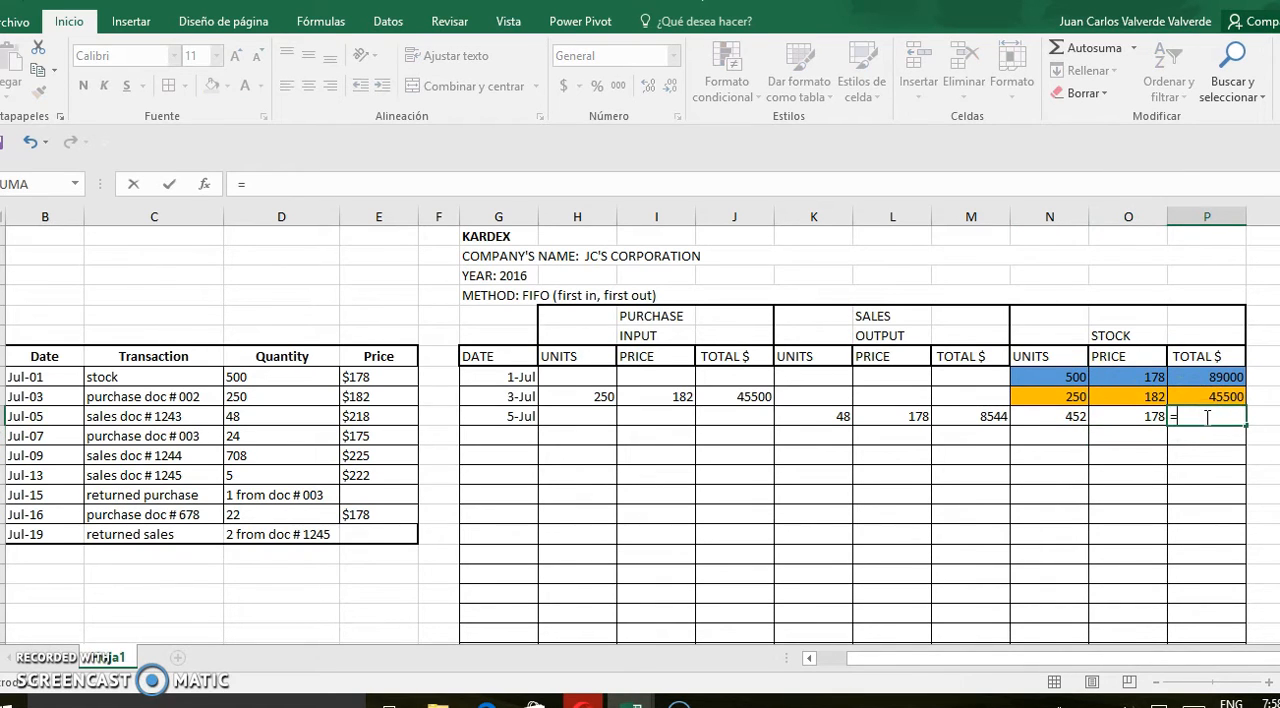
click(1070, 420)
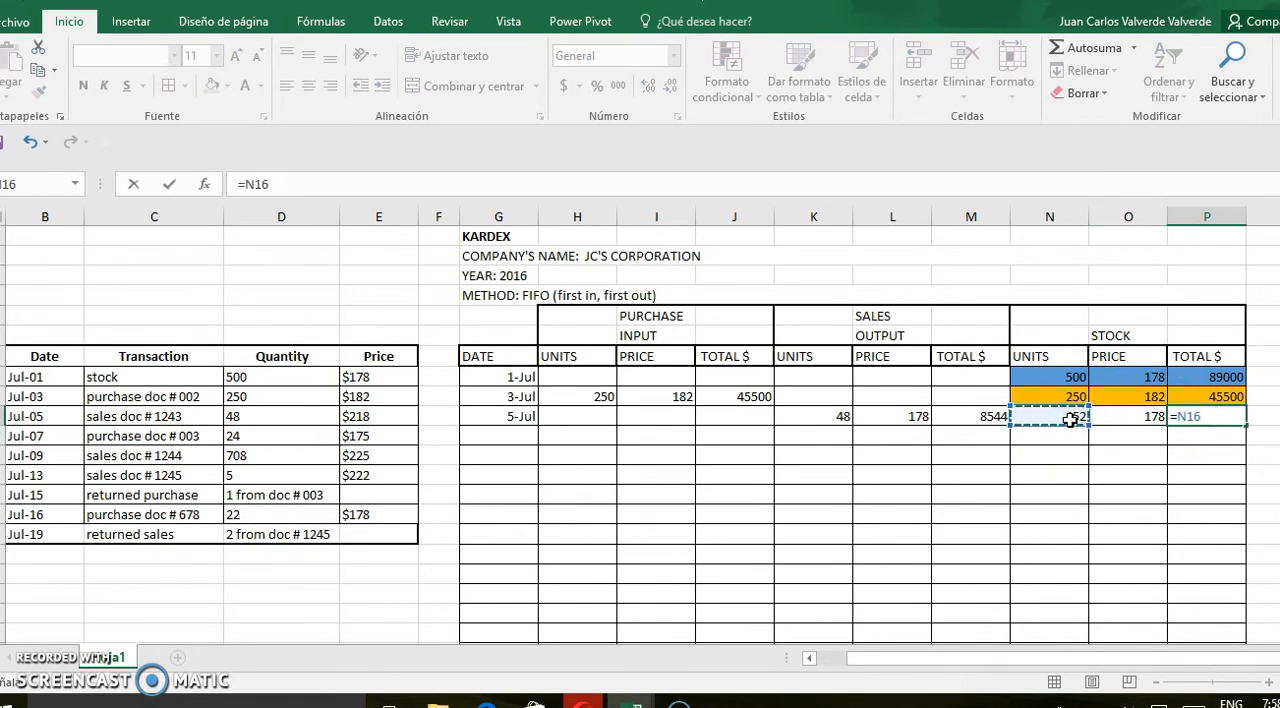
text(*)
click(1138, 420)
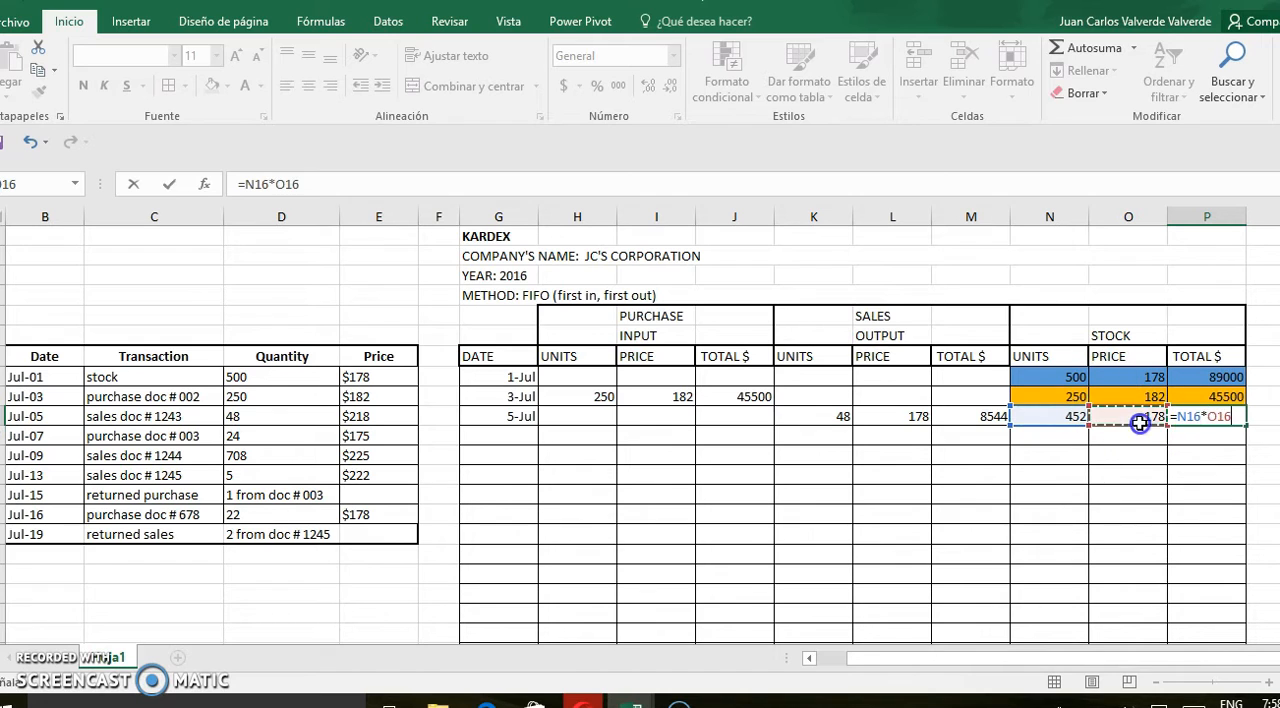
key(Return)
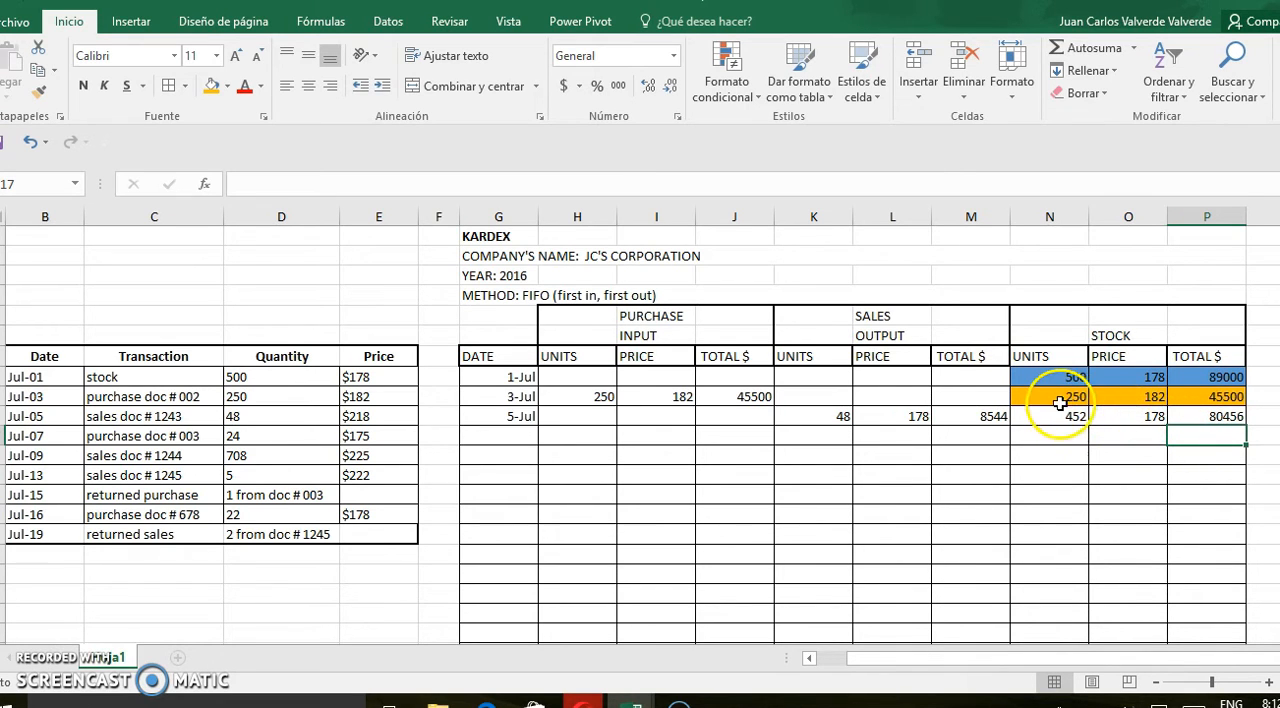
Copy the July 3 stock units, price and total into the STOCK columns of the row below July 5
drag(1059, 401, 1198, 398)
key(ctrl+c)
click(1055, 438)
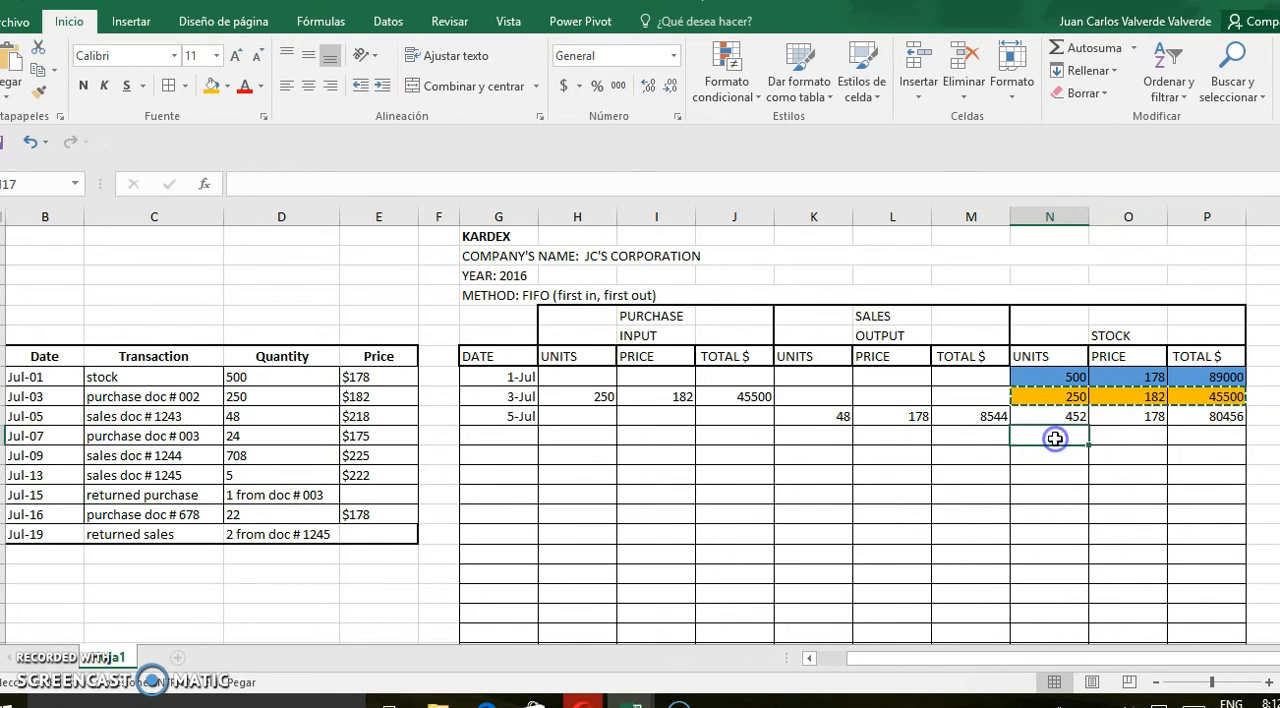
key(ctrl+v)
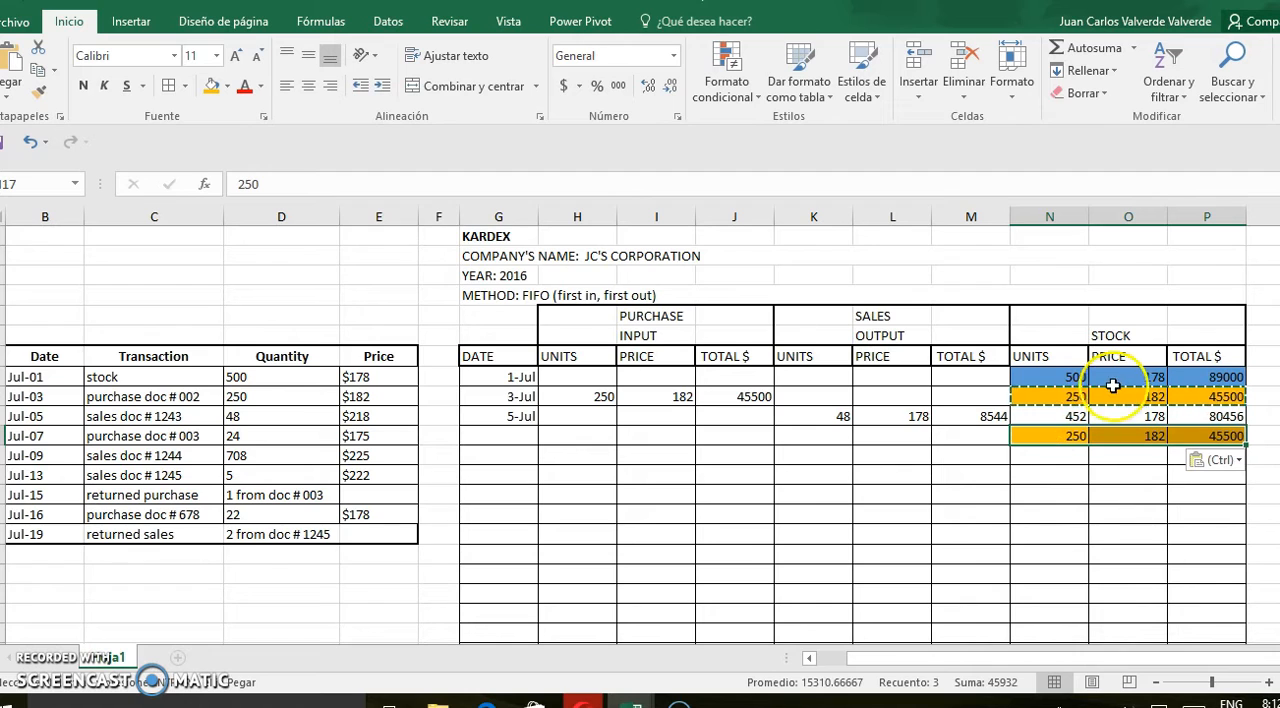
Fill the two July 5 stock rows, N16 to P17, with the light green theme colour
drag(1063, 417, 1201, 437)
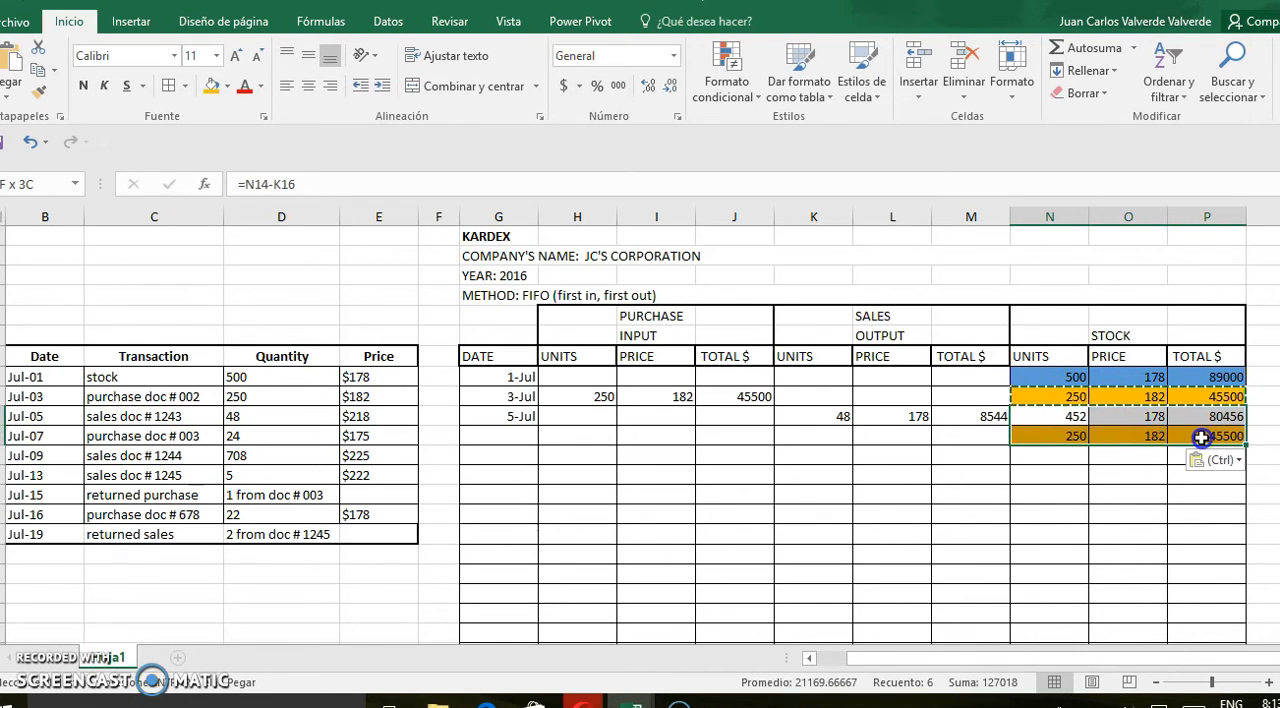
click(228, 90)
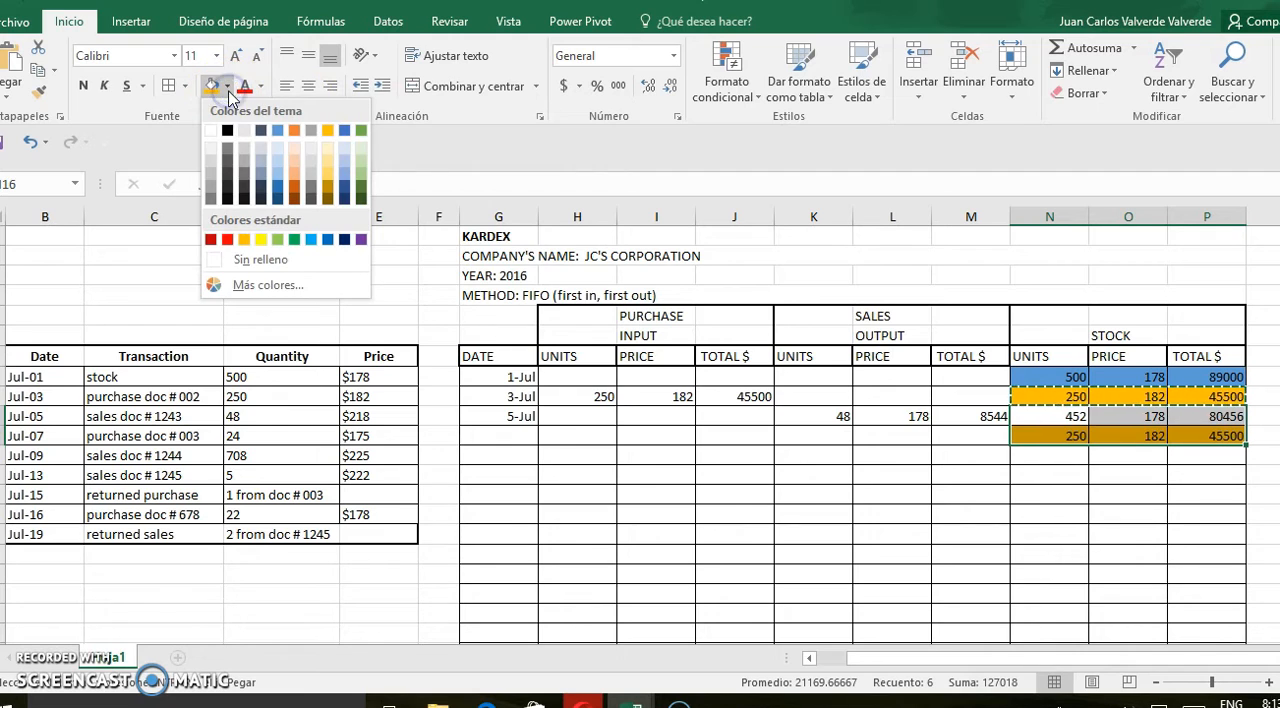
click(361, 183)
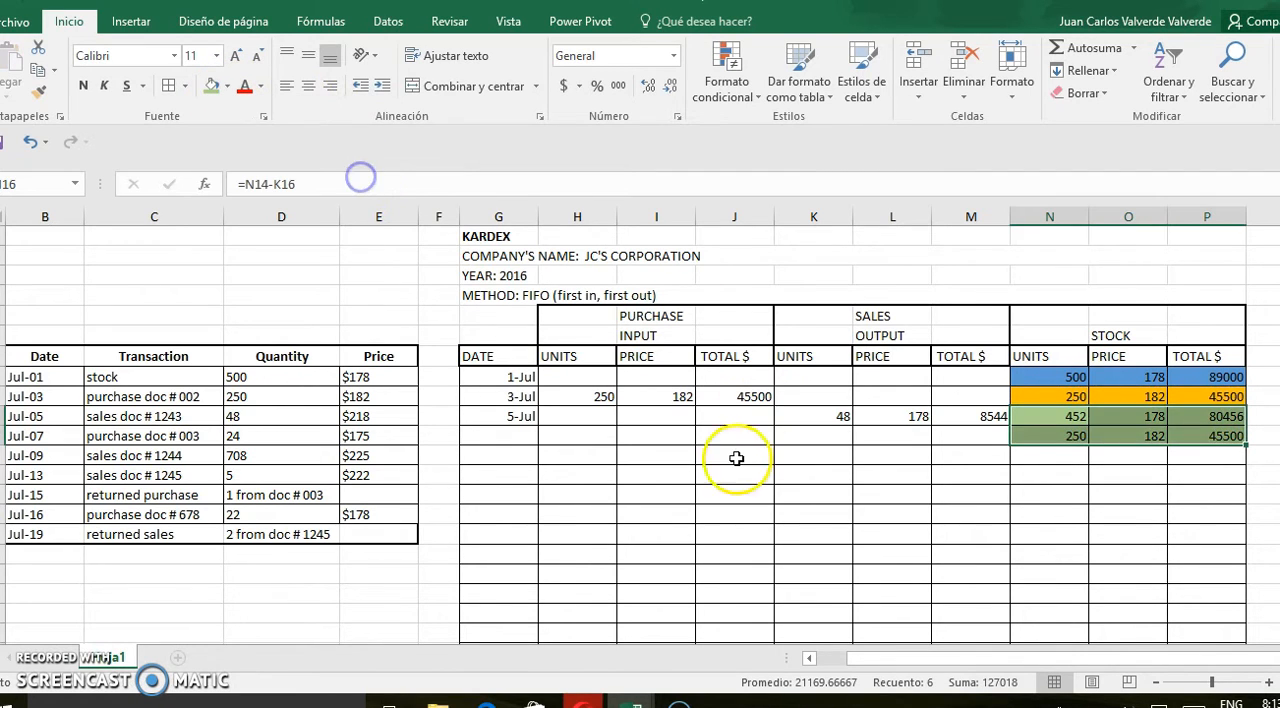
click(686, 477)
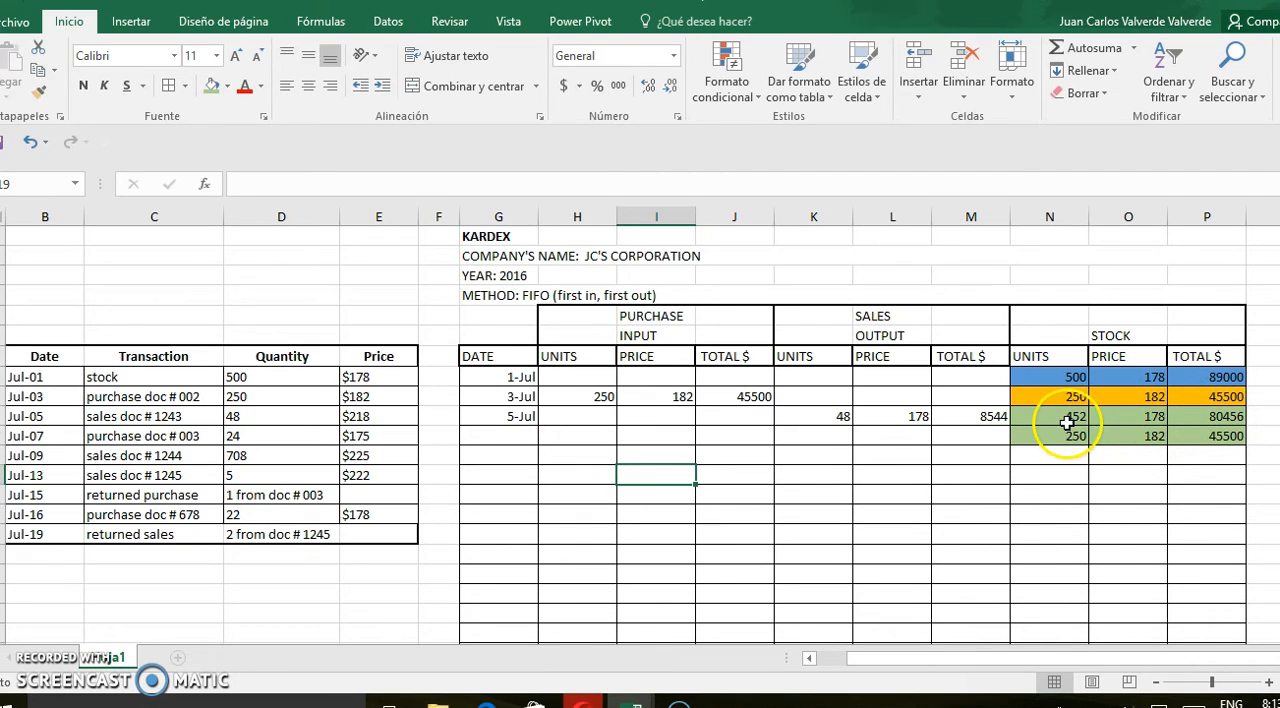
Add the 7 July row in row 18 with a purchase input of 24 units at price 175
click(497, 458)
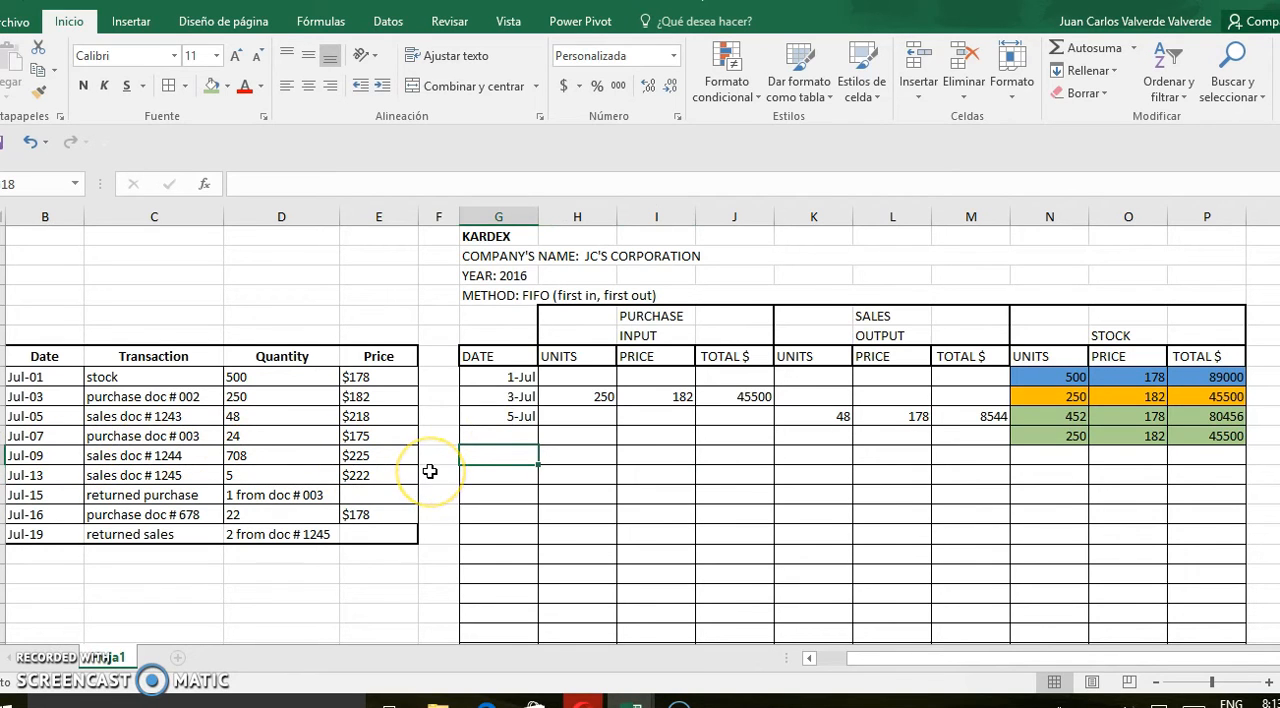
text(7 July)
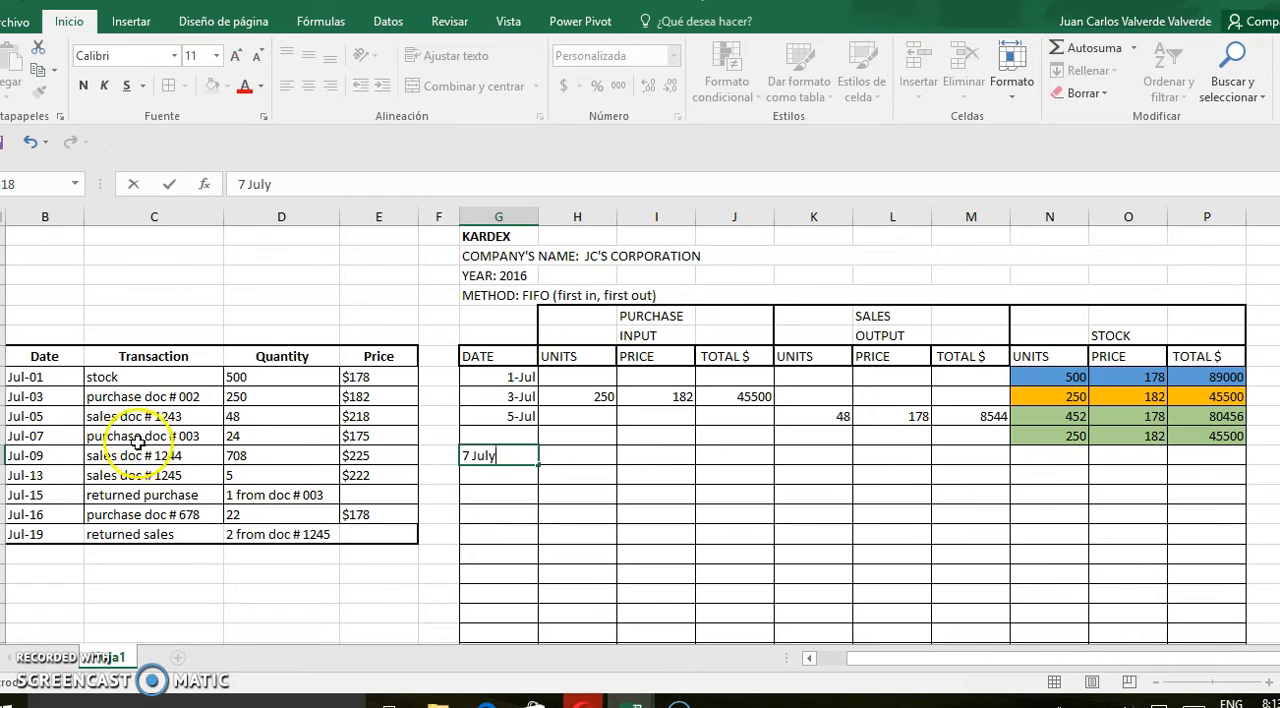
click(570, 458)
text(24)
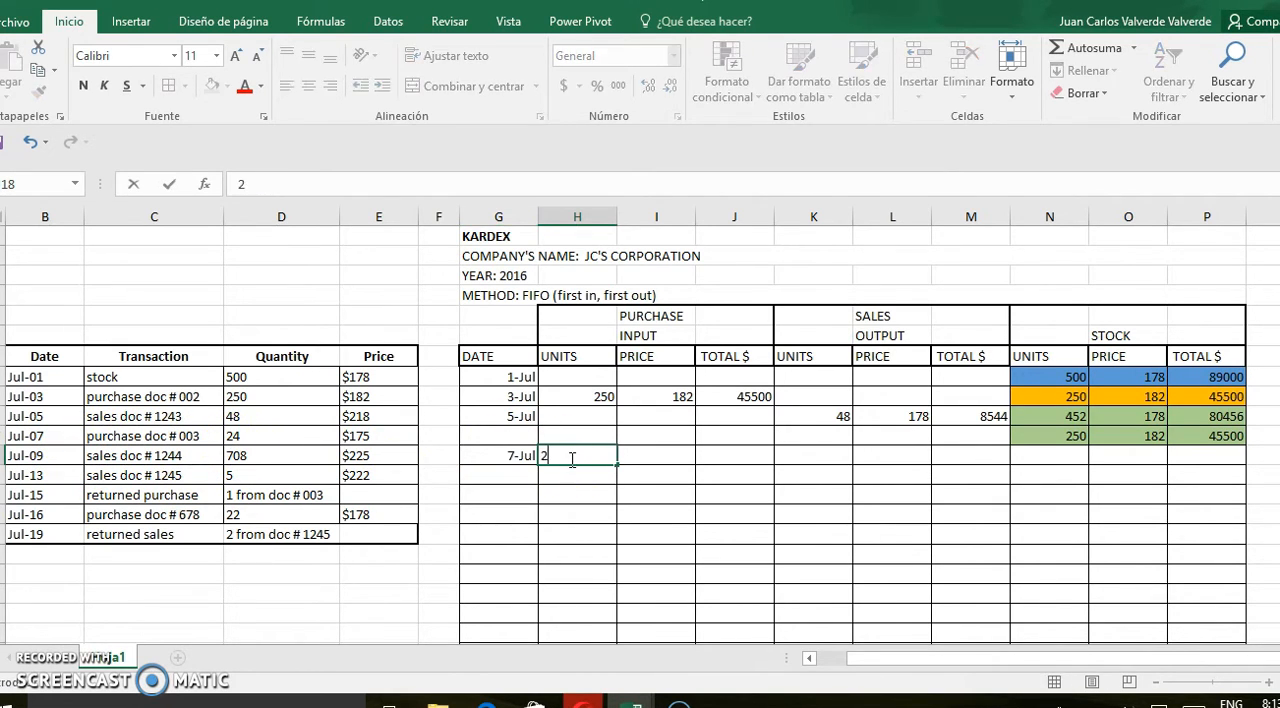
click(654, 456)
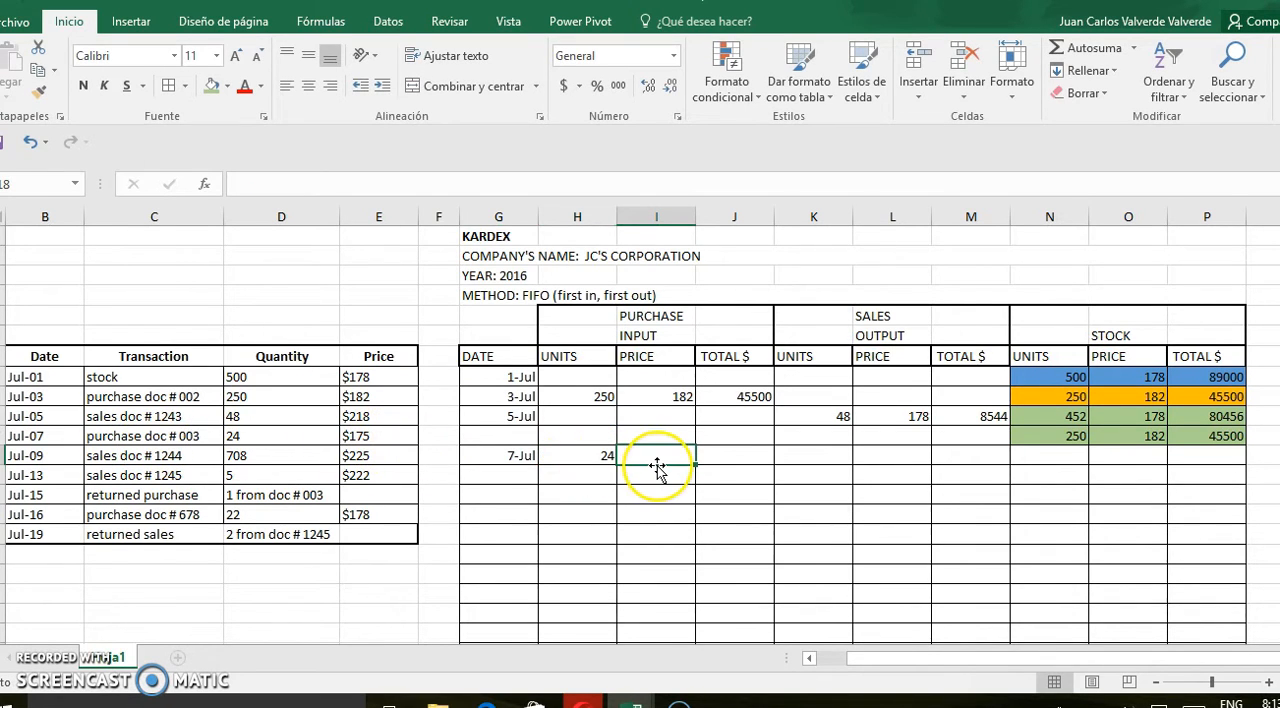
text(175)
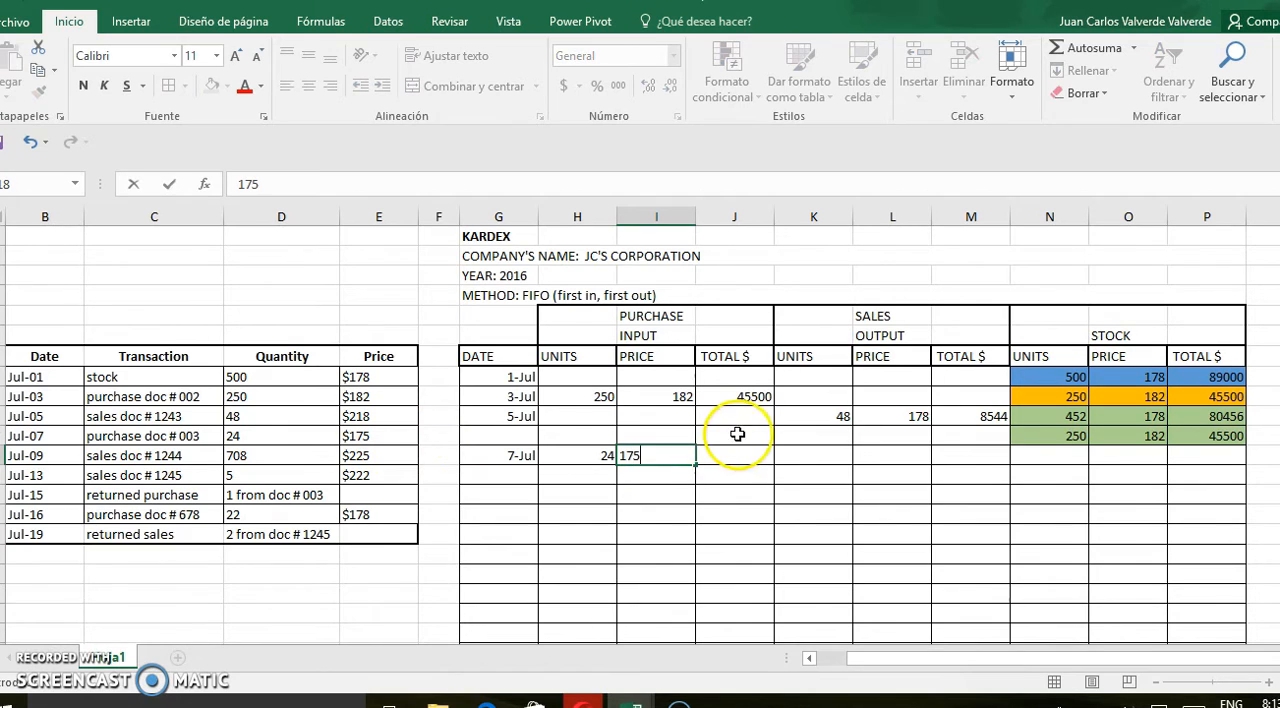
Calculate the July 7 purchase total in J18 as units times price, =H18*I18
click(731, 455)
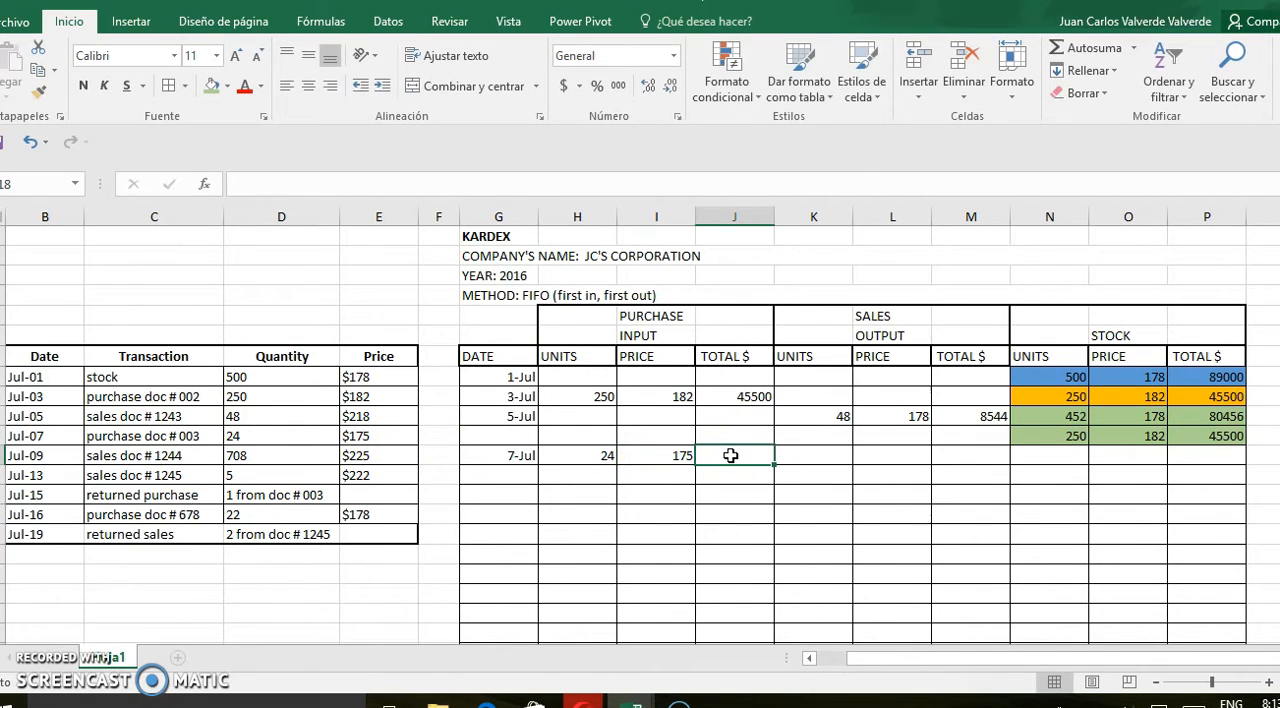
text(=)
click(592, 458)
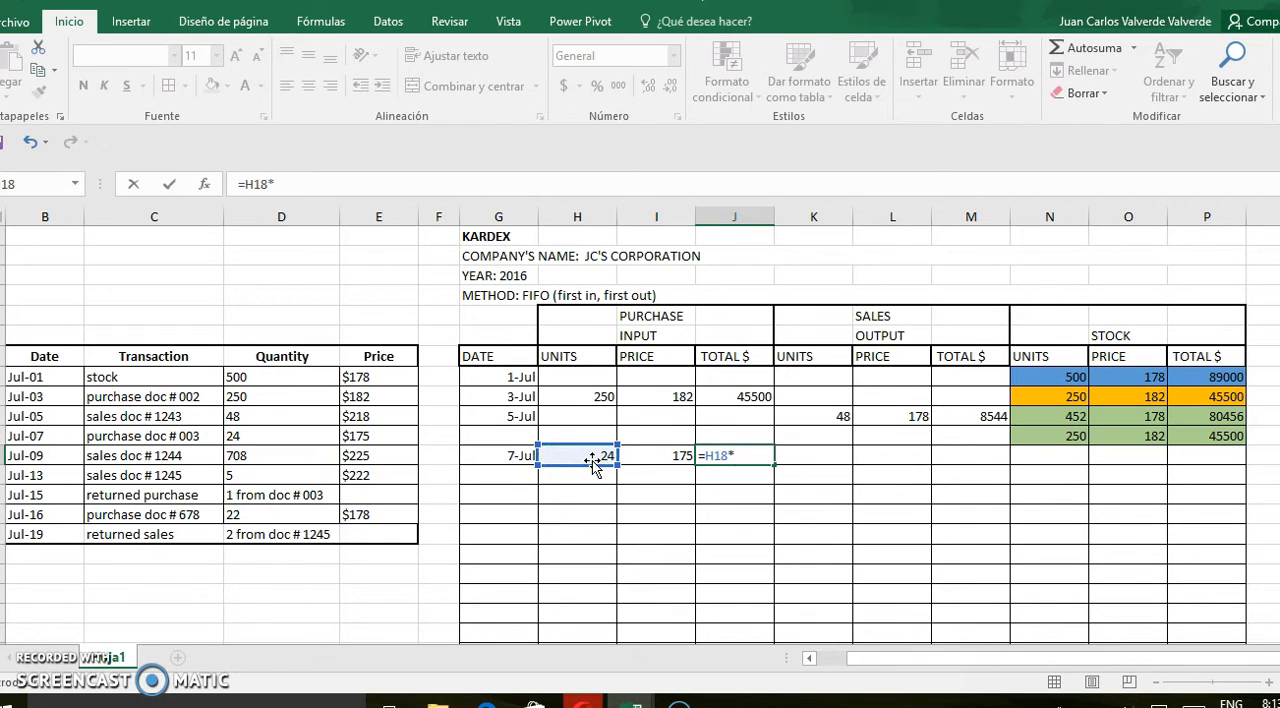
text(*)
click(665, 457)
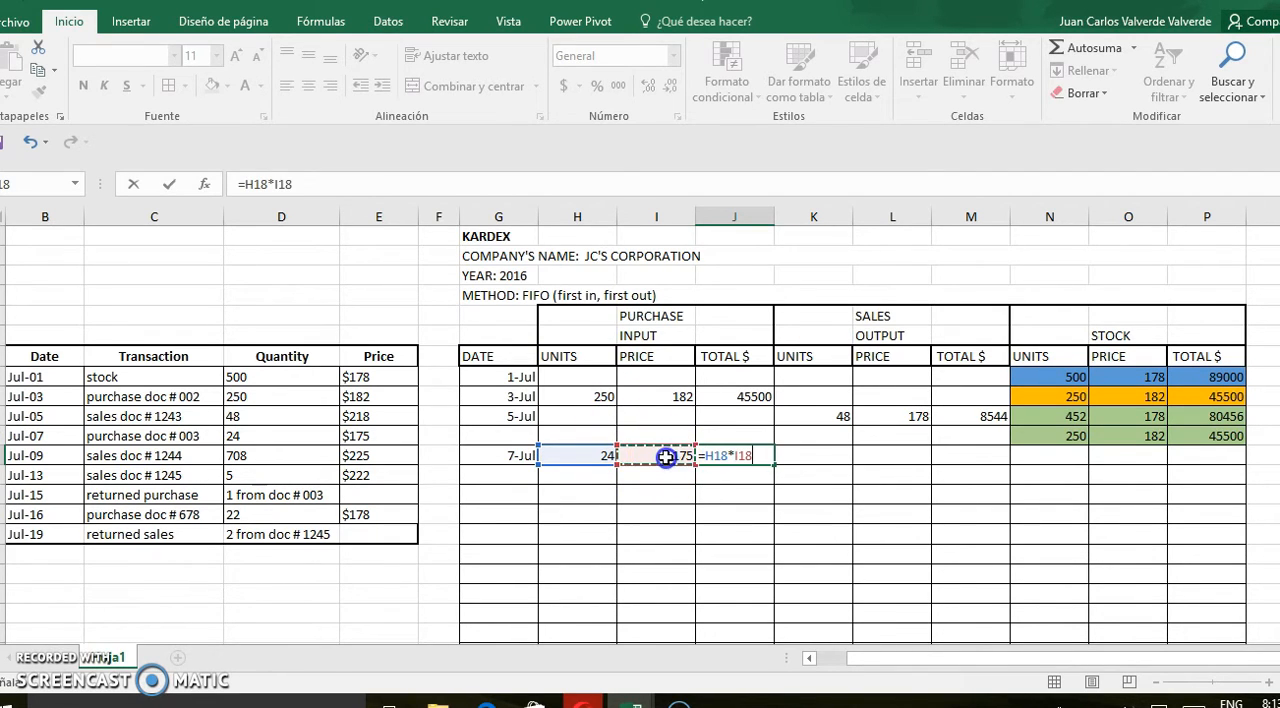
key(Return)
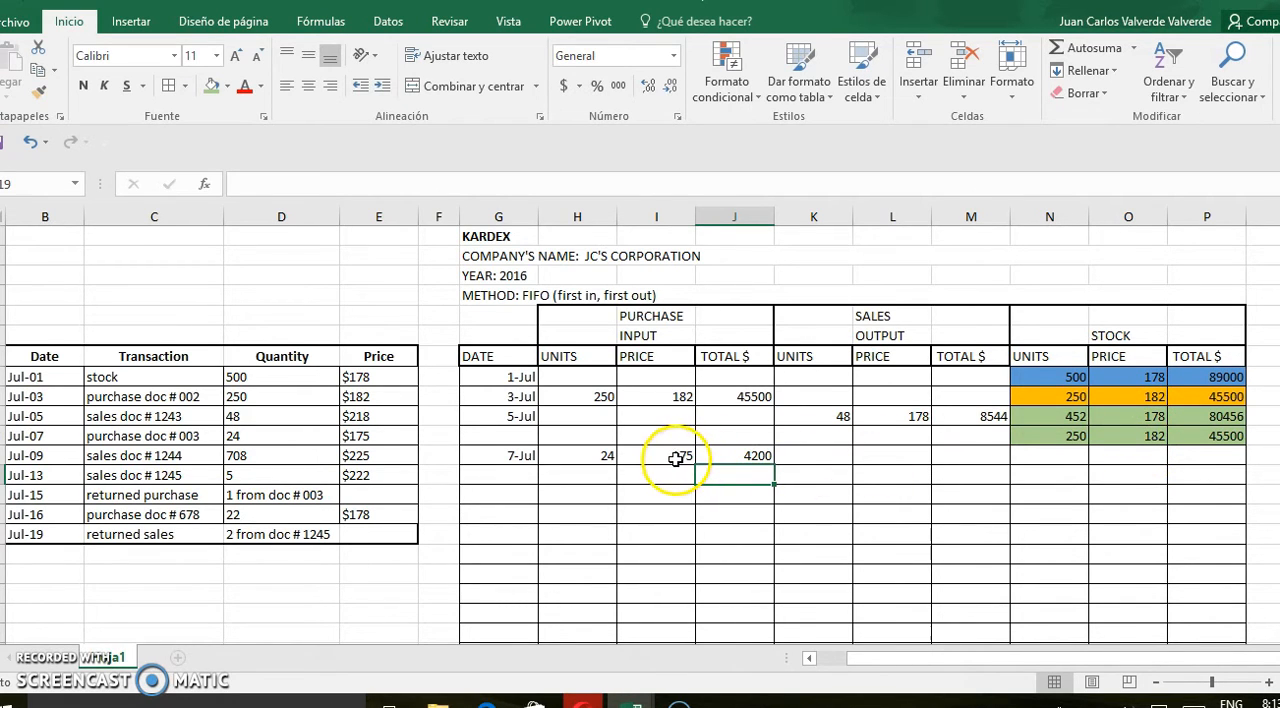
Copy the July 7 purchase units, price and total into the STOCK columns of the same row
drag(596, 459, 734, 457)
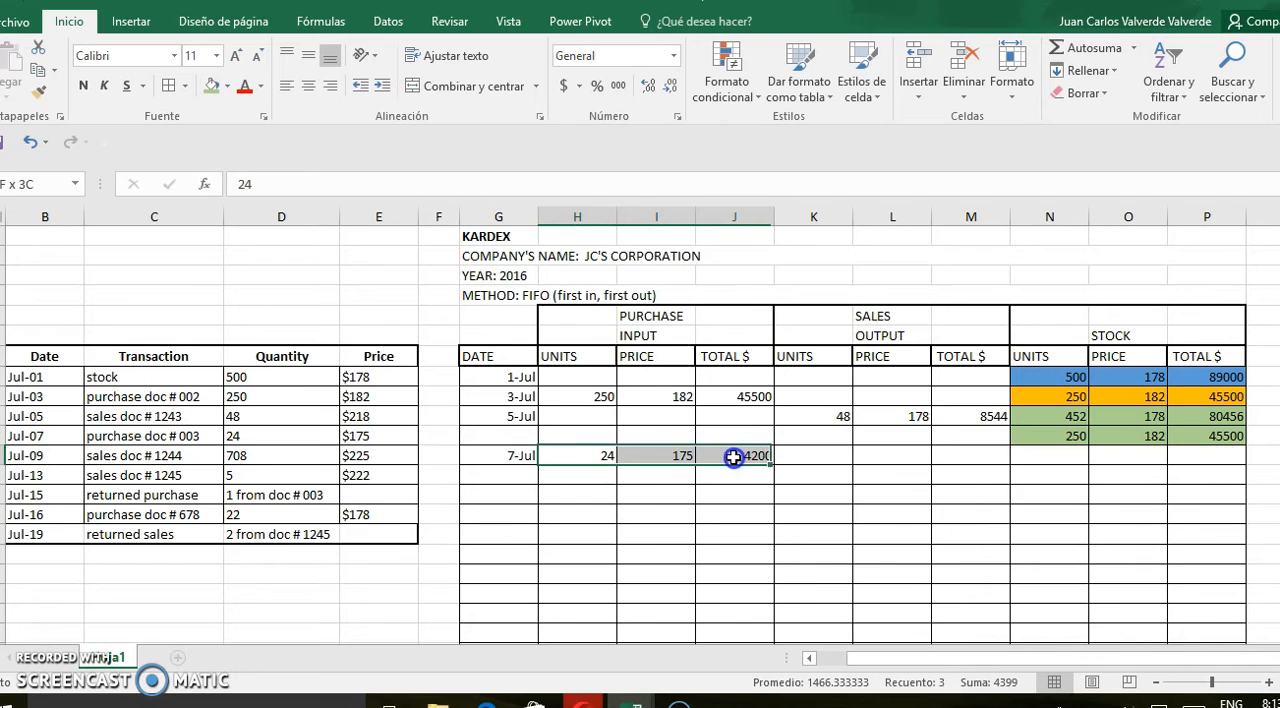
key(ctrl+c)
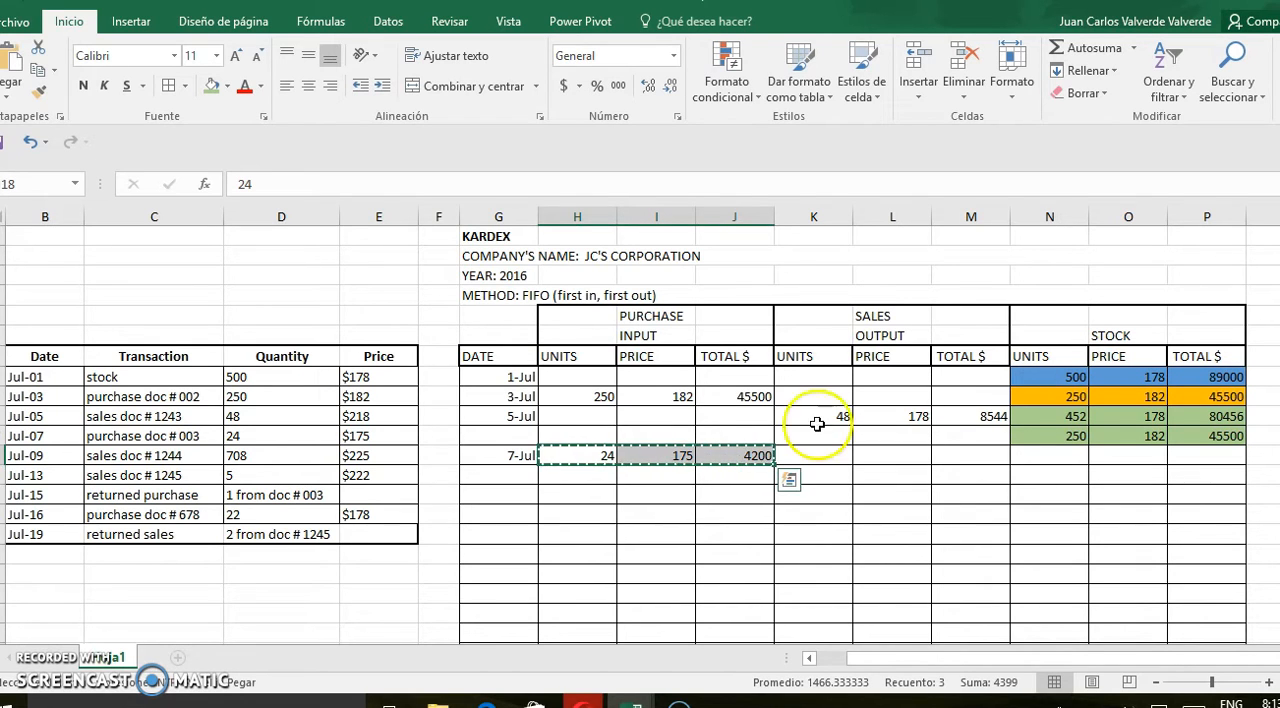
click(1036, 462)
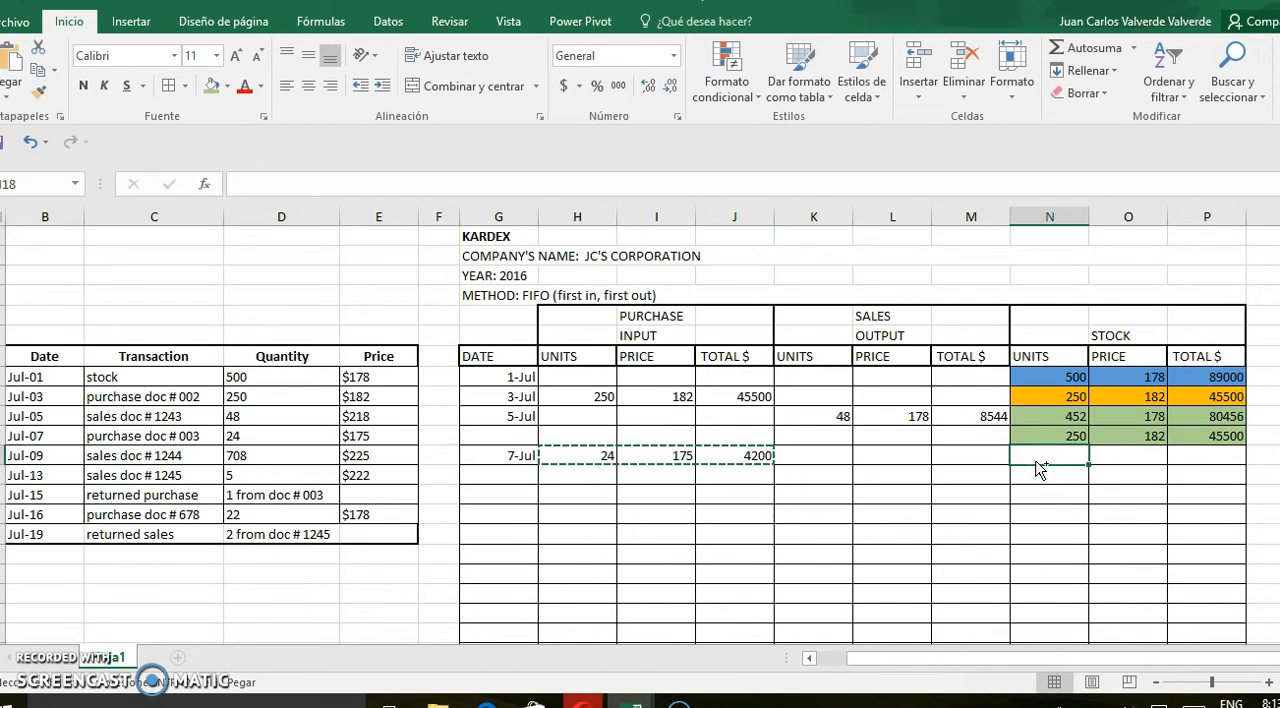
key(ctrl+v)
click(494, 513)
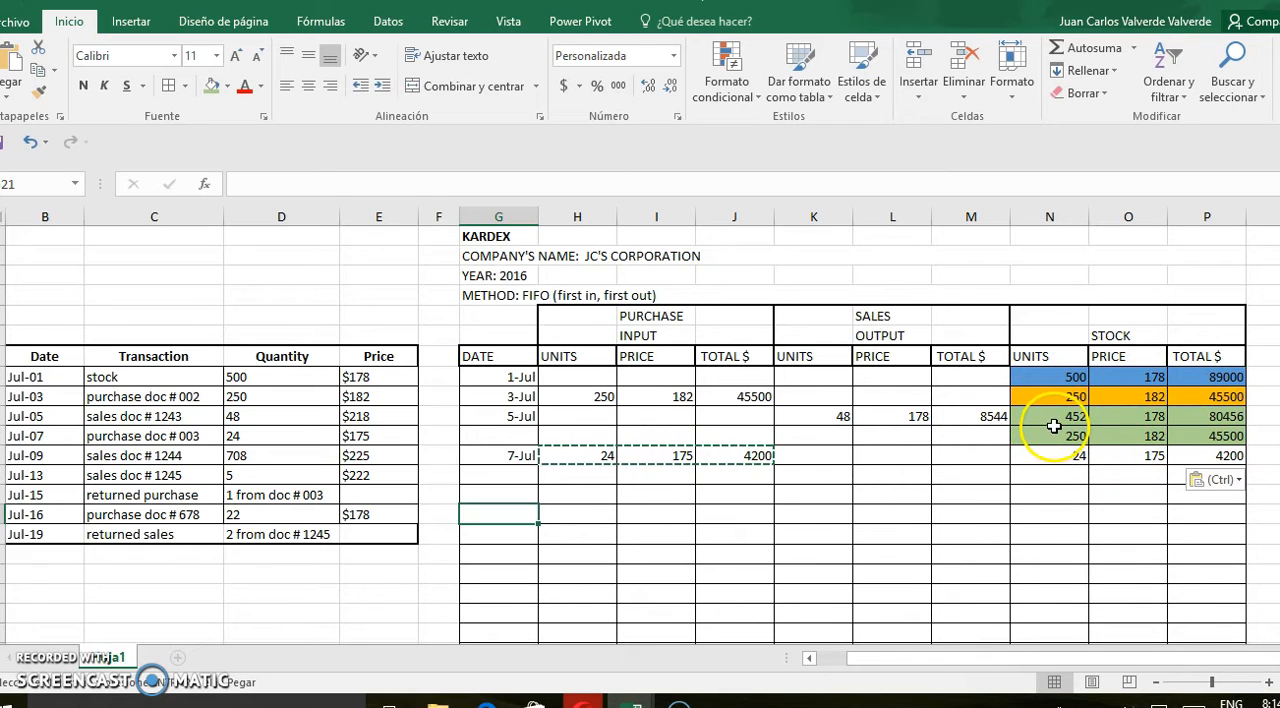
Fill the July 5 and July 7 stock rows, N16 to P18, with a light gold theme colour
drag(1053, 417, 1205, 453)
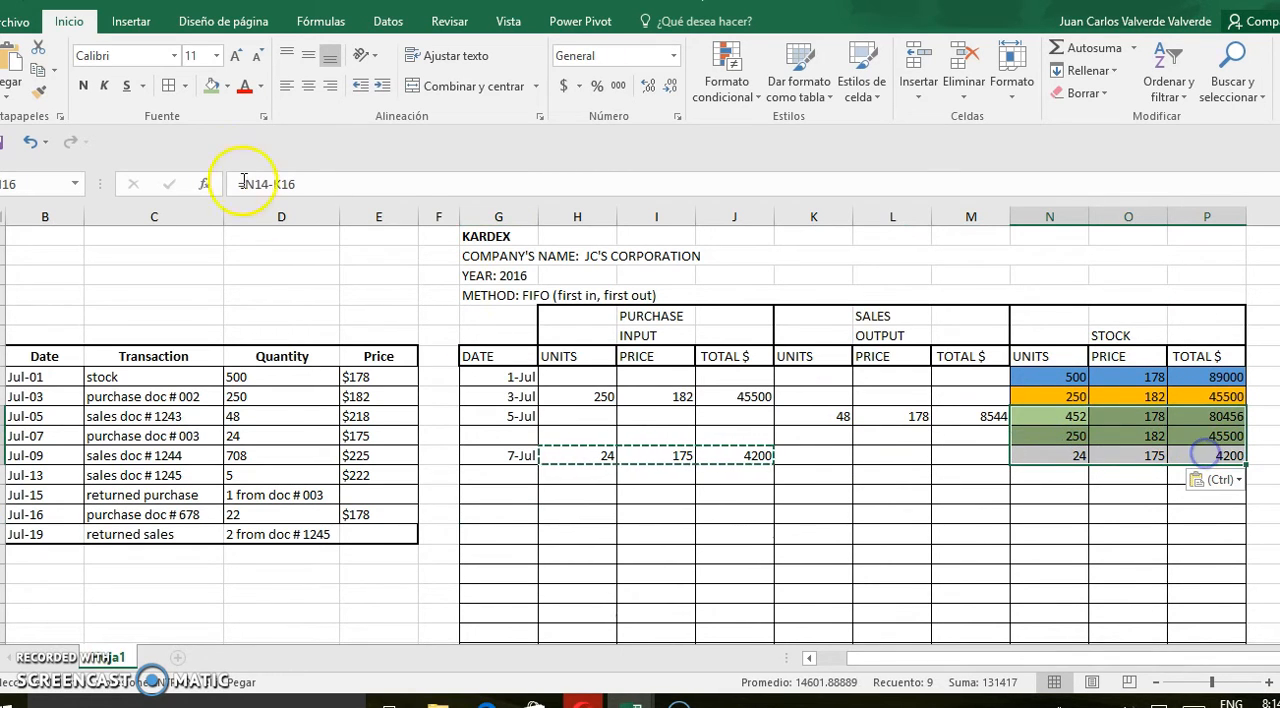
click(226, 90)
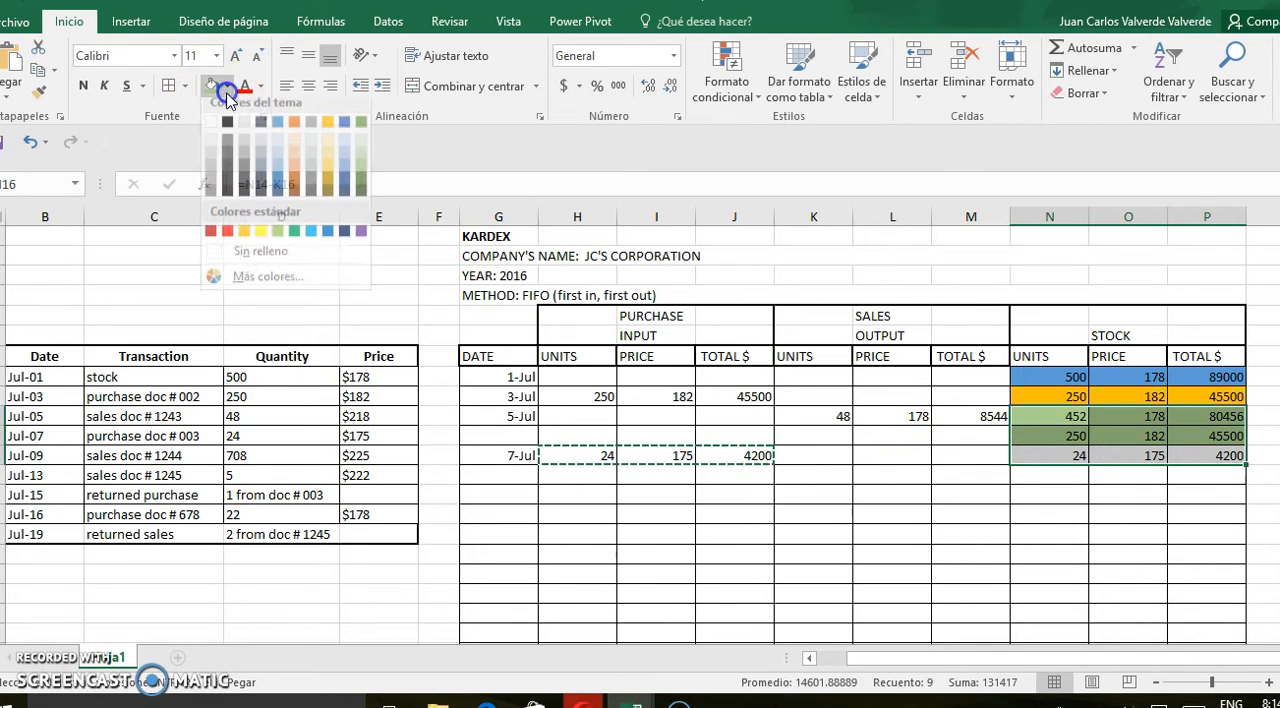
click(326, 183)
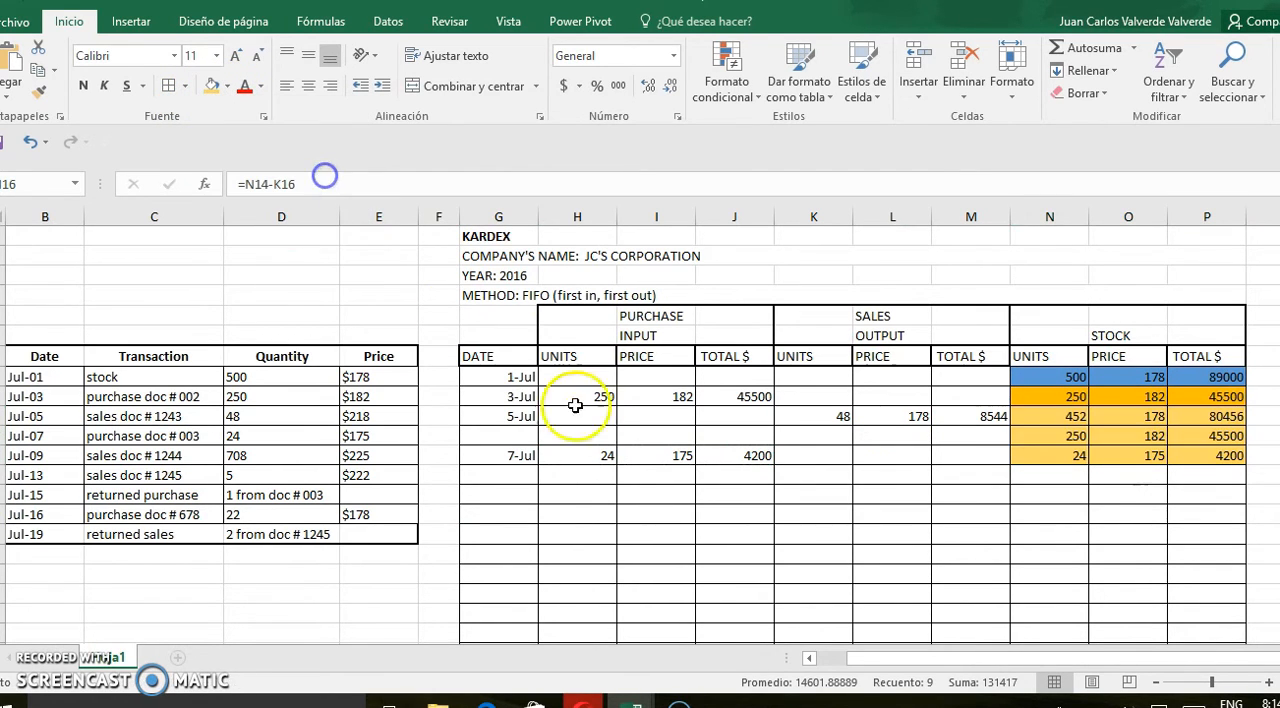
click(591, 499)
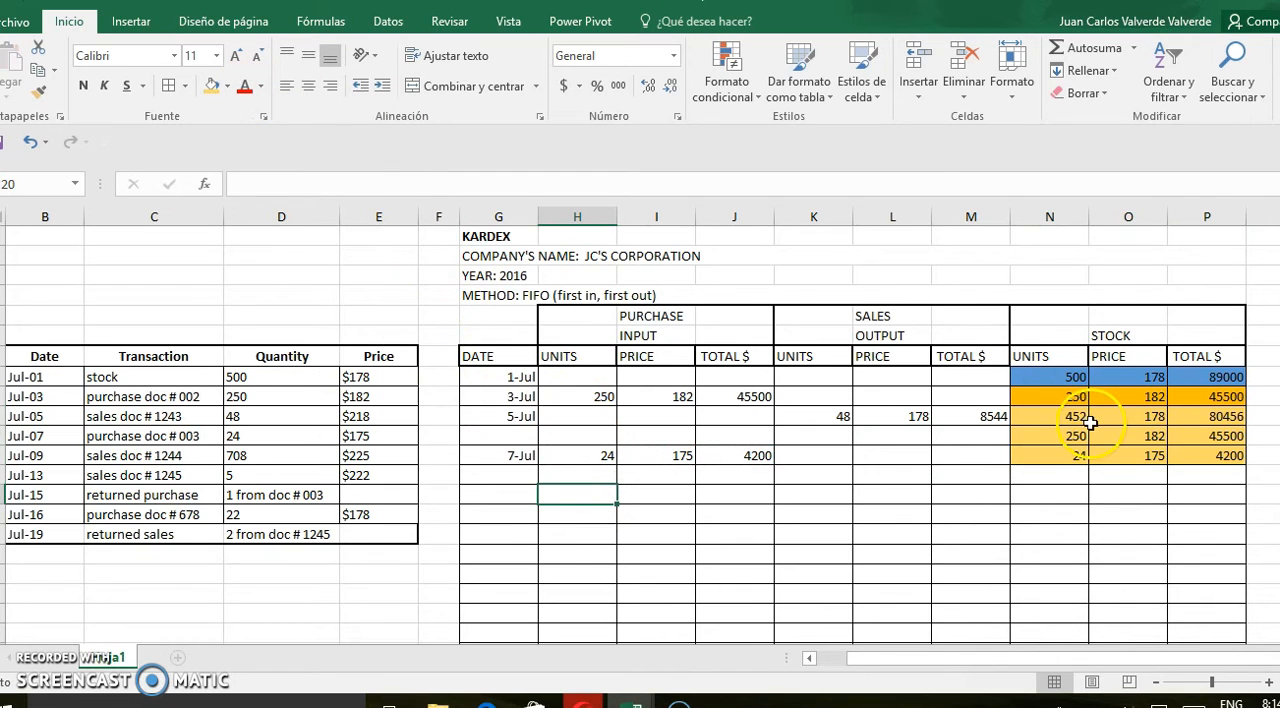
Fill the stock rows N16 to P18 with the theme colour Verde, Énfasis 6, Claro 40%
drag(1066, 418, 1208, 455)
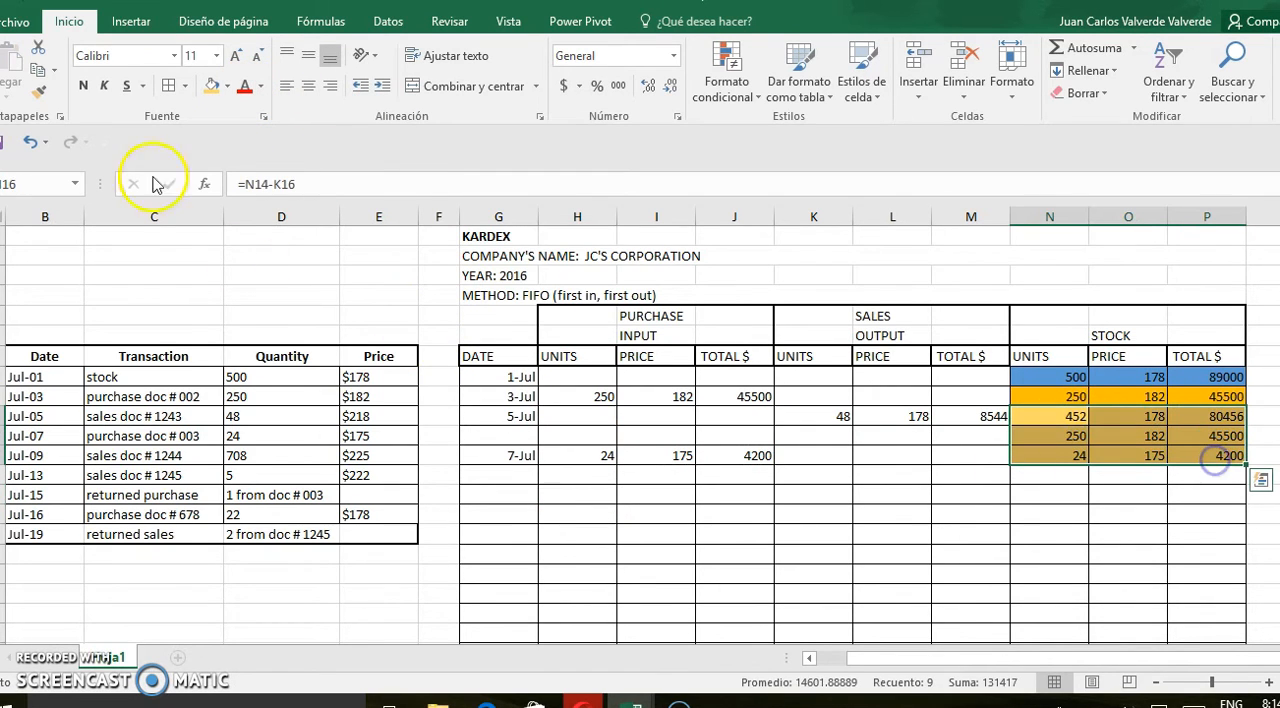
click(228, 86)
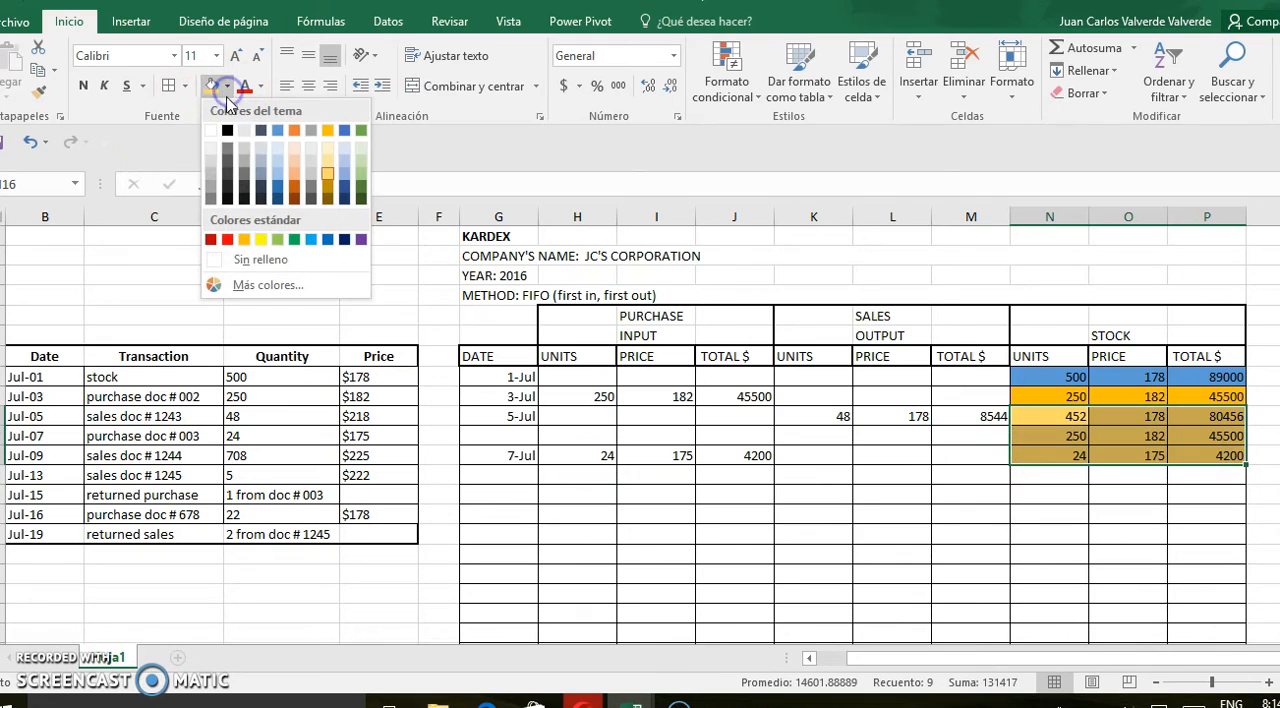
click(359, 181)
Enter the date 9 July in G19, directly below the 7 July row
click(523, 487)
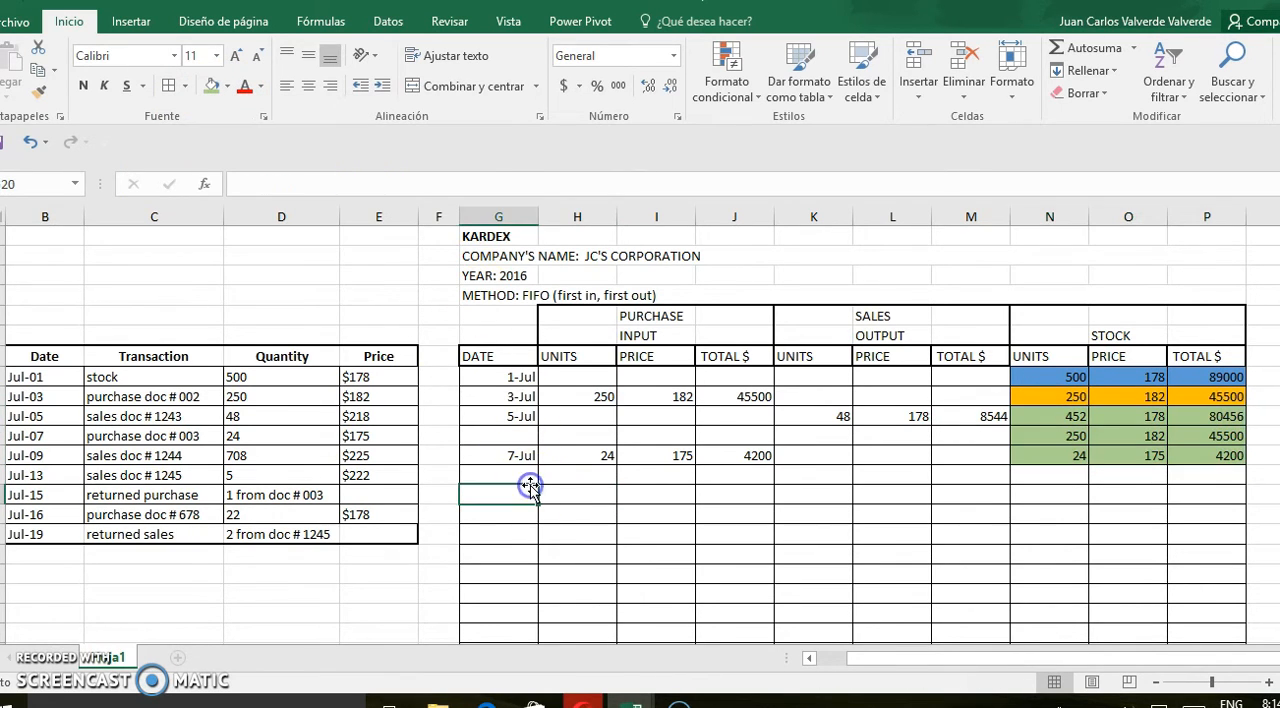
click(514, 473)
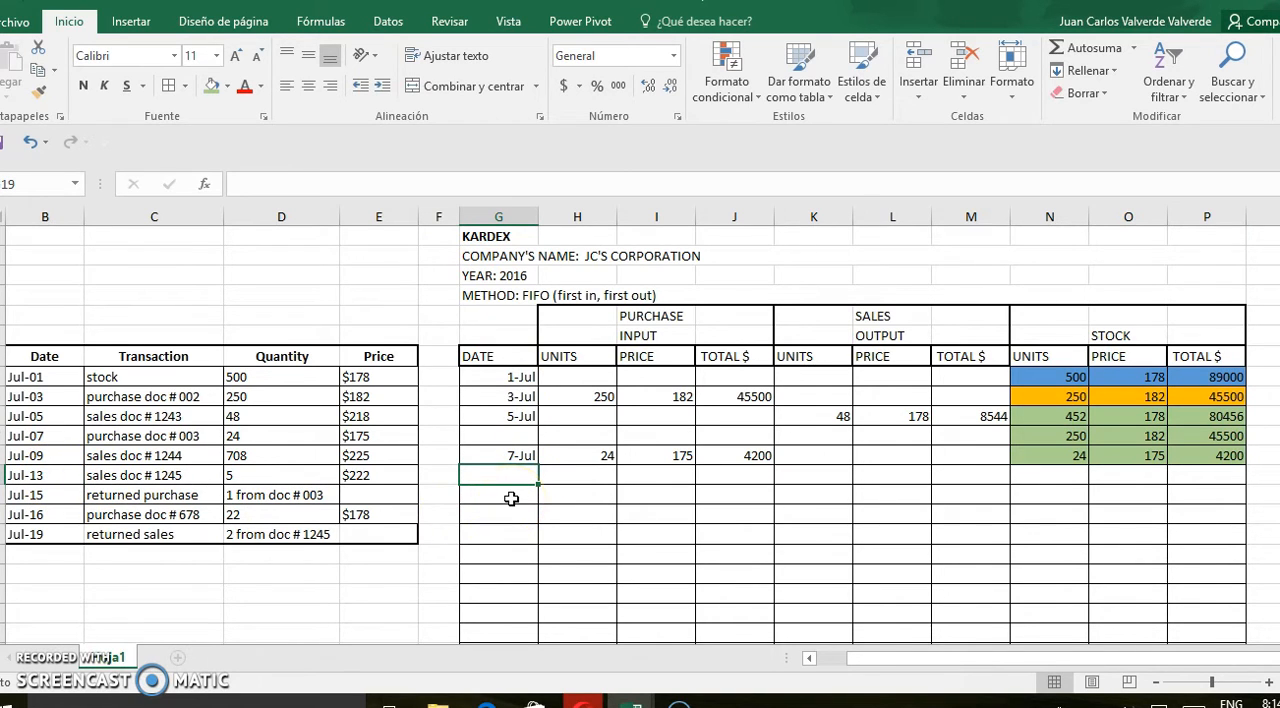
text(9 July)
click(571, 475)
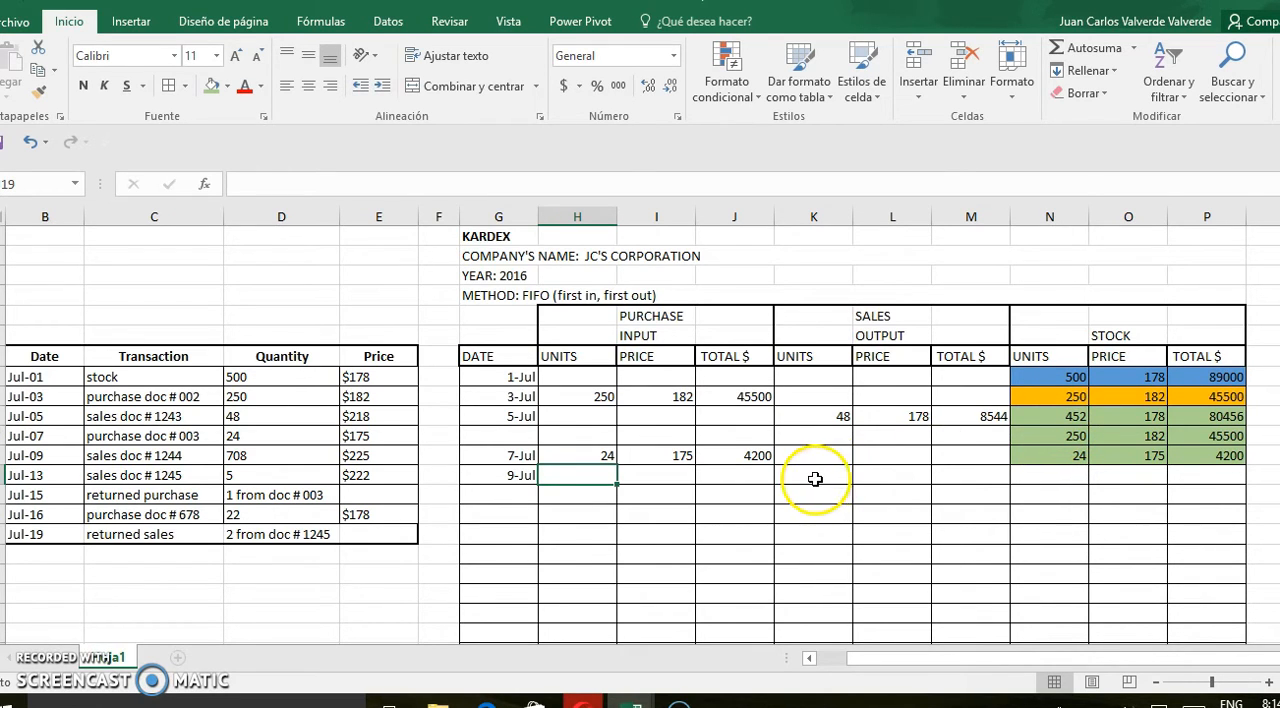
Record the first July 9 sales output in row 19 as 452 units at price 178, with a total of 80456
drag(1069, 417, 1178, 428)
key(ctrl+c)
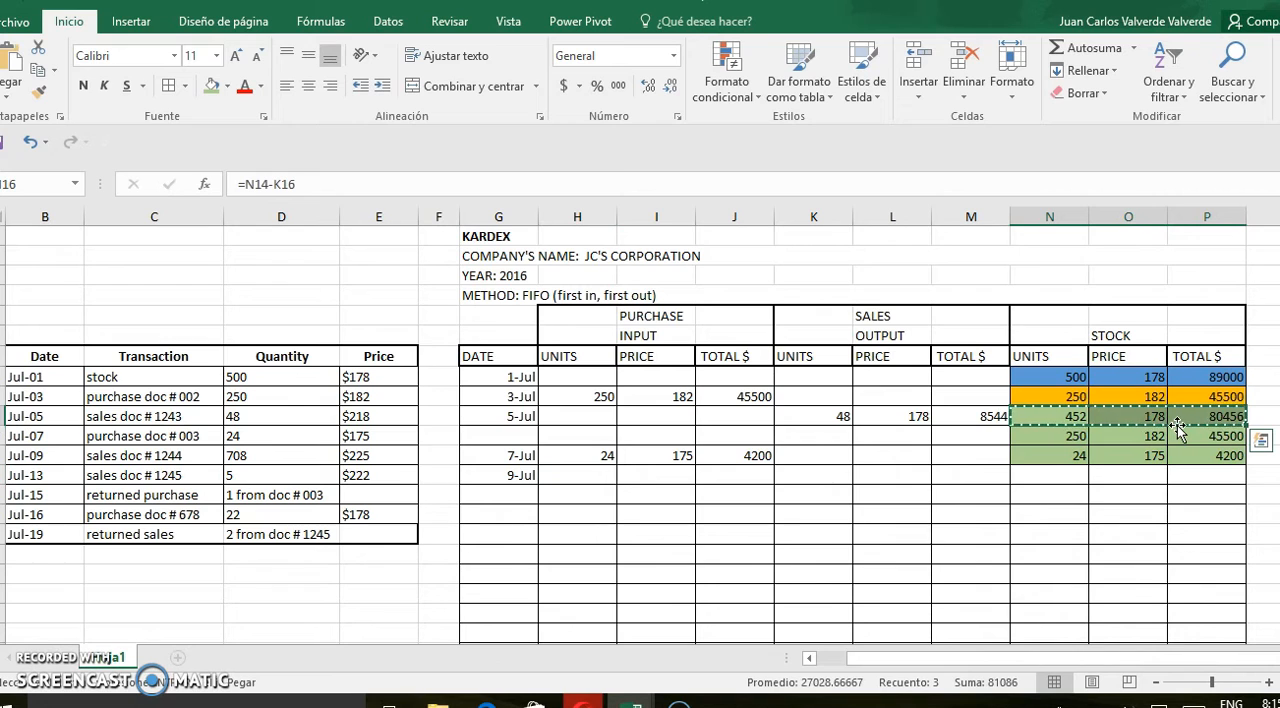
click(802, 480)
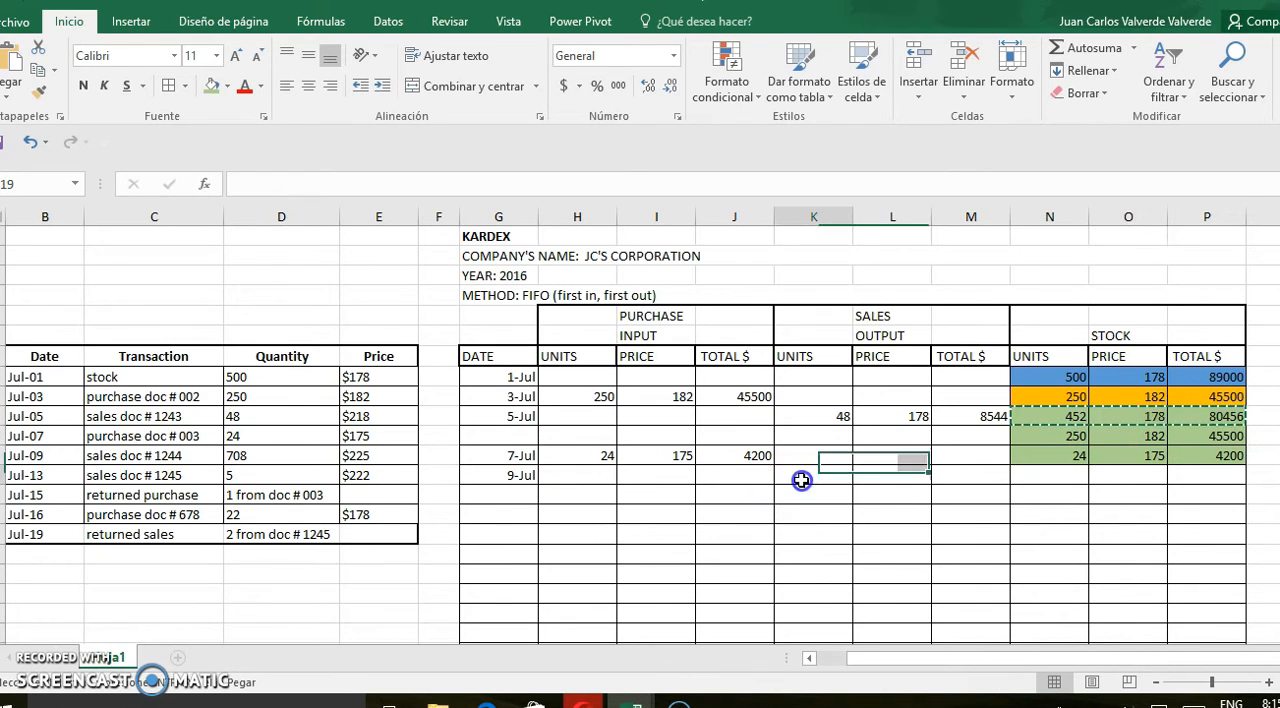
text(452)
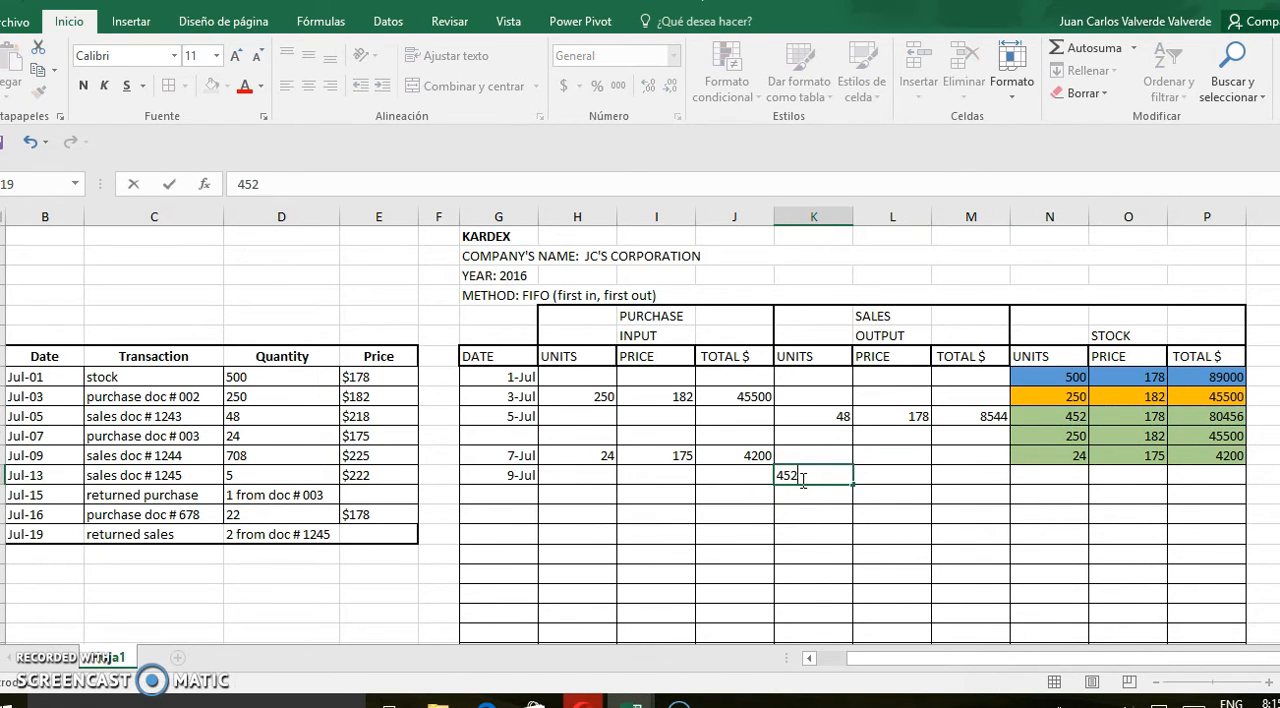
click(875, 477)
text(178)
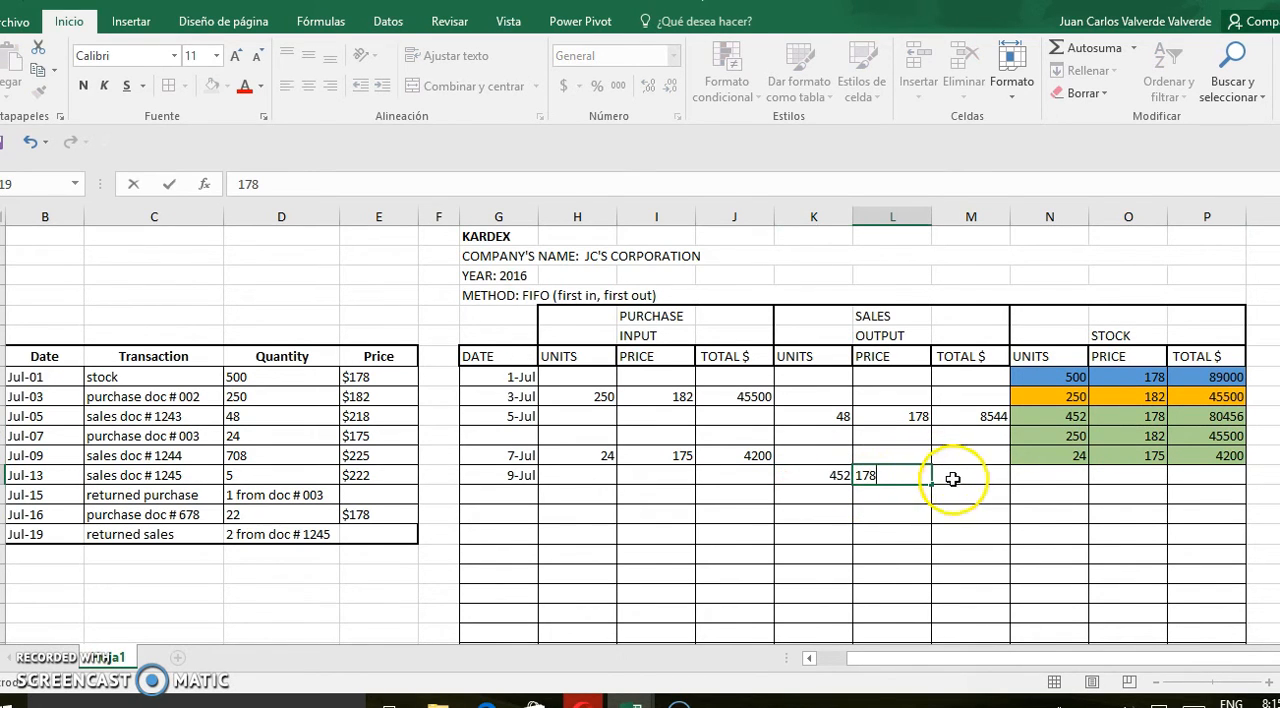
click(953, 479)
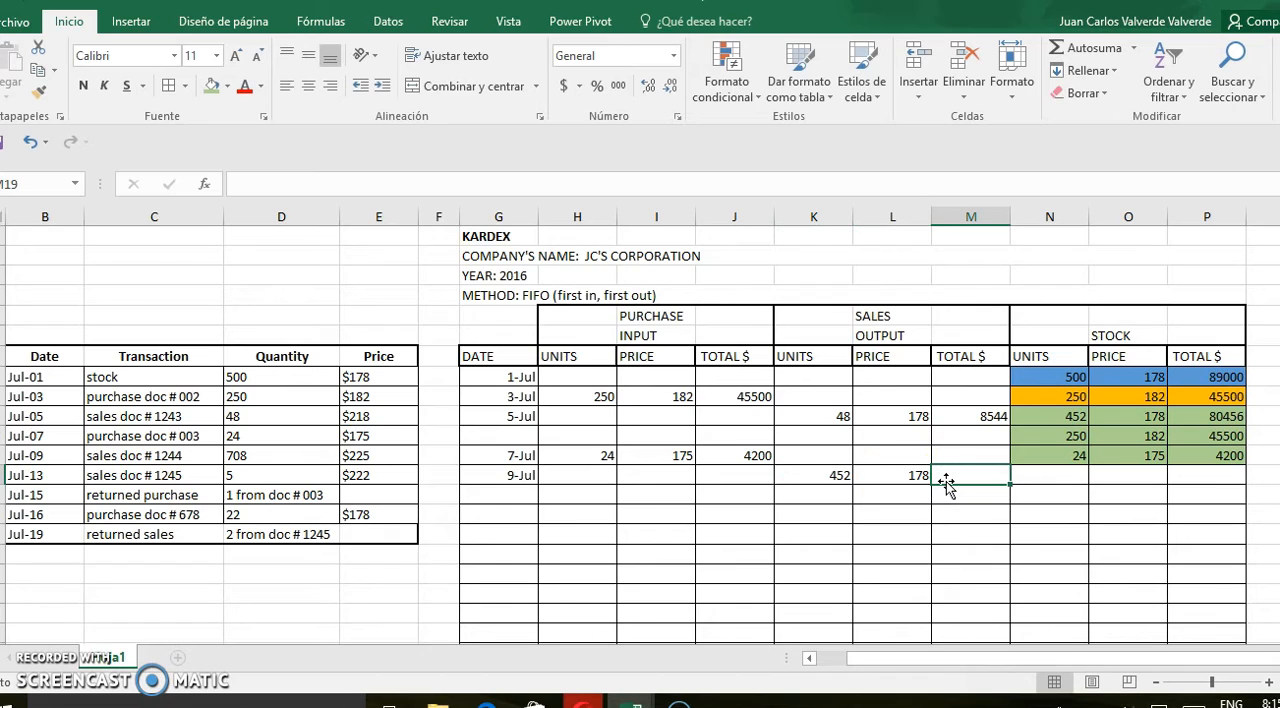
text(8045)
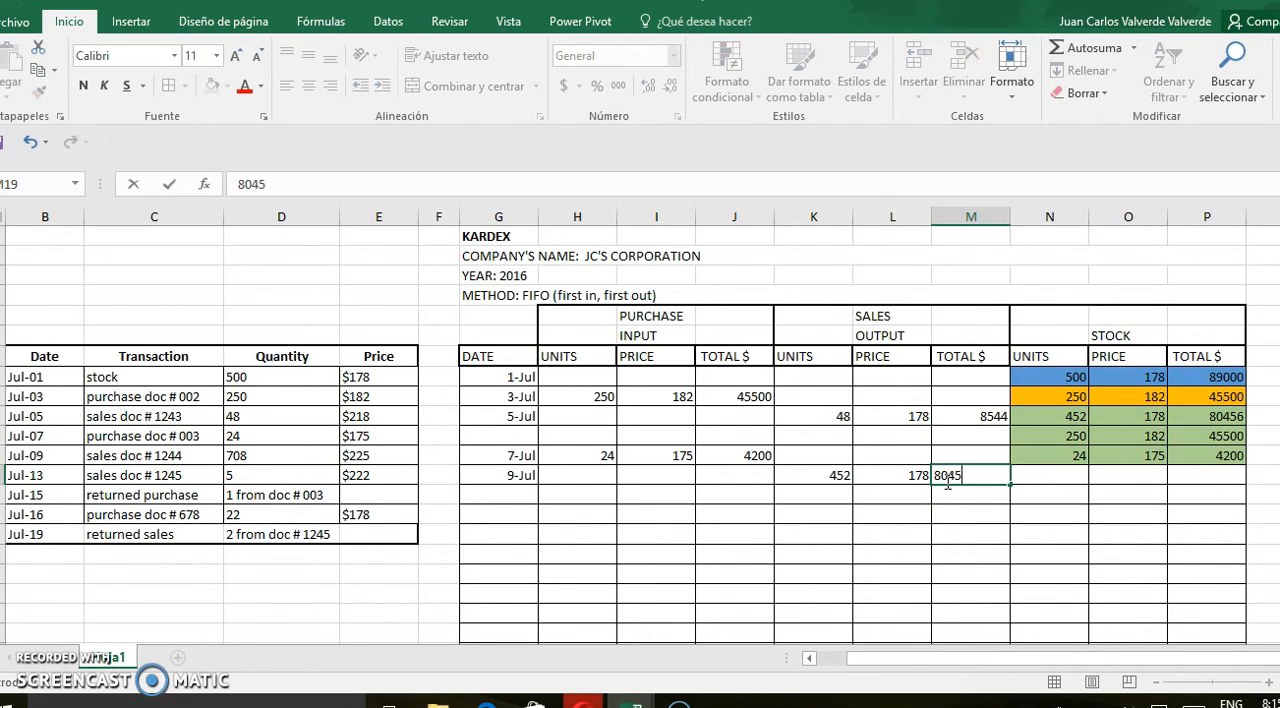
click(901, 492)
Record the second July 9 sales output in row 20 as 250 units at price 182, with a total of 45500
click(825, 496)
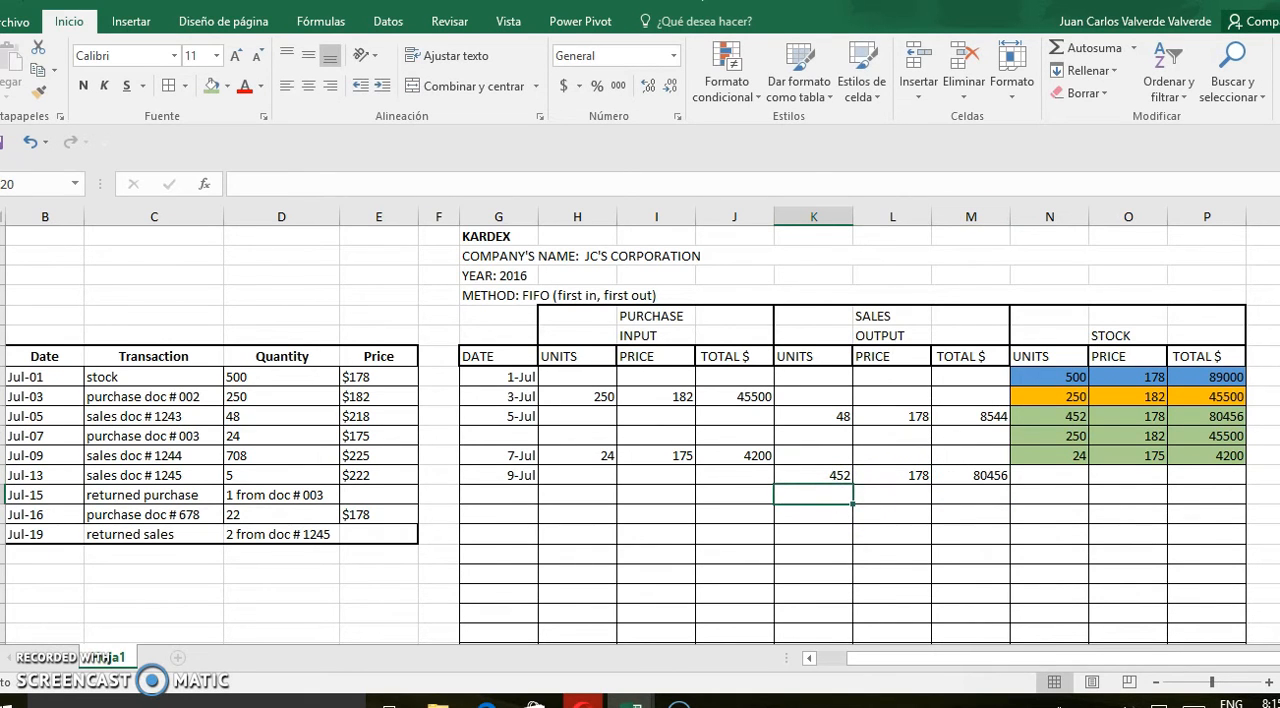
scroll(1114, 323, down, 2)
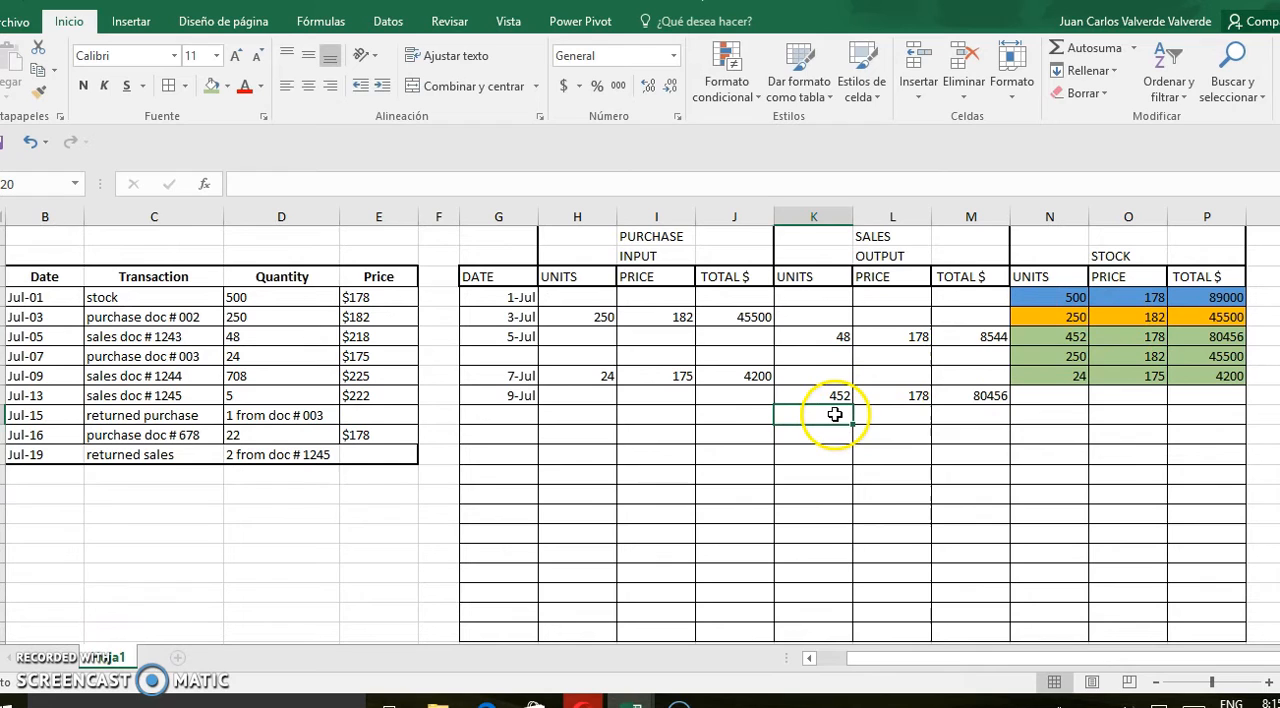
text(2)
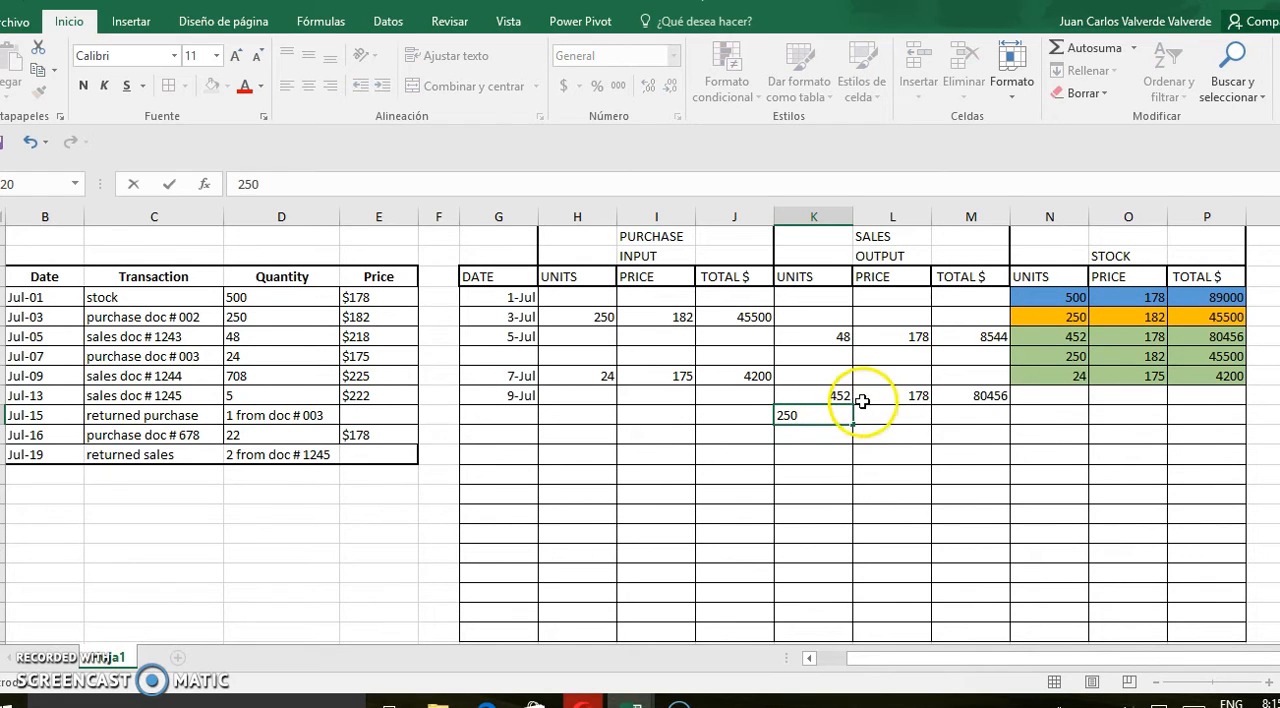
text(50)
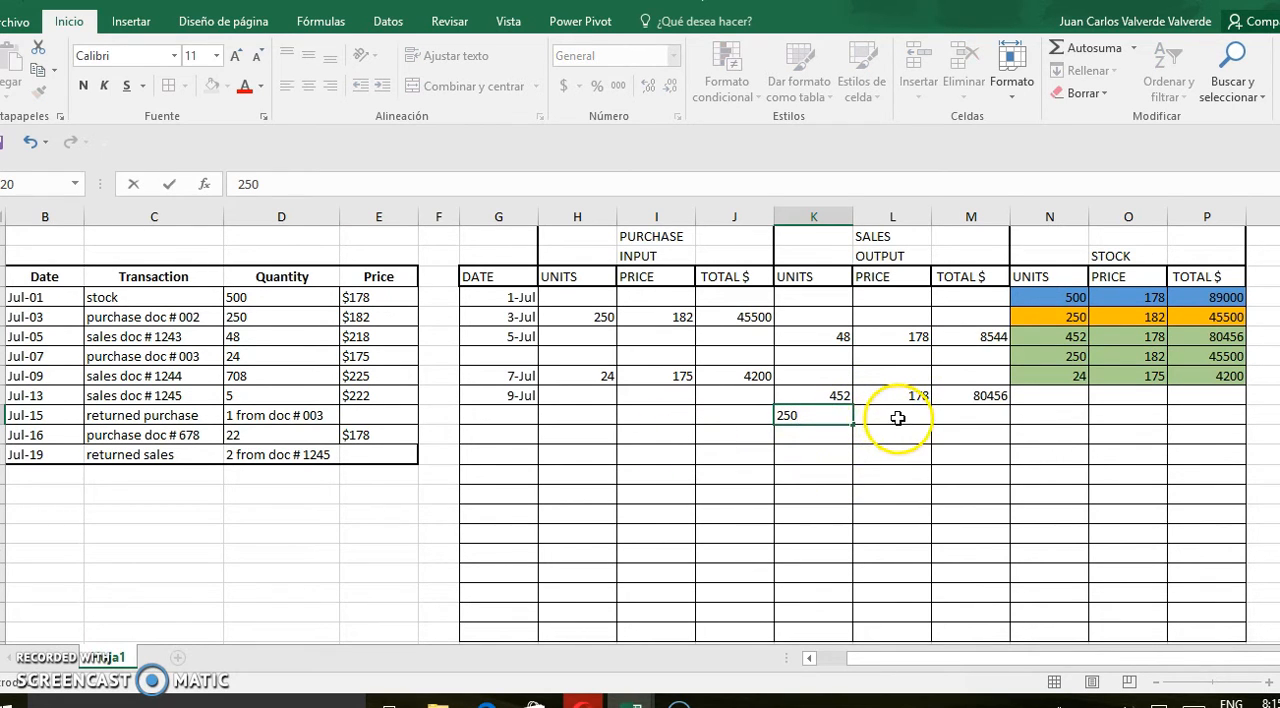
click(895, 421)
text(182)
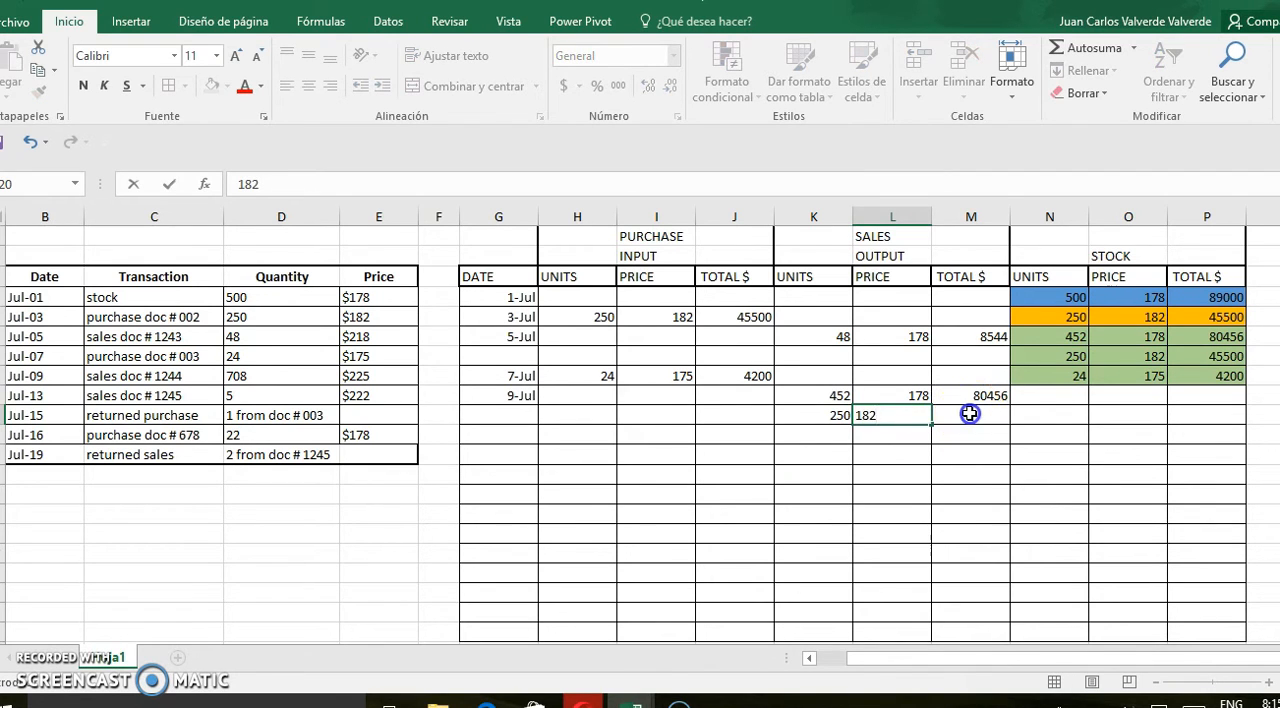
click(966, 414)
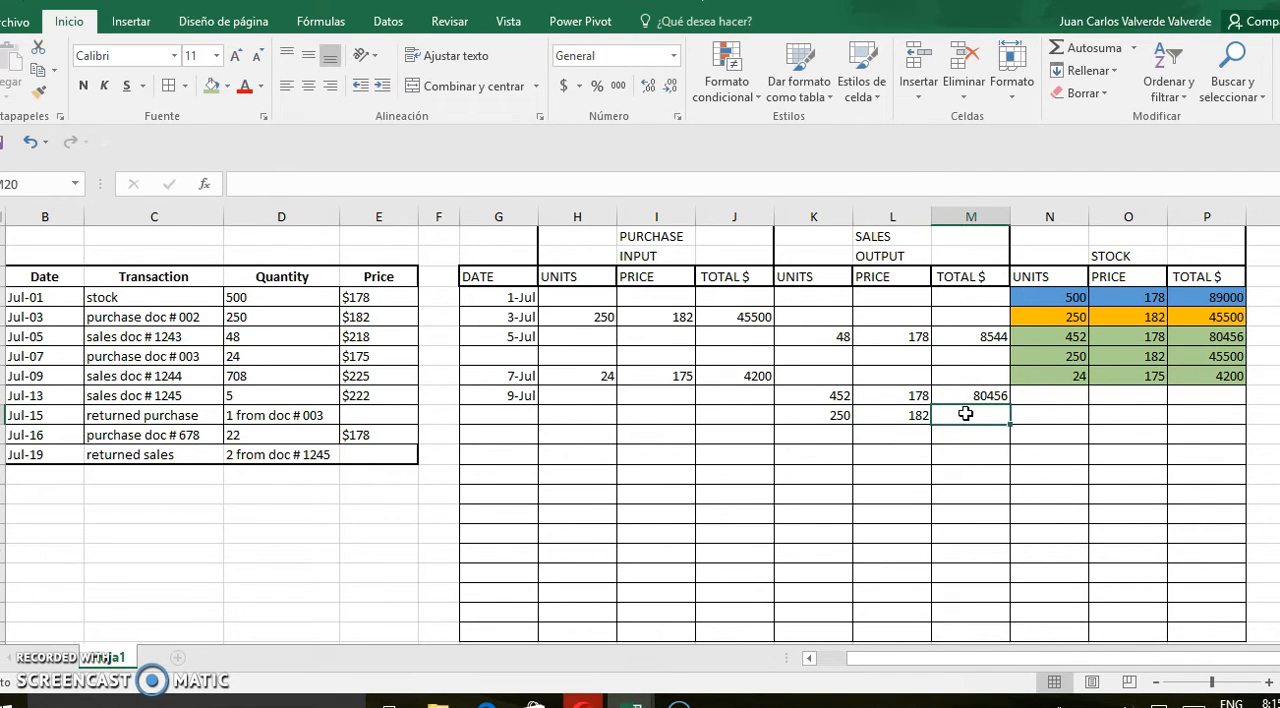
text(45500)
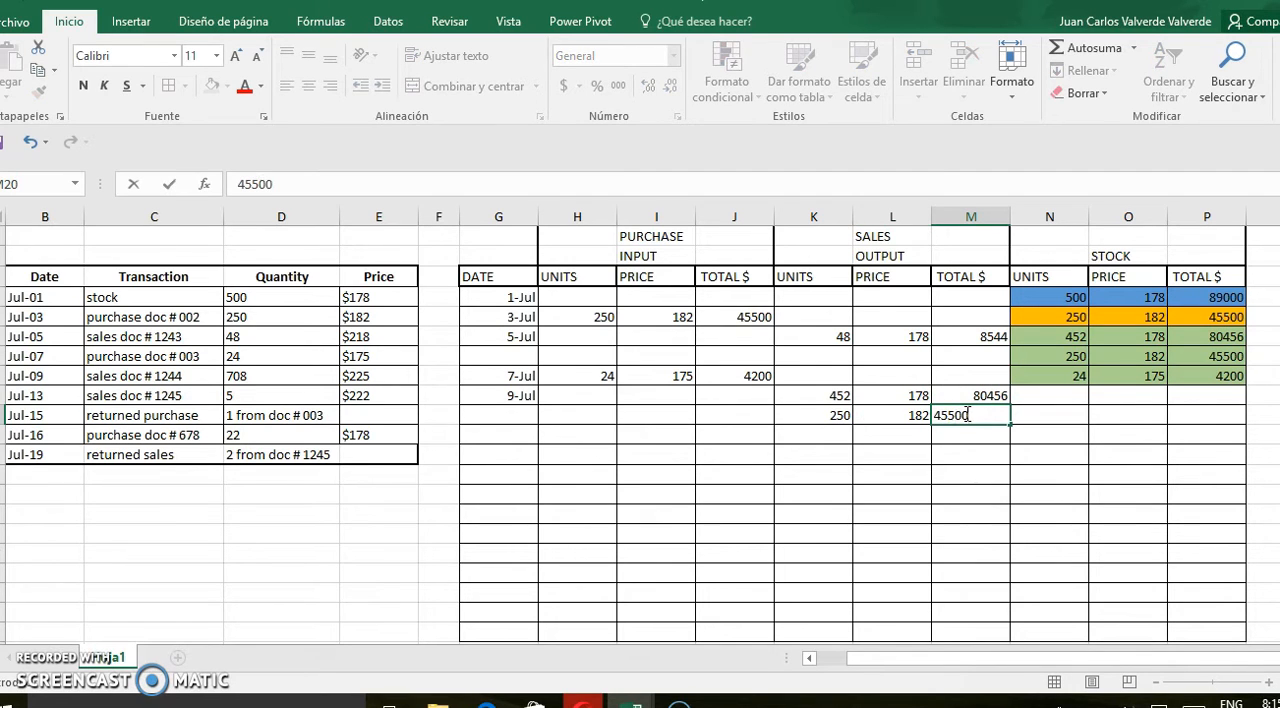
Sum the sales units K19 to K20 in K21 to compare them with the quantity sold on July 9
click(818, 436)
drag(838, 398, 836, 432)
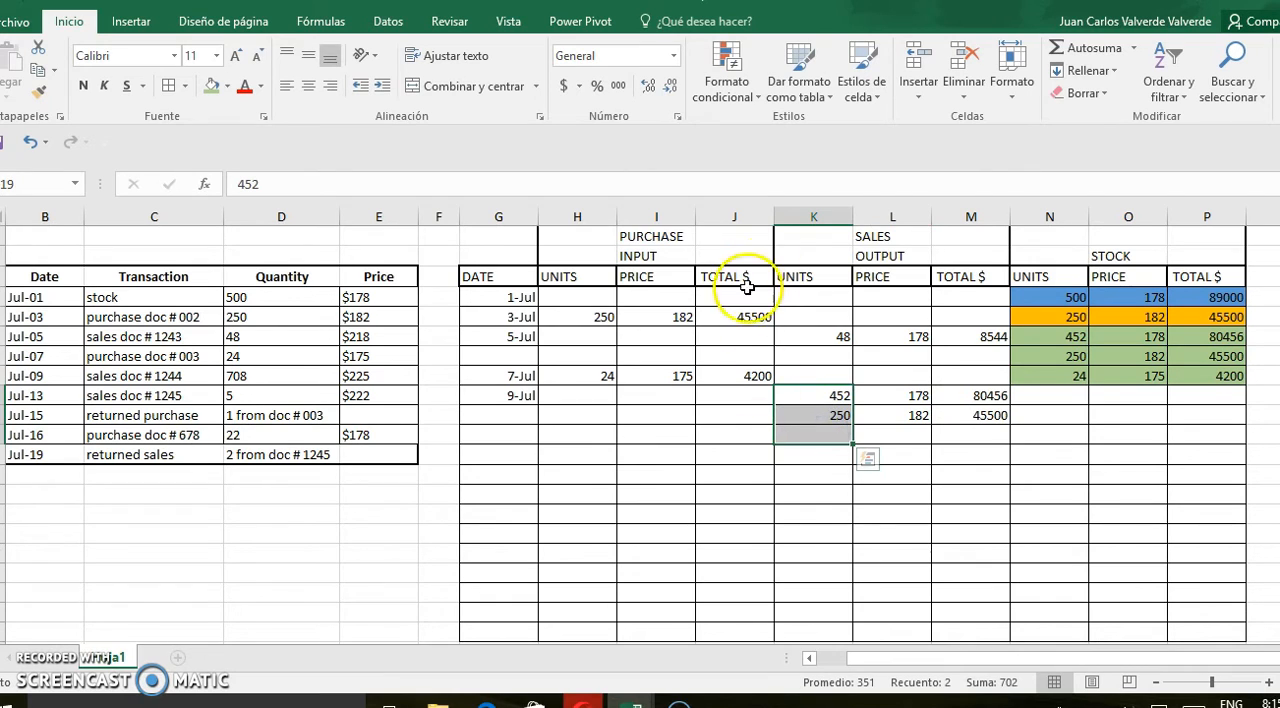
click(1088, 47)
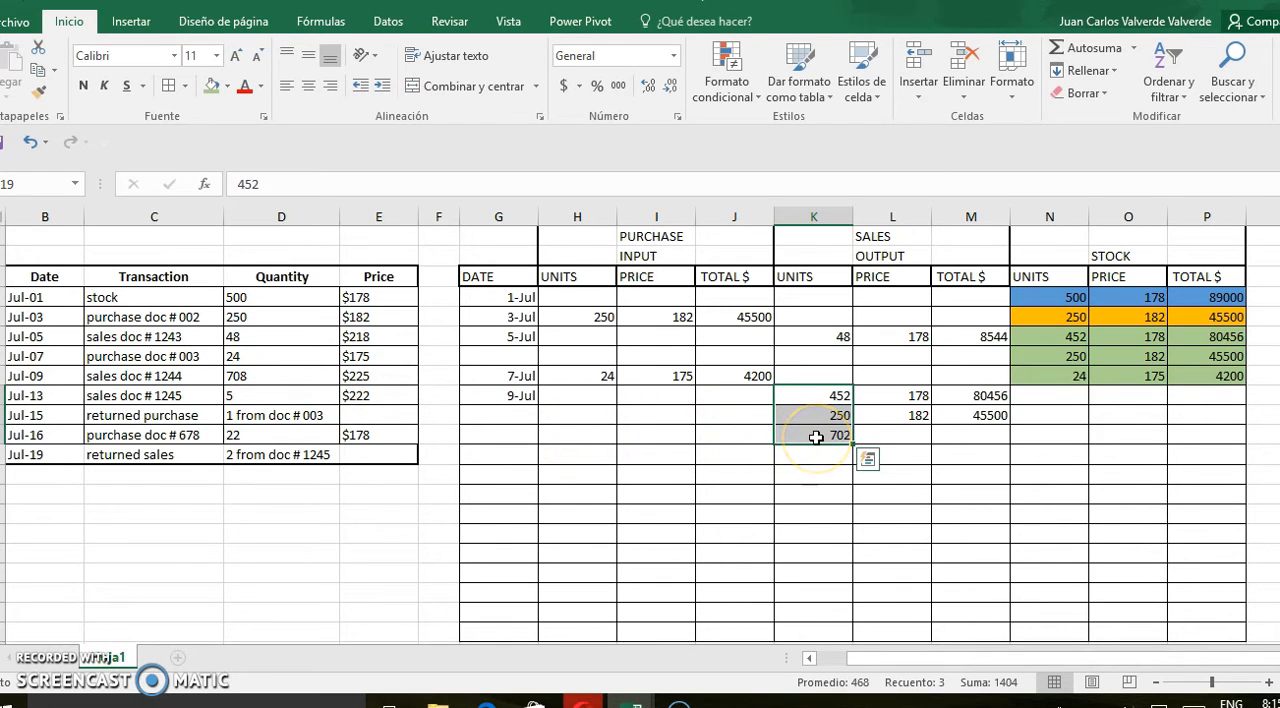
click(1078, 378)
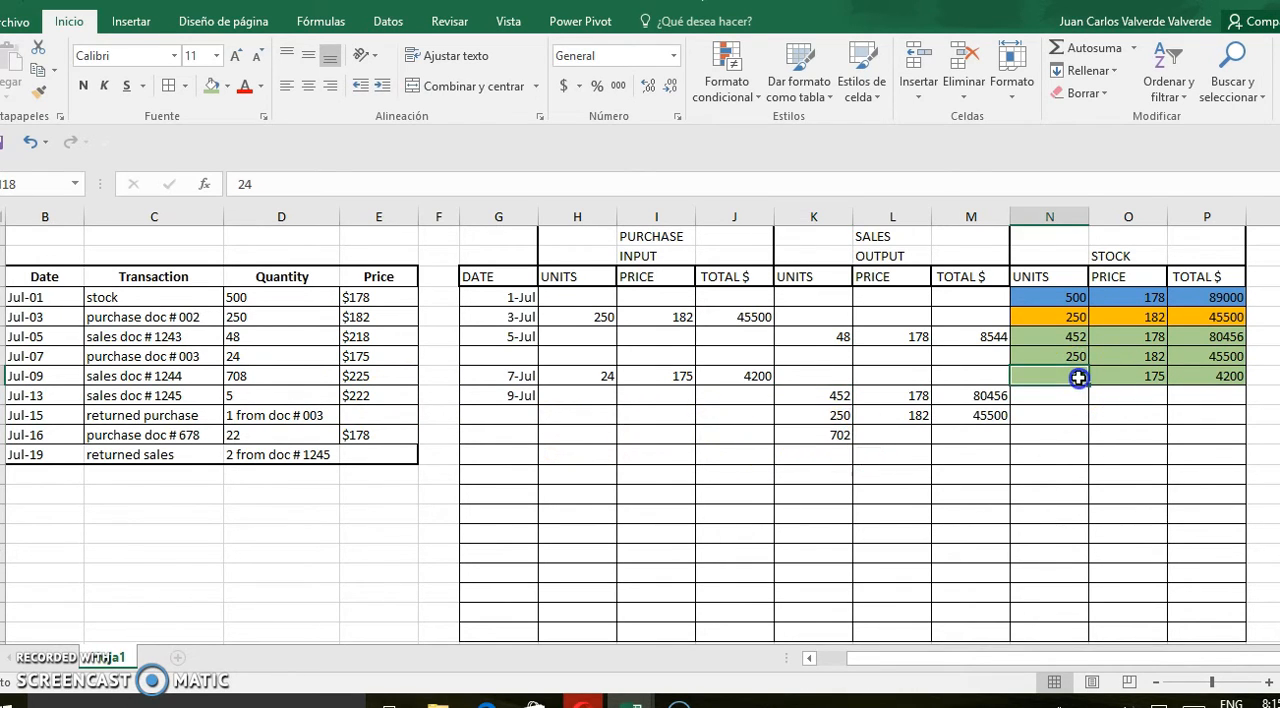
Replace the sum in K21 with 6 units and enter price 175 beside it for the third July 9 sales output
click(831, 437)
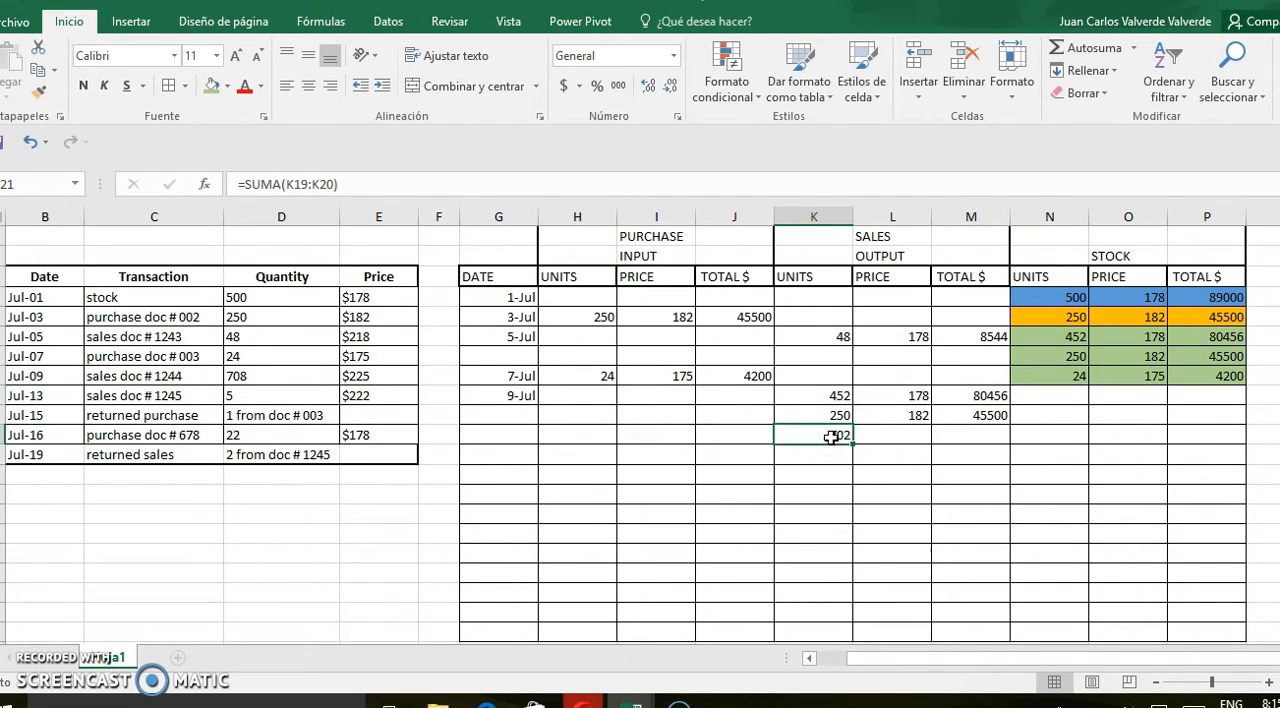
text(6)
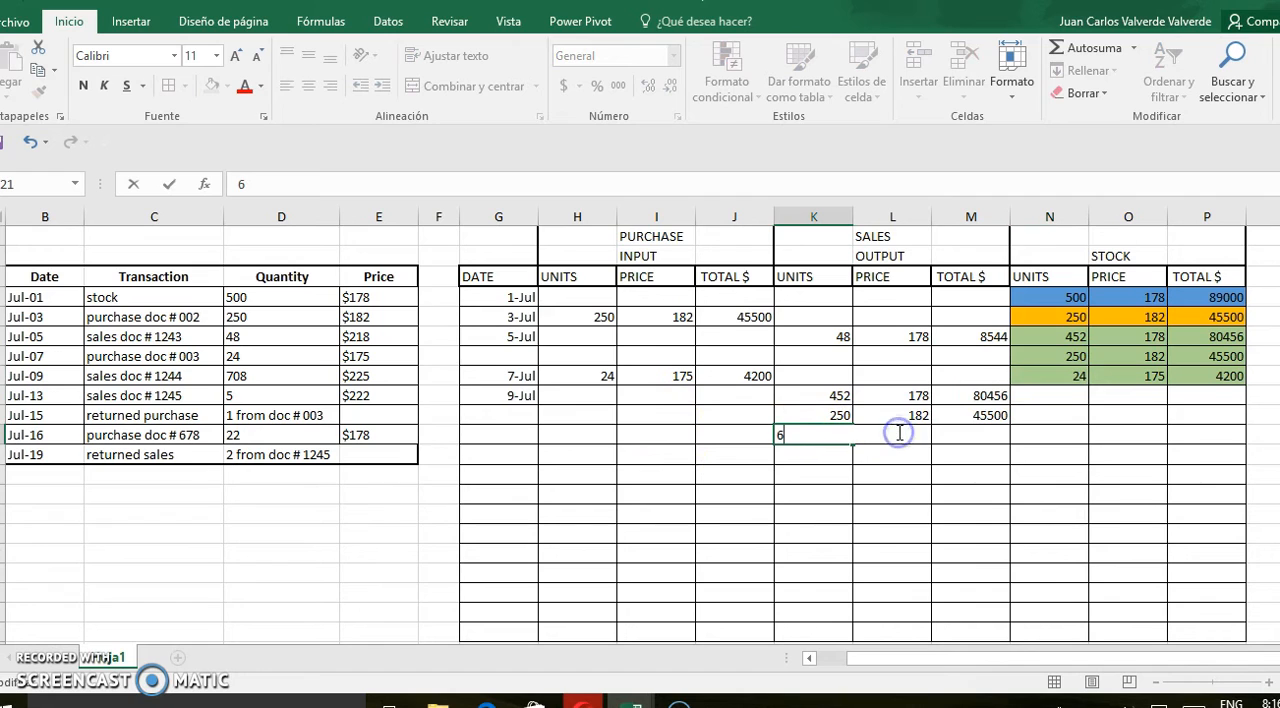
click(903, 437)
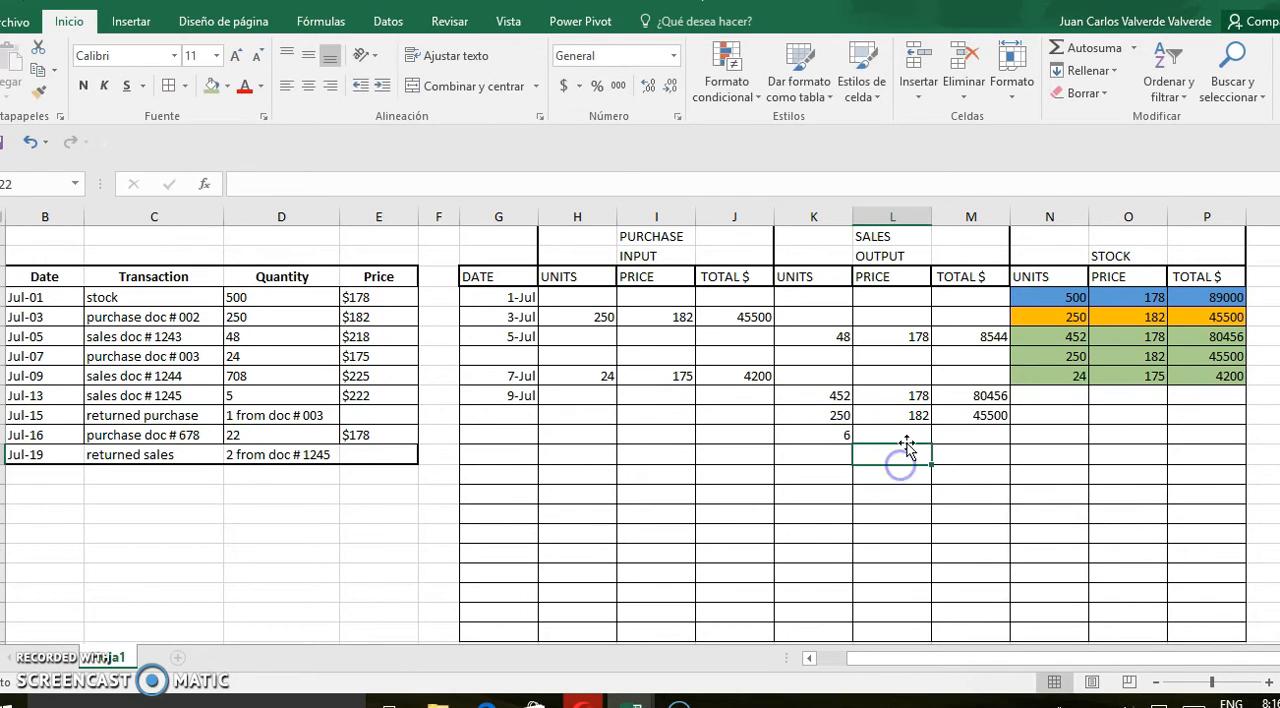
text(175)
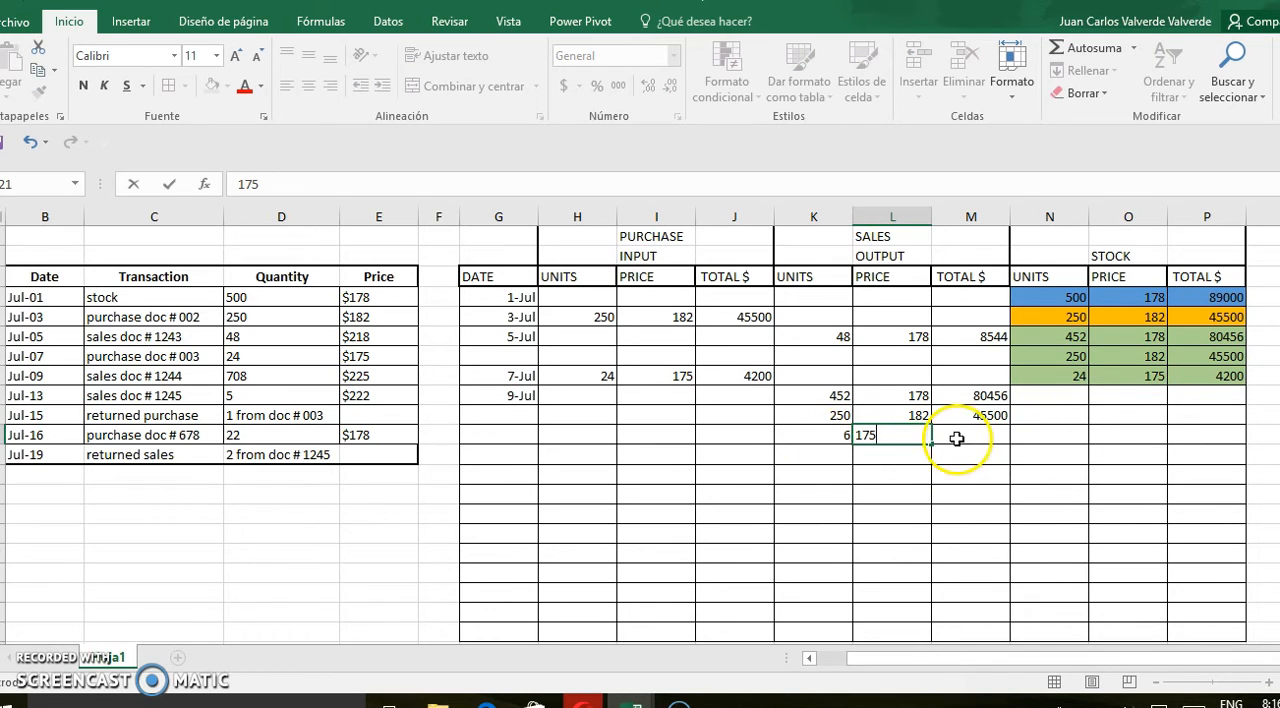
Calculate the row 21 sales total in M21 as units times price, =K21*L21
click(966, 437)
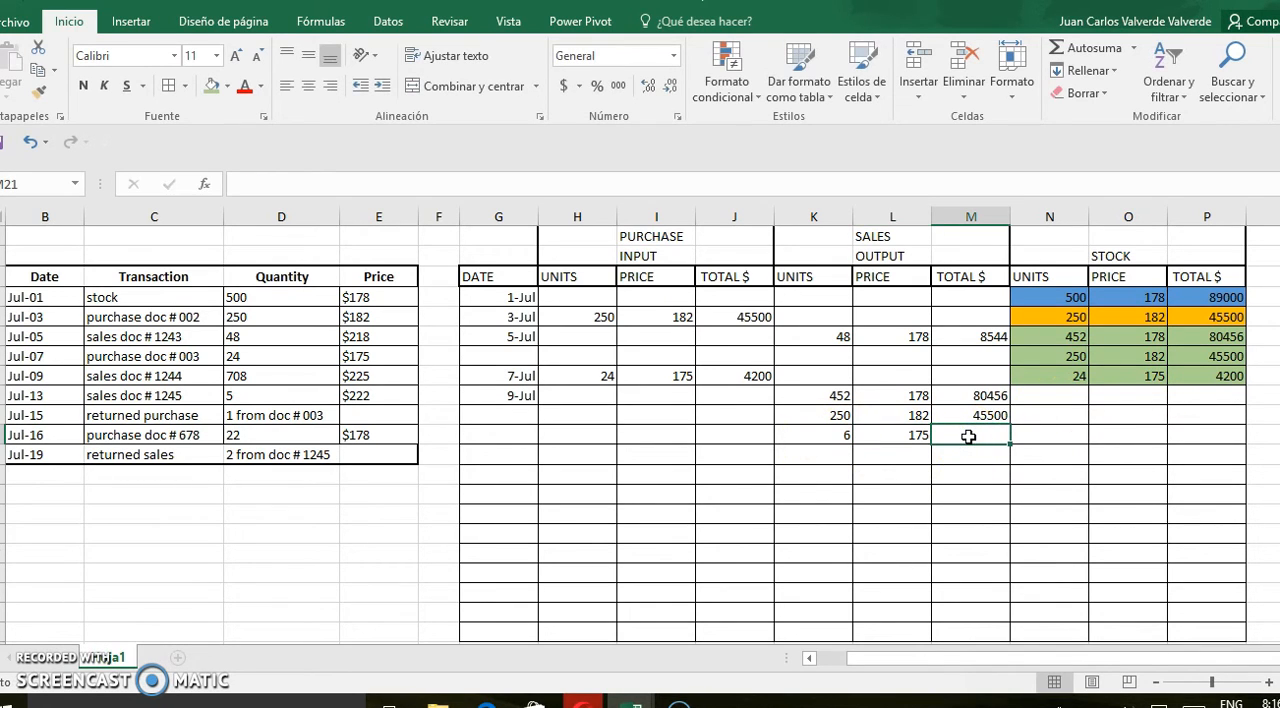
text(=)
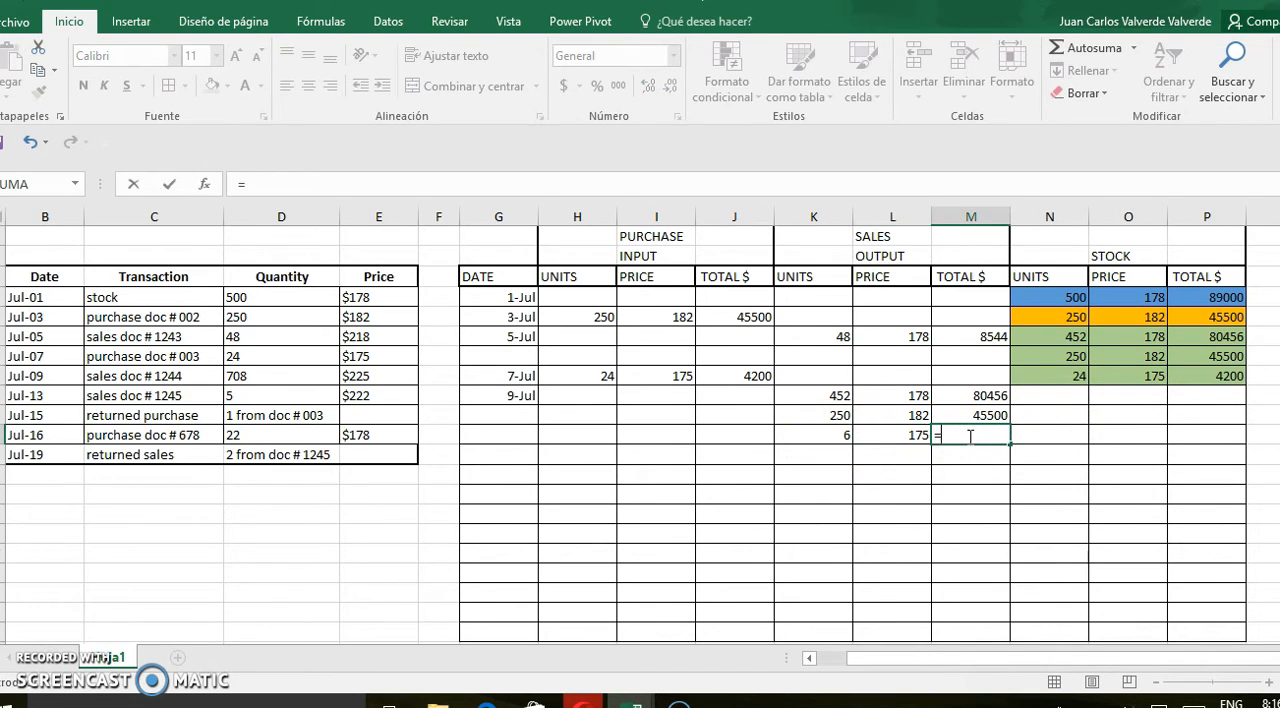
click(843, 434)
text(*)
click(887, 437)
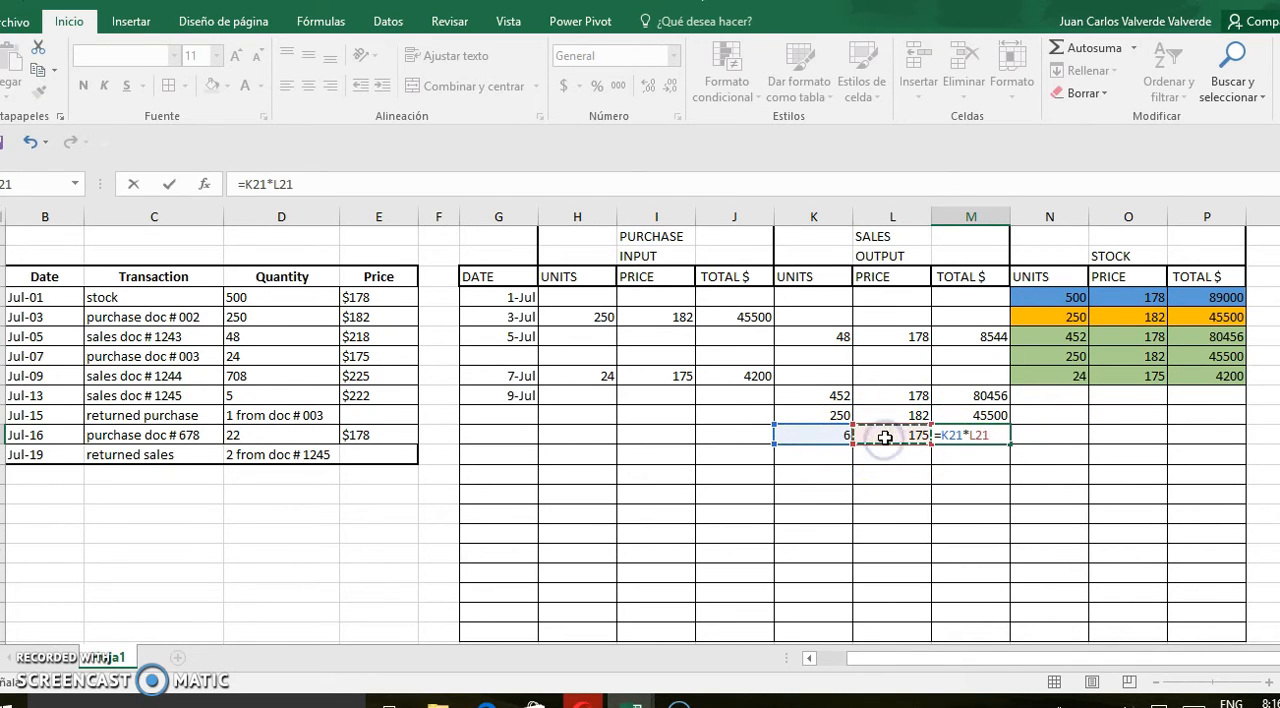
key(Return)
Check the July 9 sales units by summing K19 to K21 in K22, and clear the sum
drag(830, 396, 840, 455)
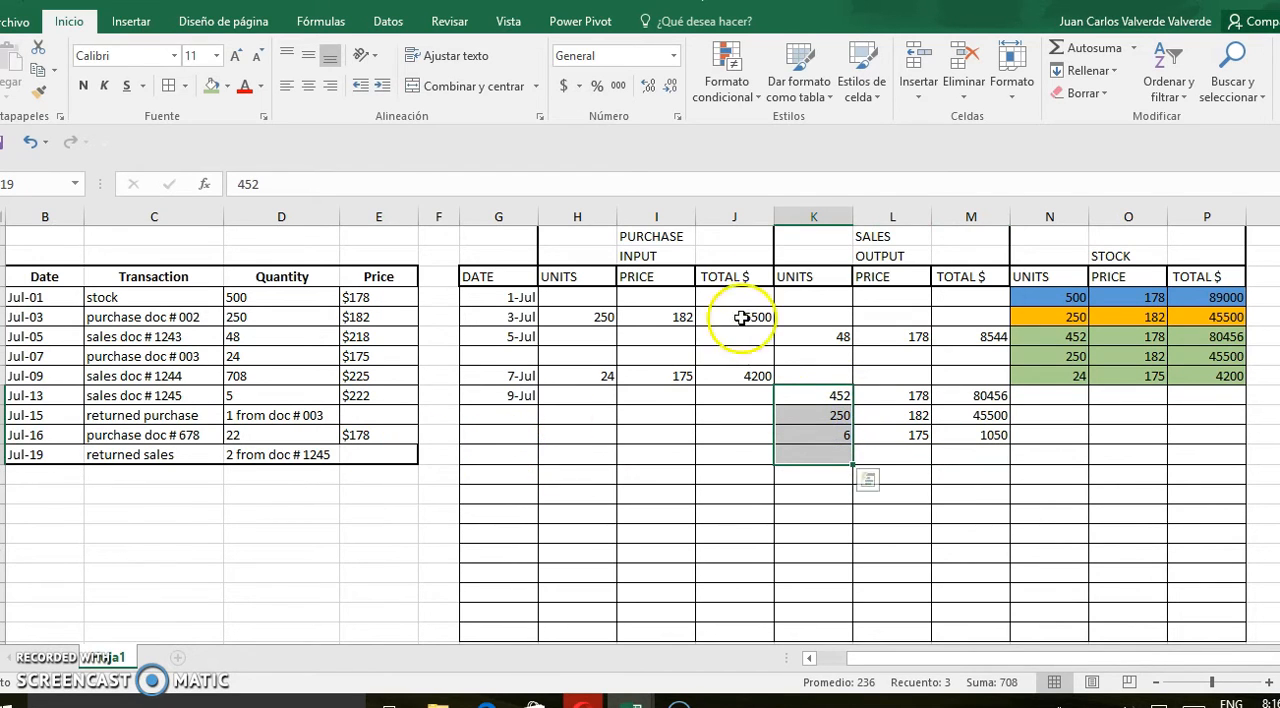
click(1085, 47)
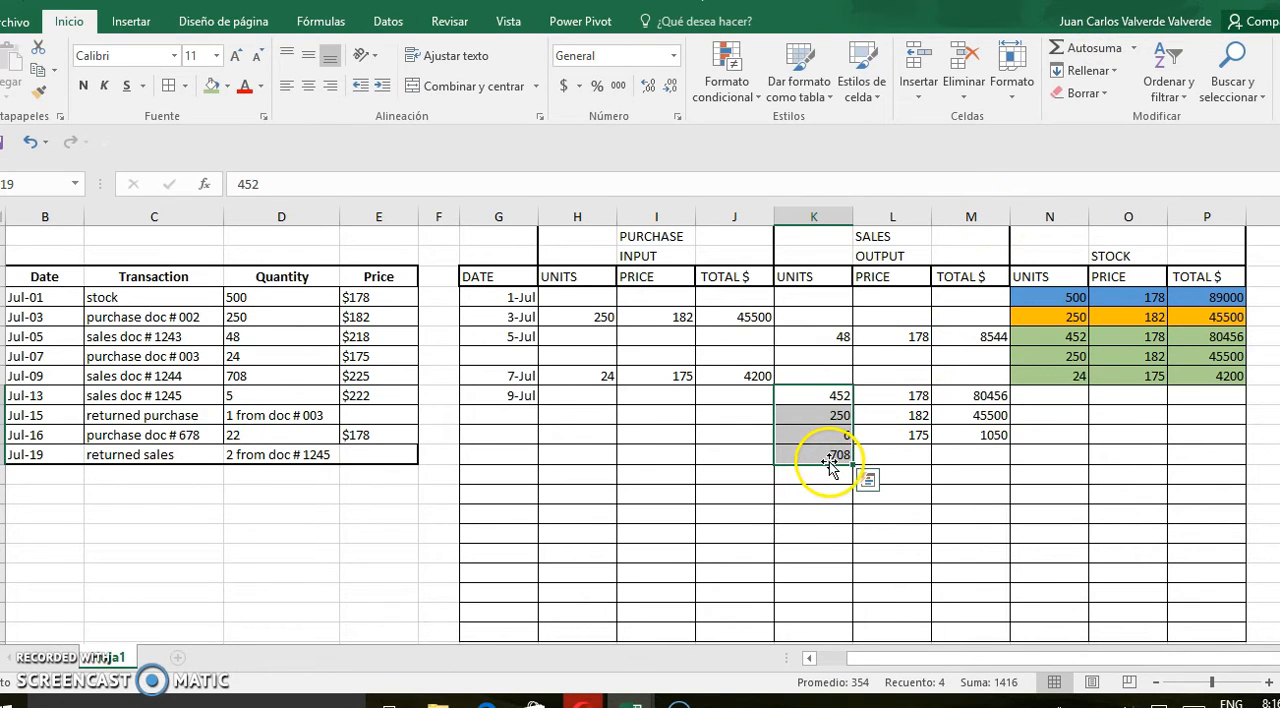
click(830, 459)
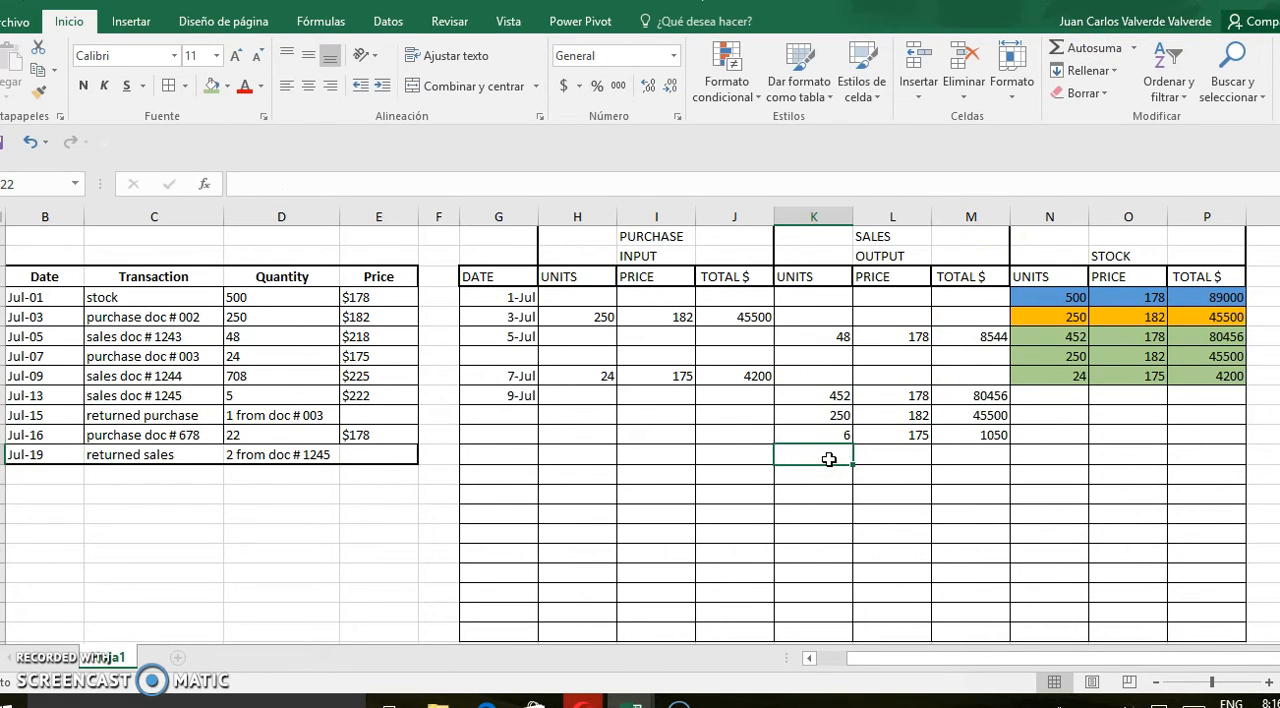
Calculate the remaining July 9 stock units in N21 as the July 7 stock minus the units sold, =N18-K21
click(1072, 378)
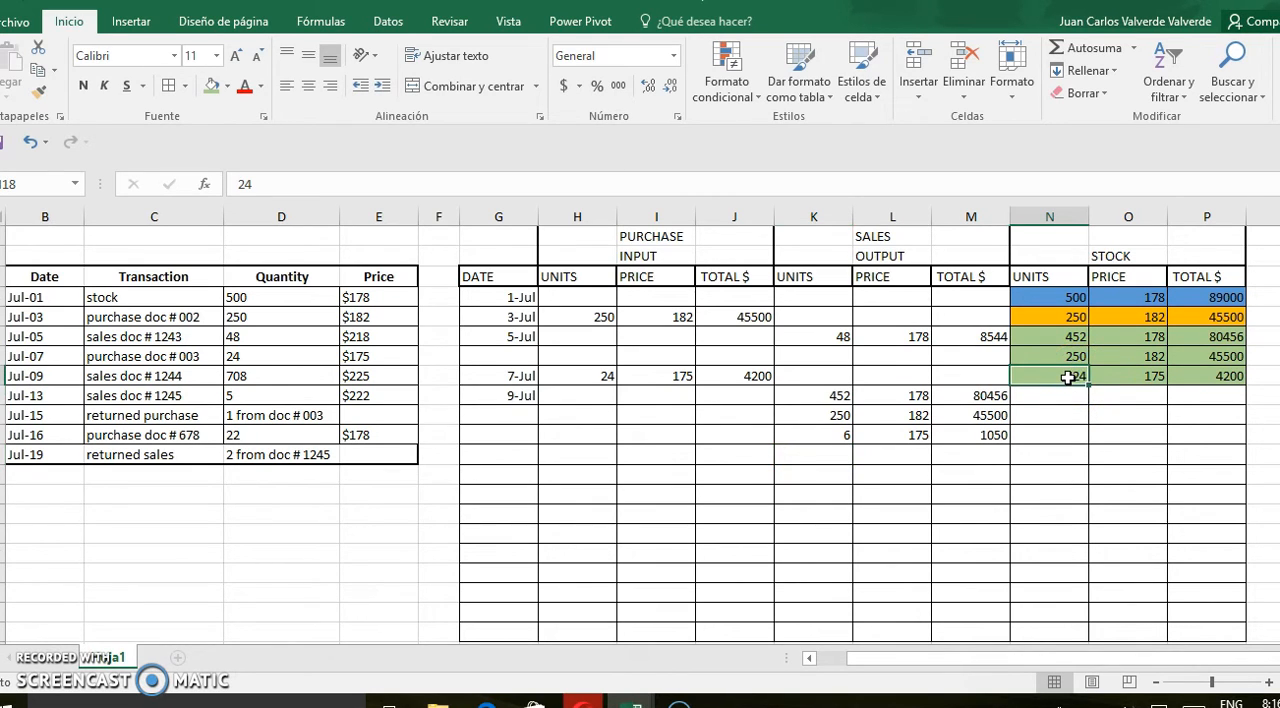
click(1072, 436)
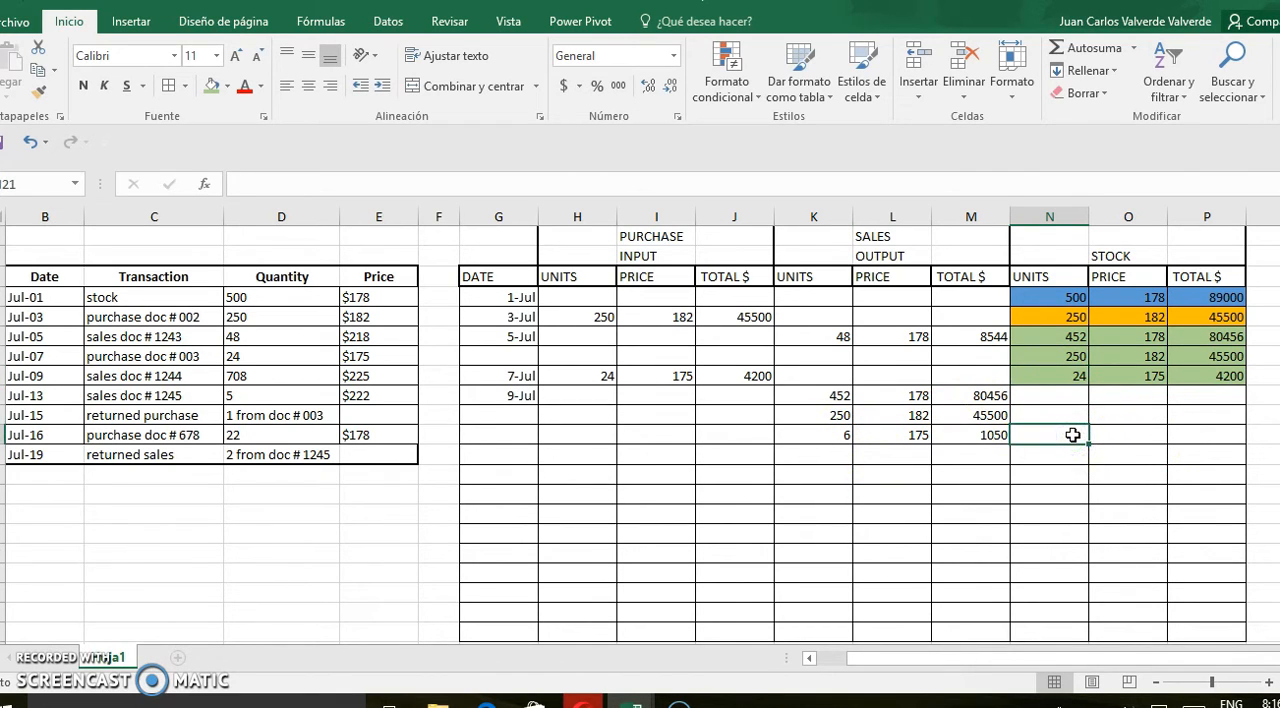
text(=)
click(1064, 379)
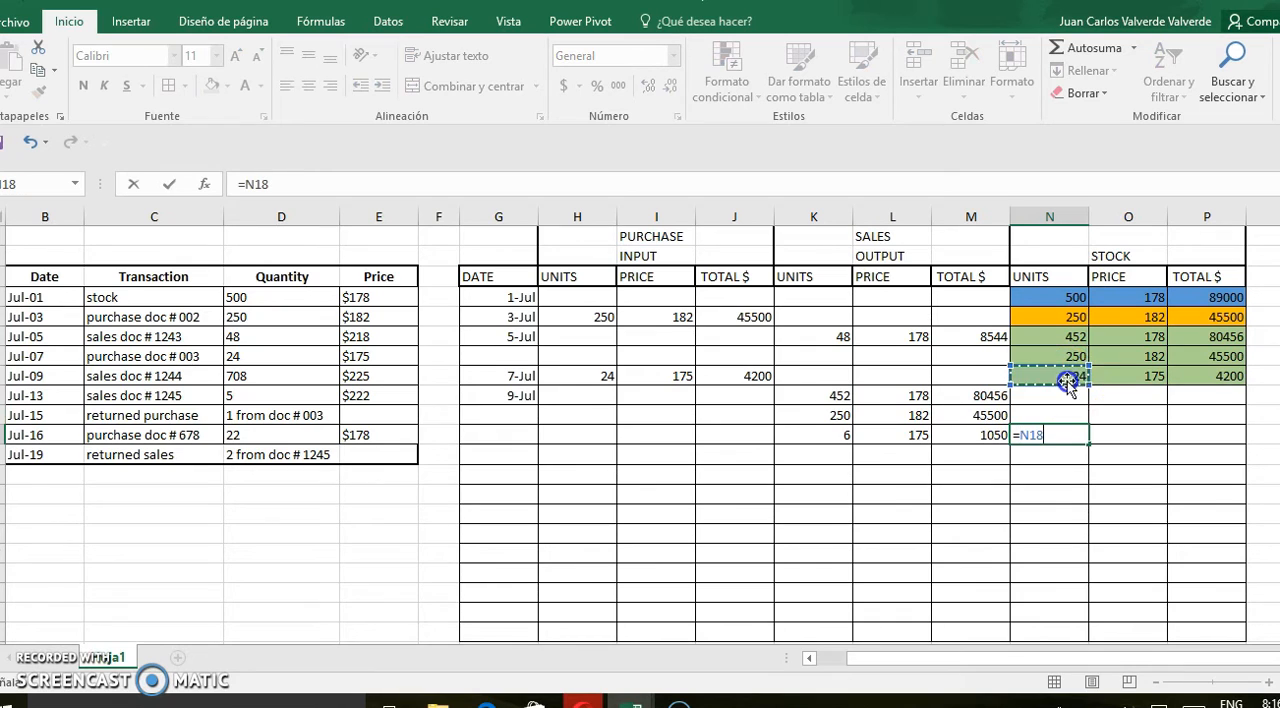
text(-)
click(813, 435)
key(Return)
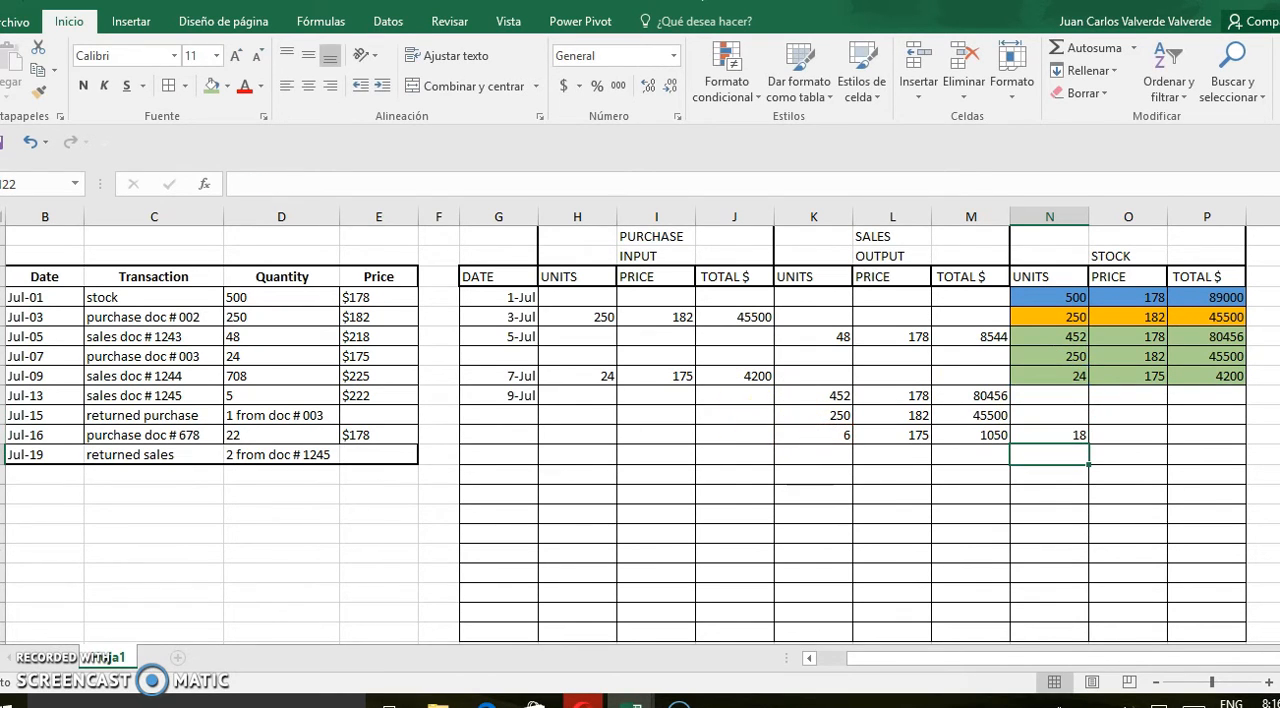
Enter price 175 in O21 and calculate the July 9 stock total in P21 as units times price
click(1143, 434)
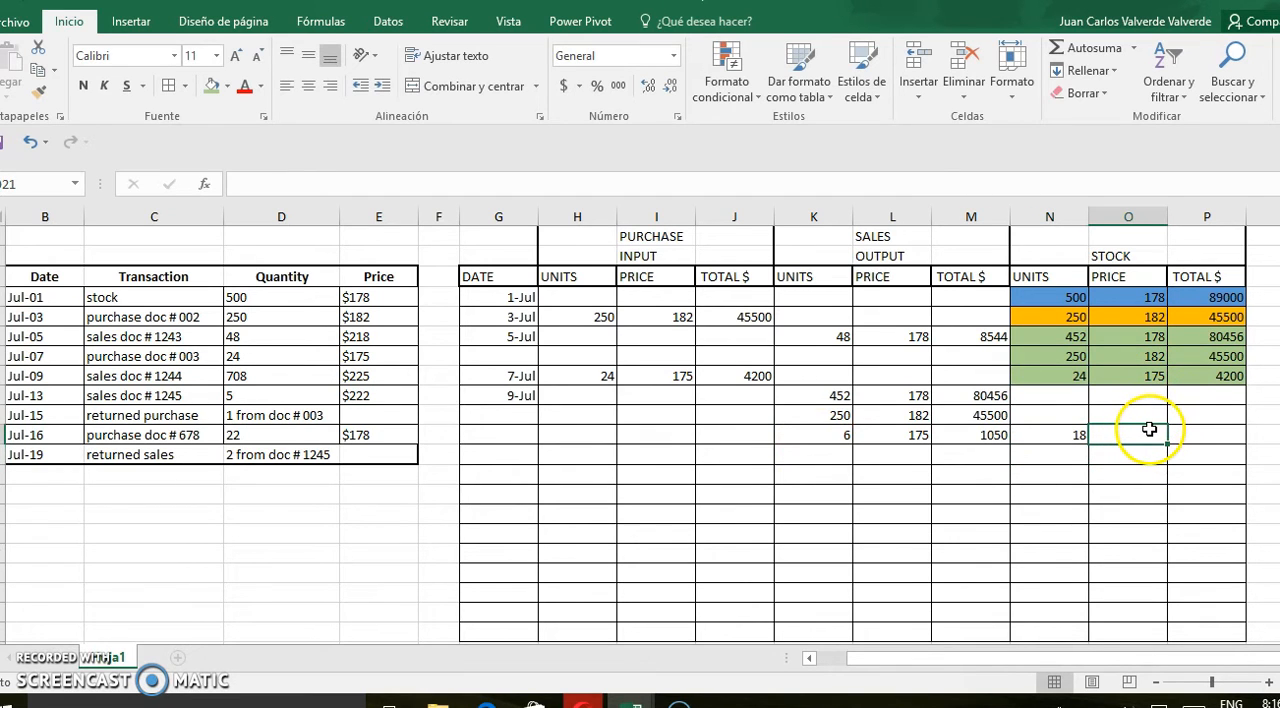
text(=)
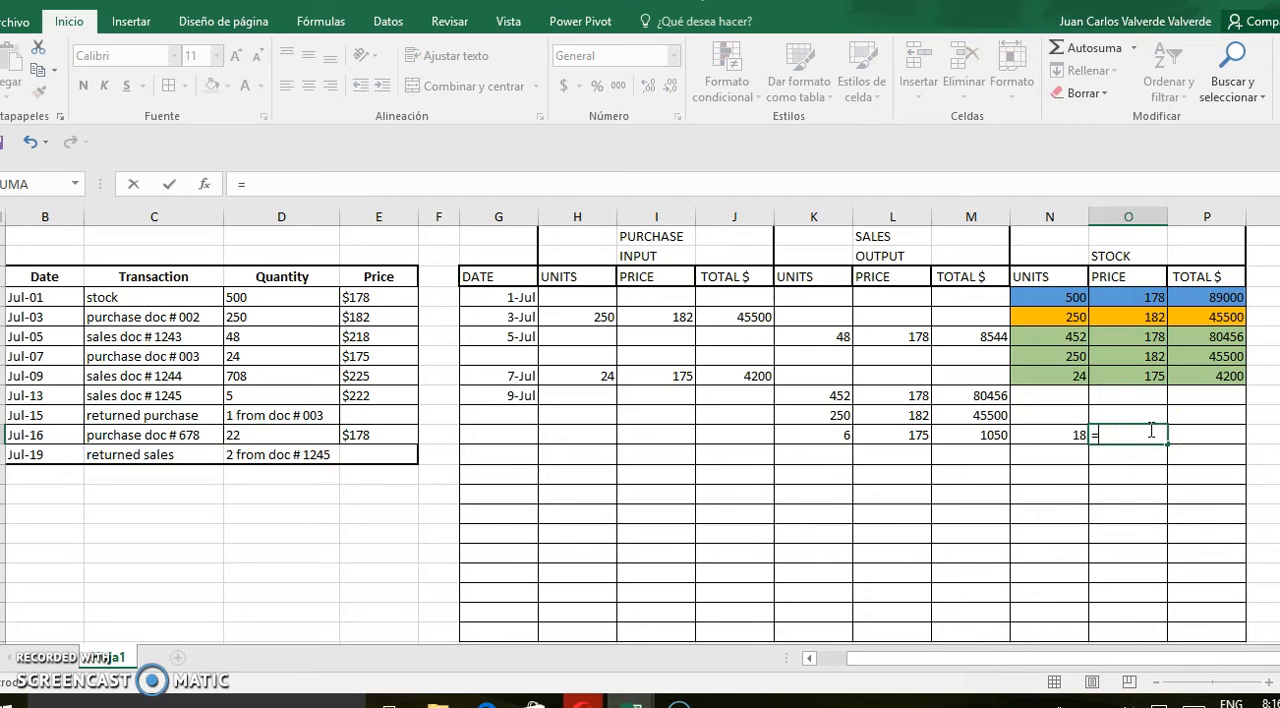
key(Escape)
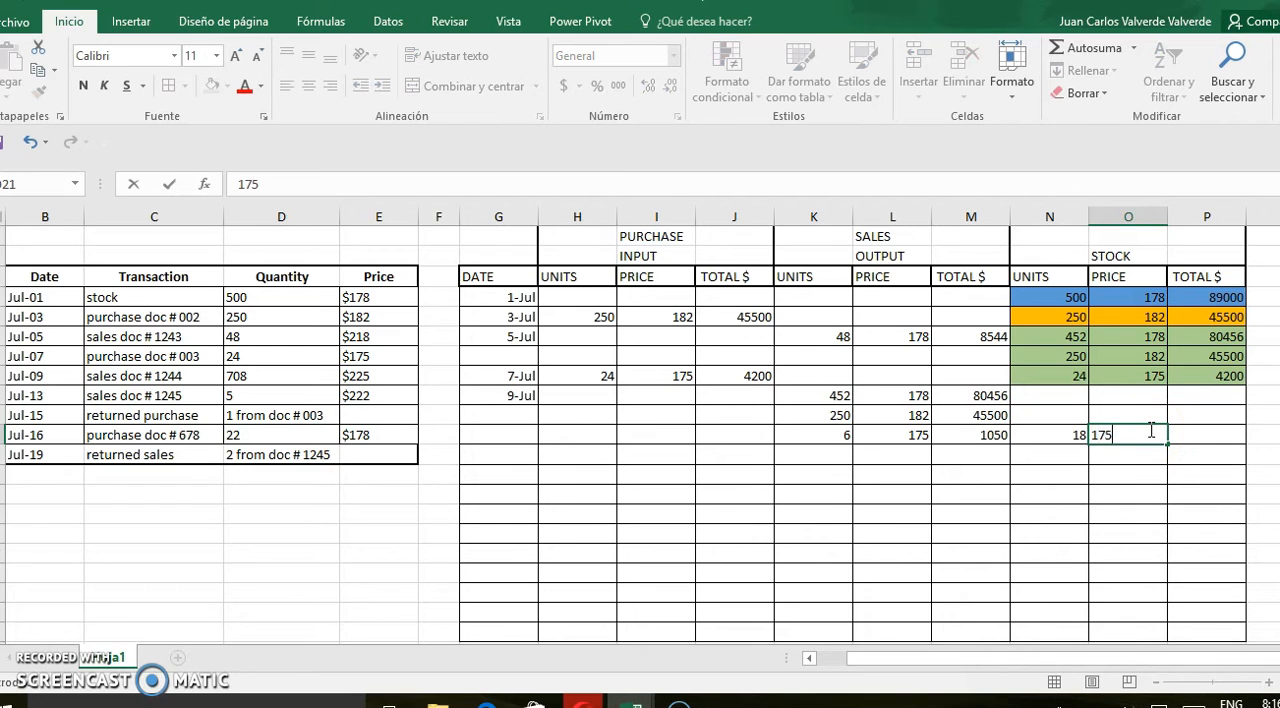
click(1206, 436)
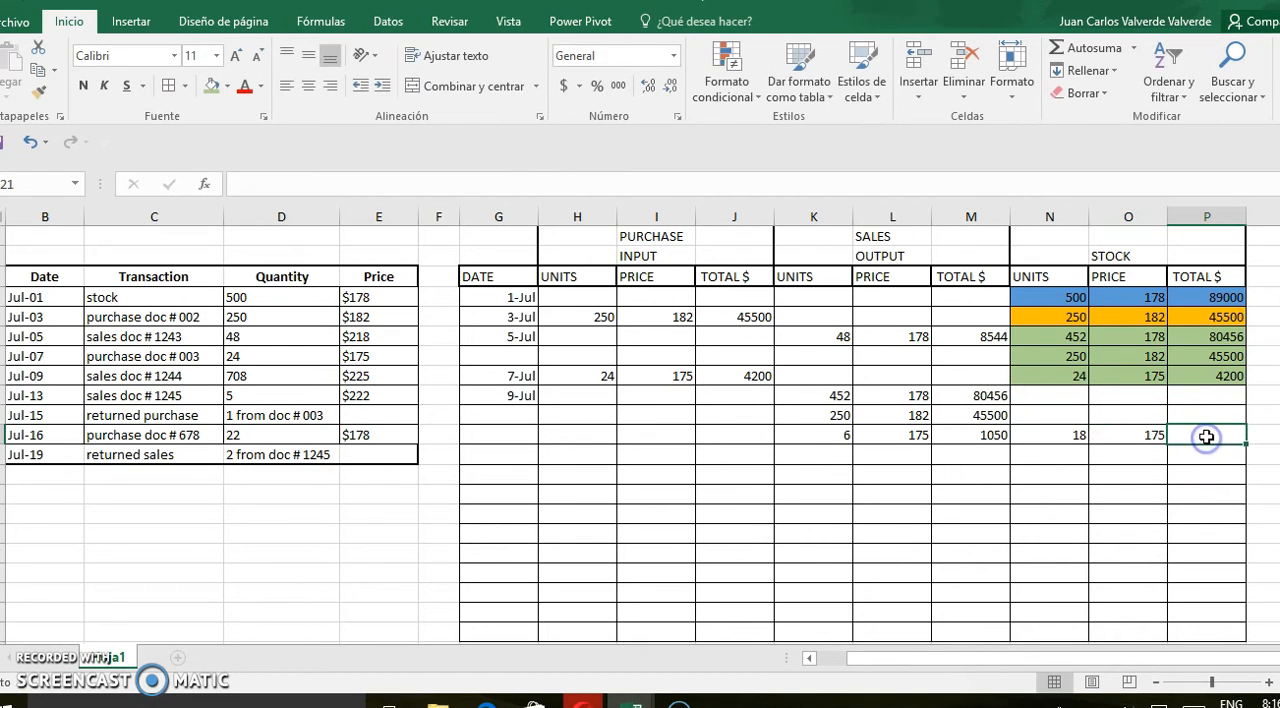
click(1069, 437)
click(1148, 435)
key(Return)
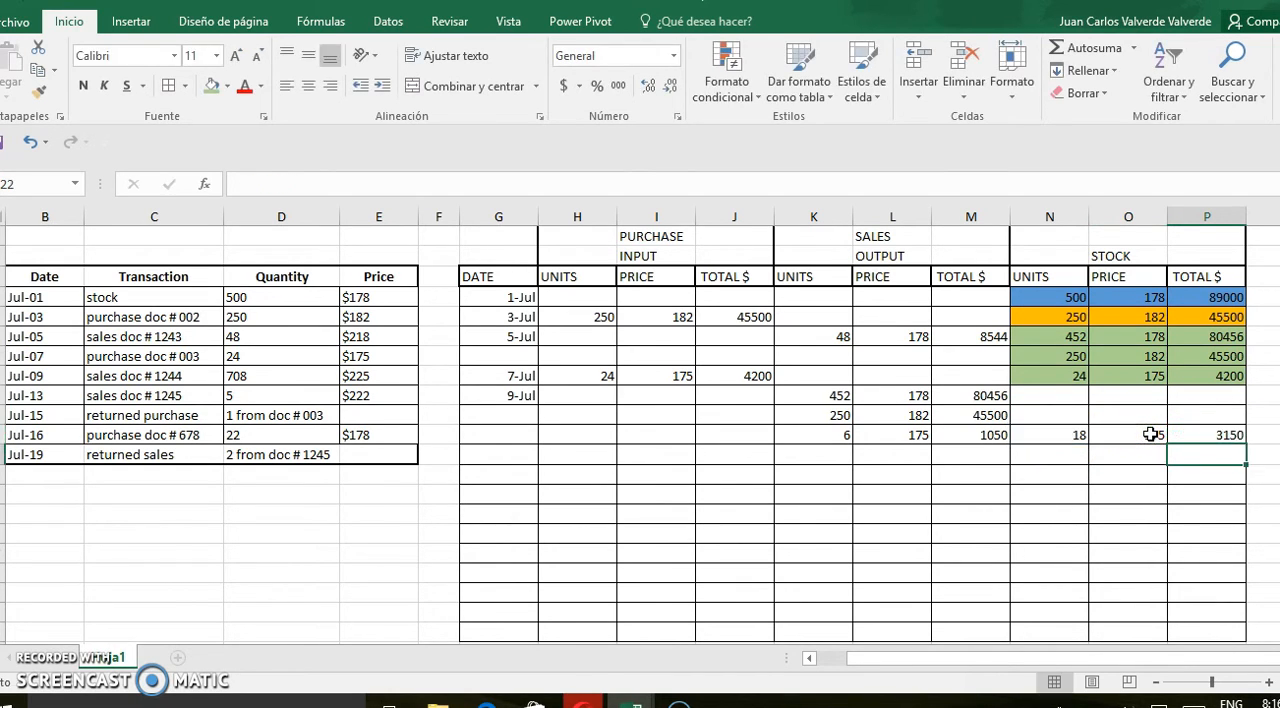
Fill the July 9 stock cells N21 to P21 with yellow
drag(1058, 435, 1246, 435)
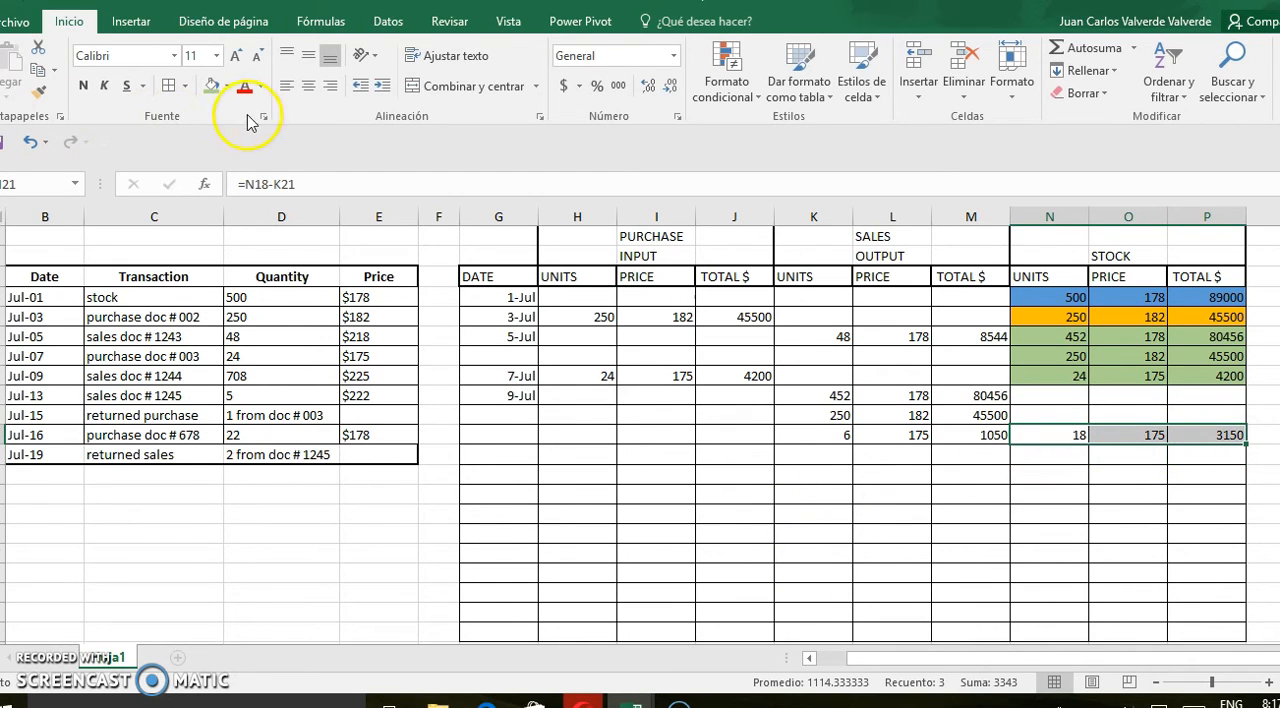
click(229, 87)
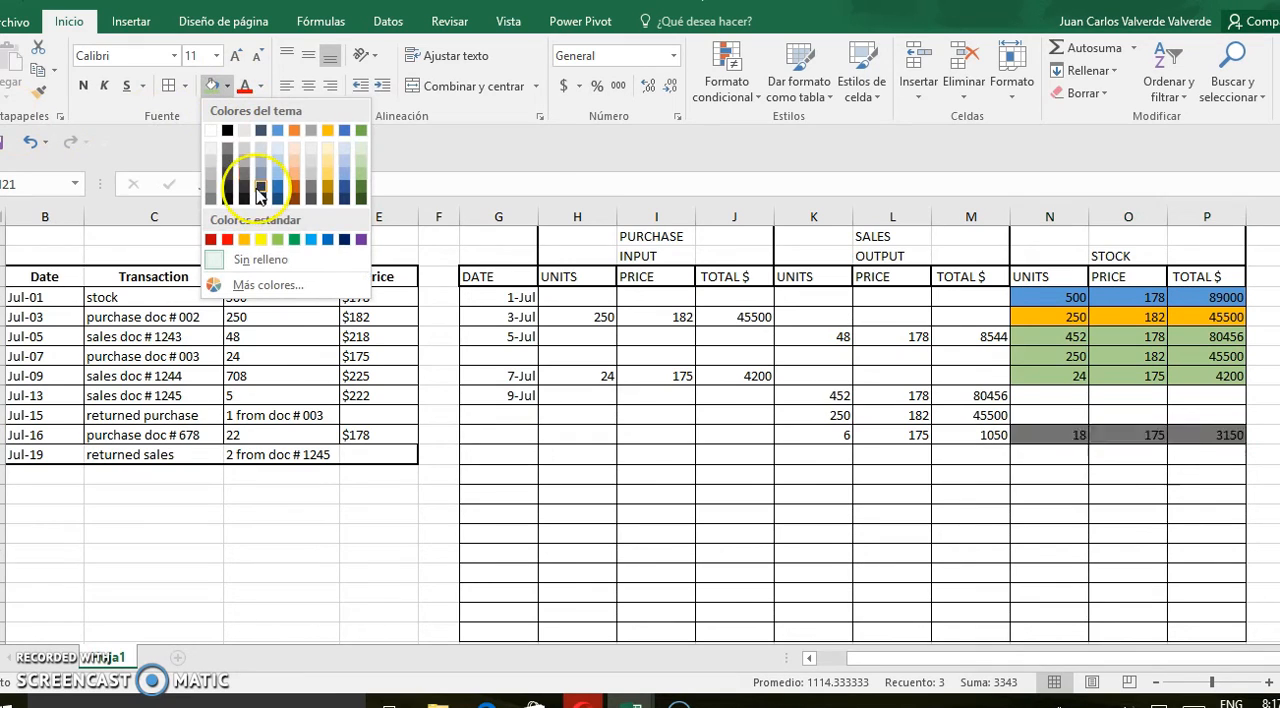
click(260, 239)
click(597, 523)
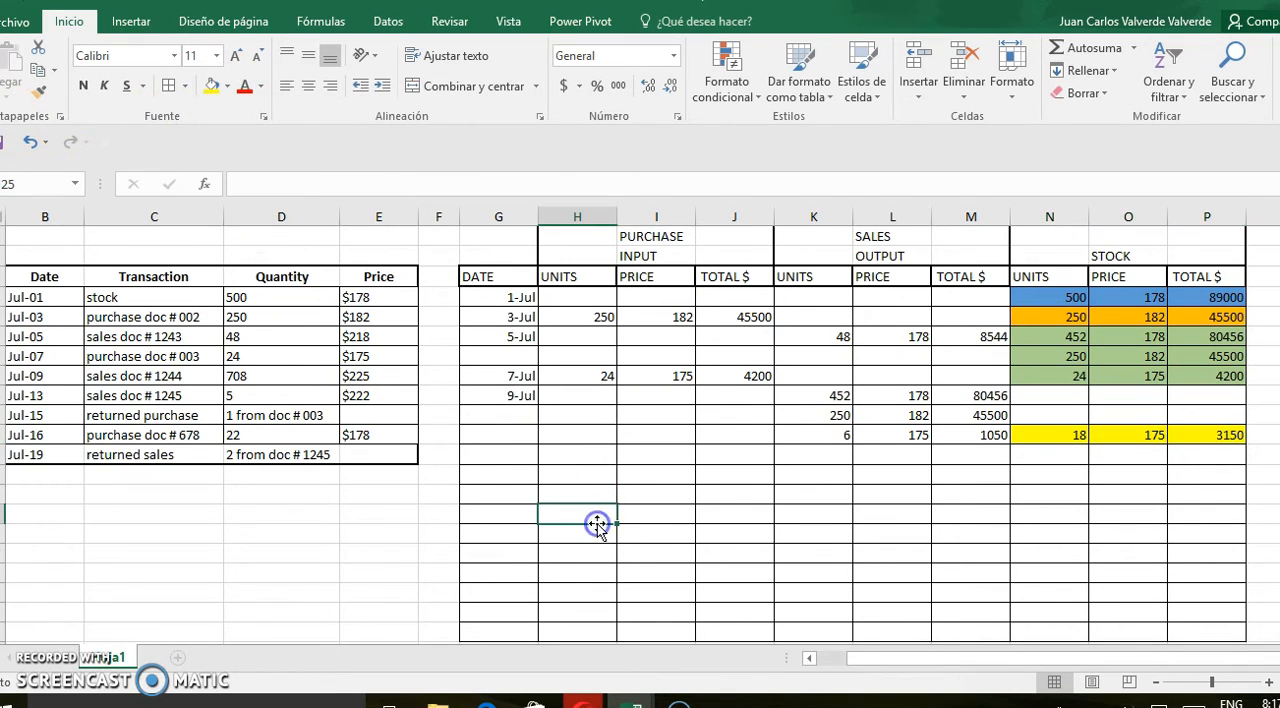
Start the next kardex entry in row 22 with date 13 july and a sales output of 5 units at price 175
click(506, 454)
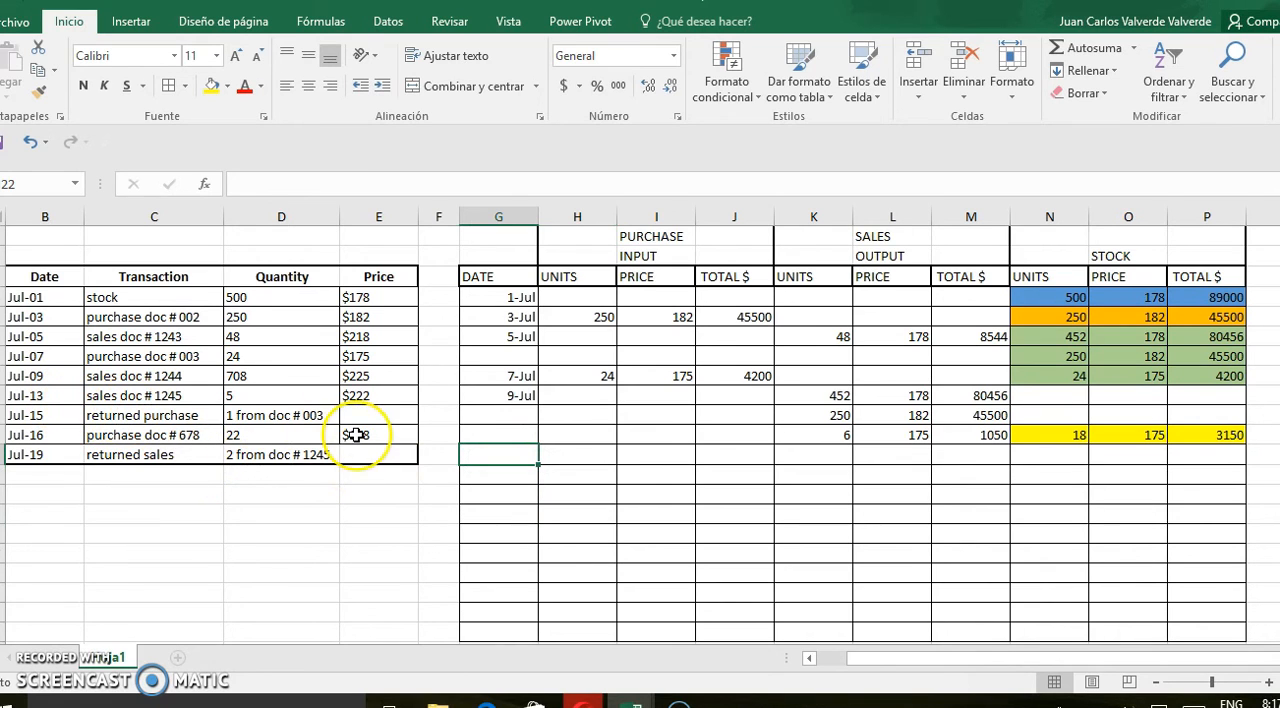
text(13 july)
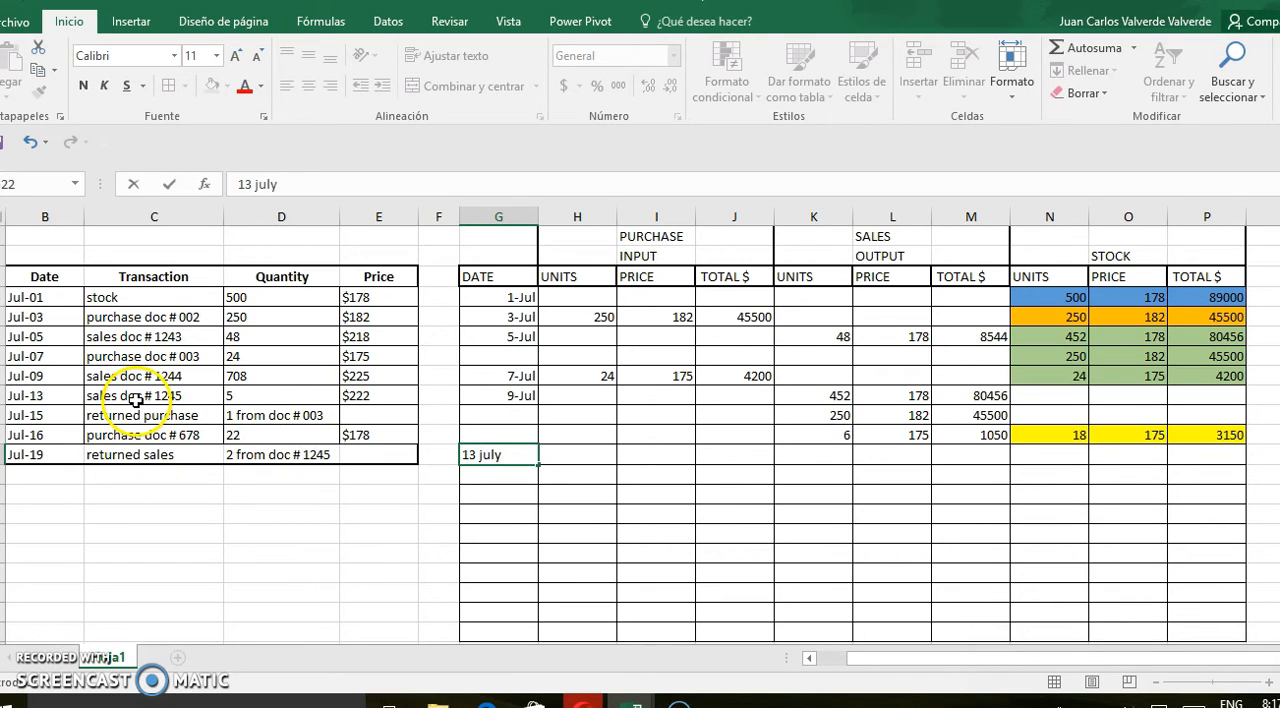
click(813, 458)
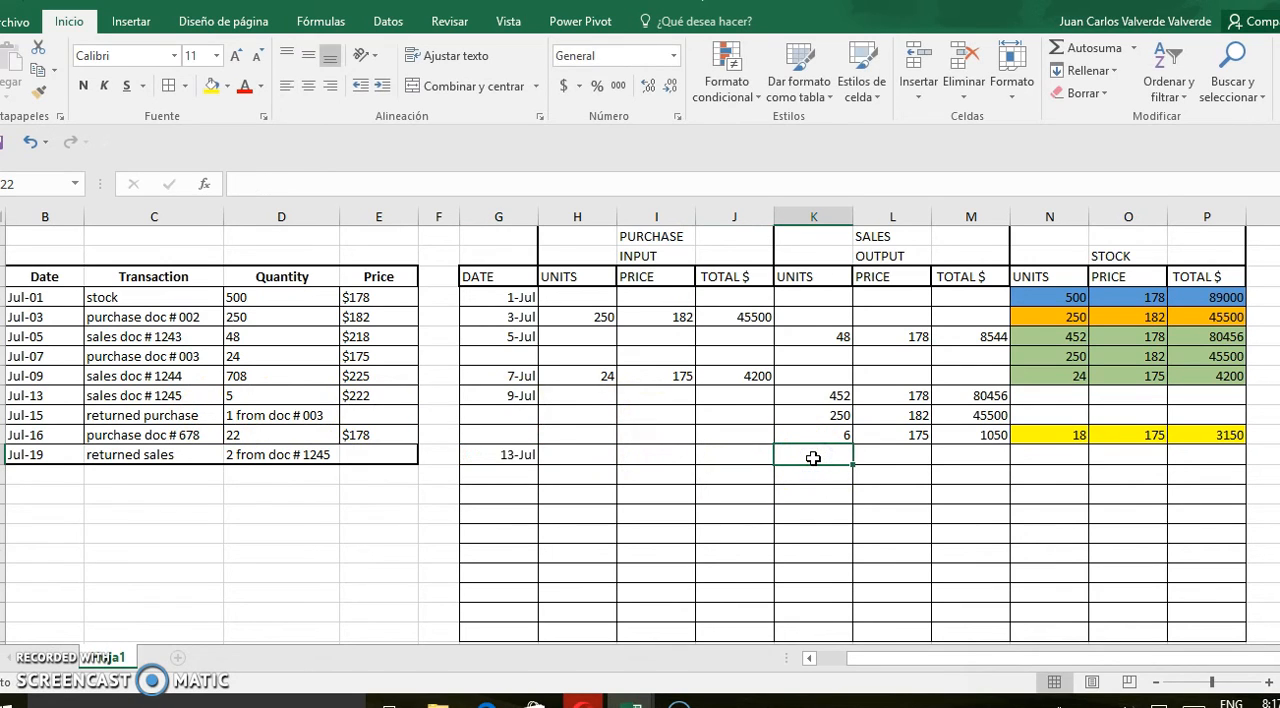
text(5)
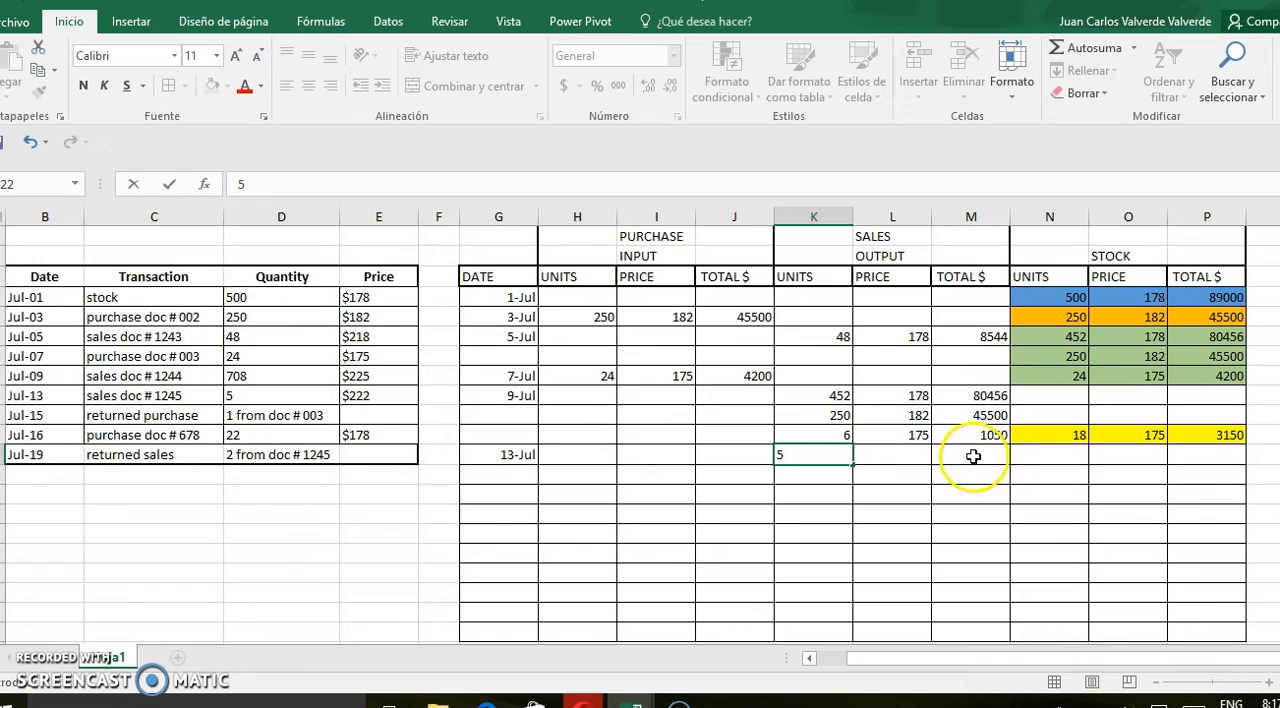
click(918, 460)
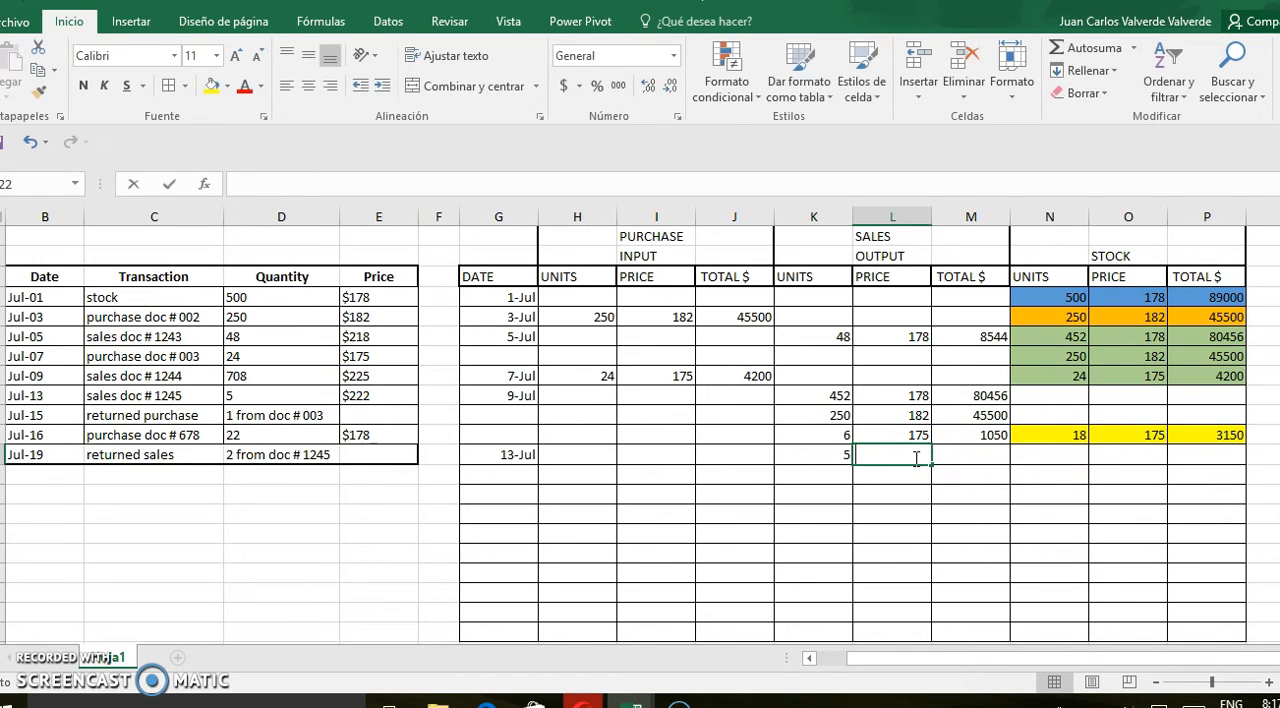
text(175)
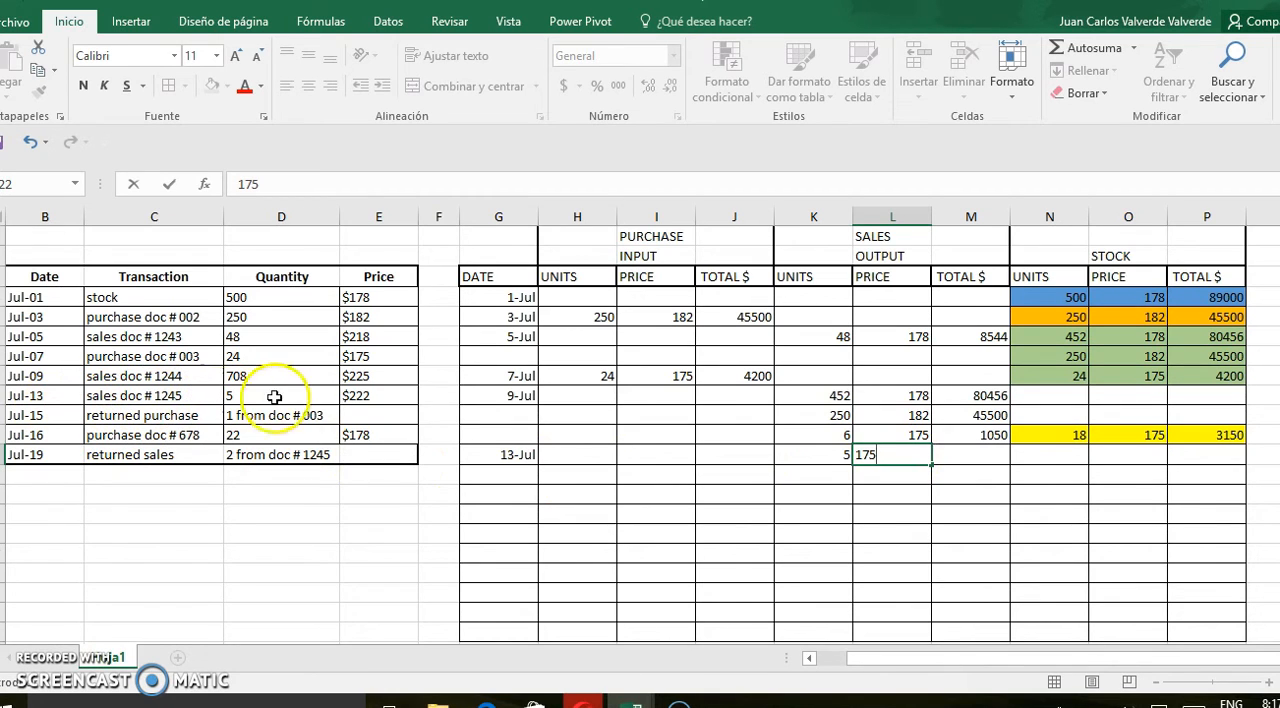
click(358, 398)
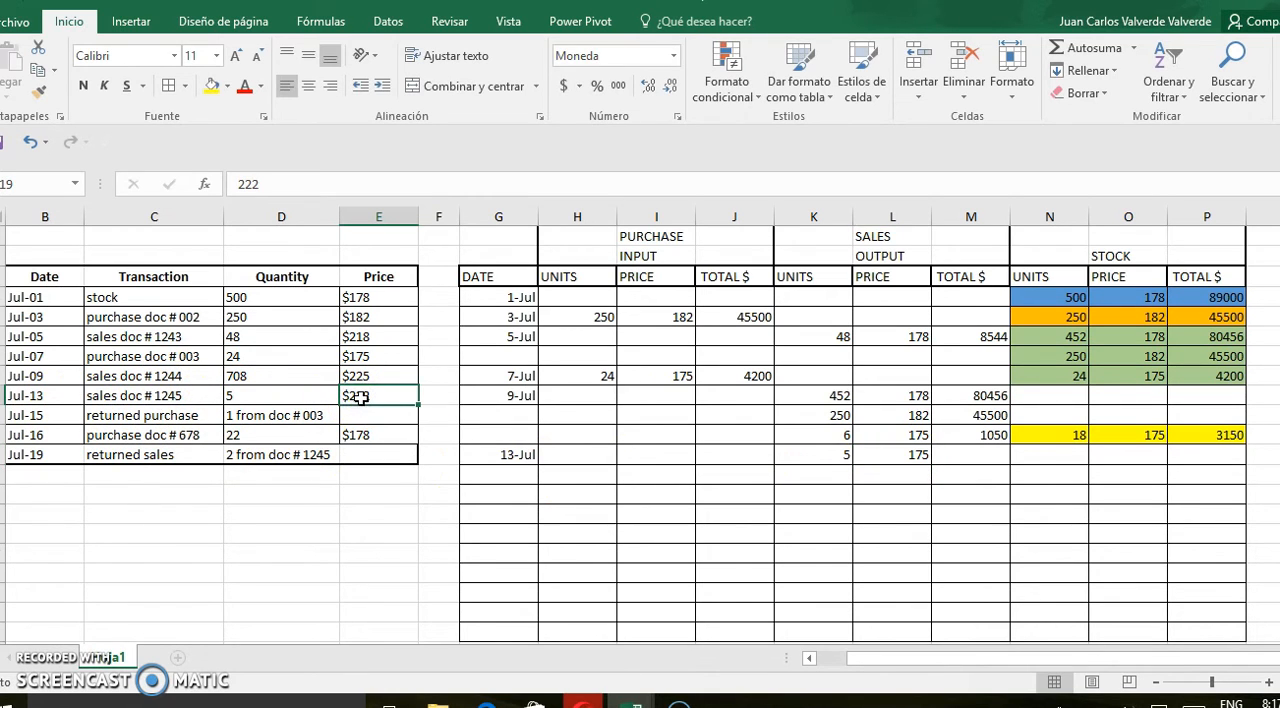
click(1153, 438)
key(Escape)
Calculate the July 13 sales total in M22 as units times price, =K22*L22
click(988, 459)
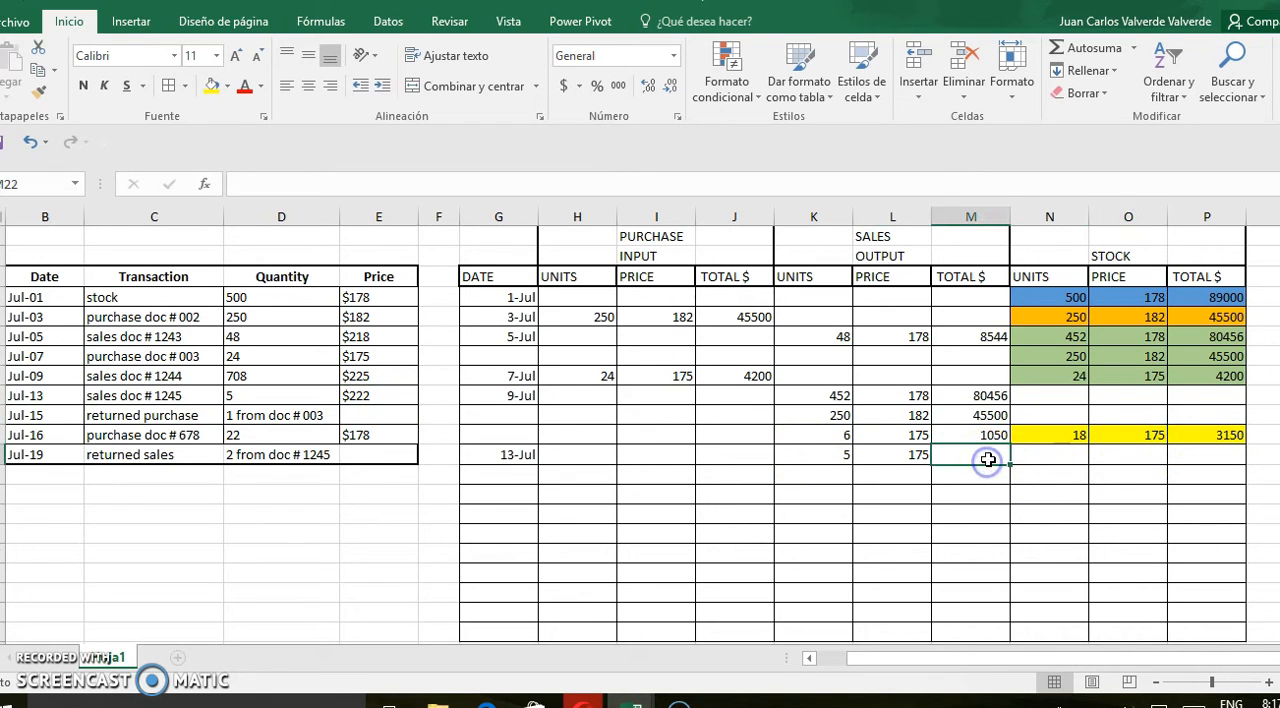
text(=)
click(836, 458)
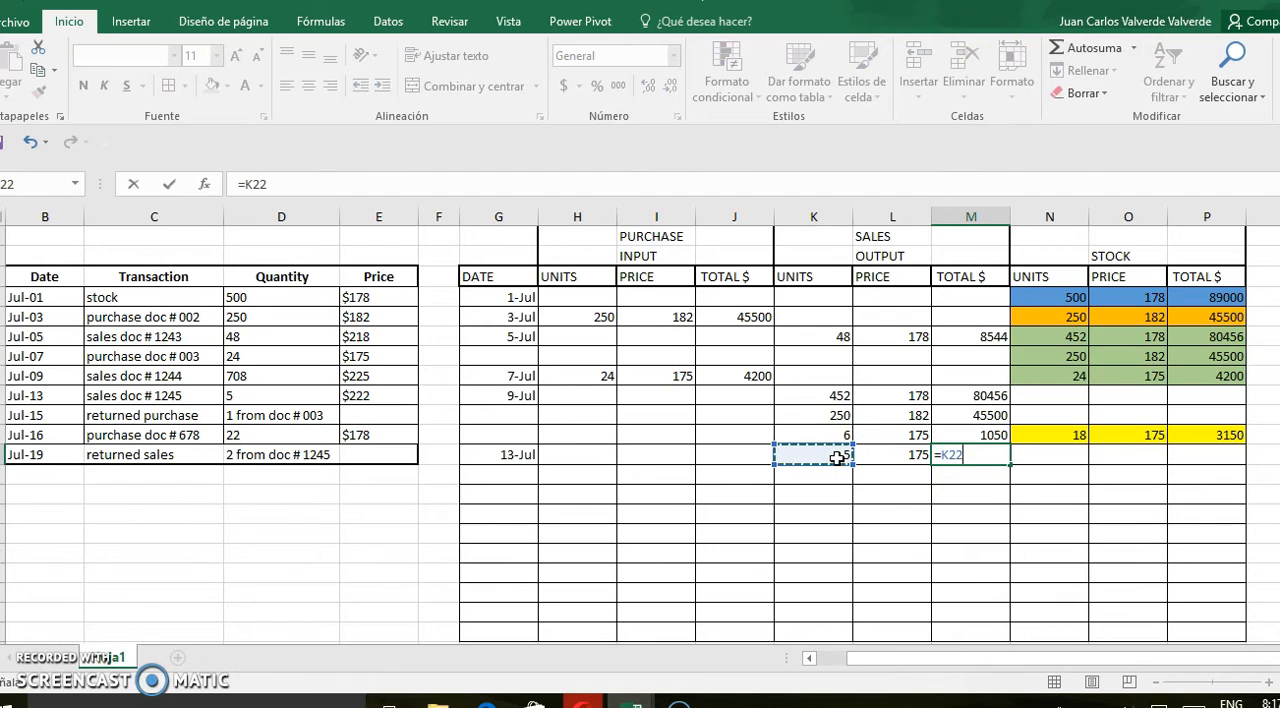
click(902, 458)
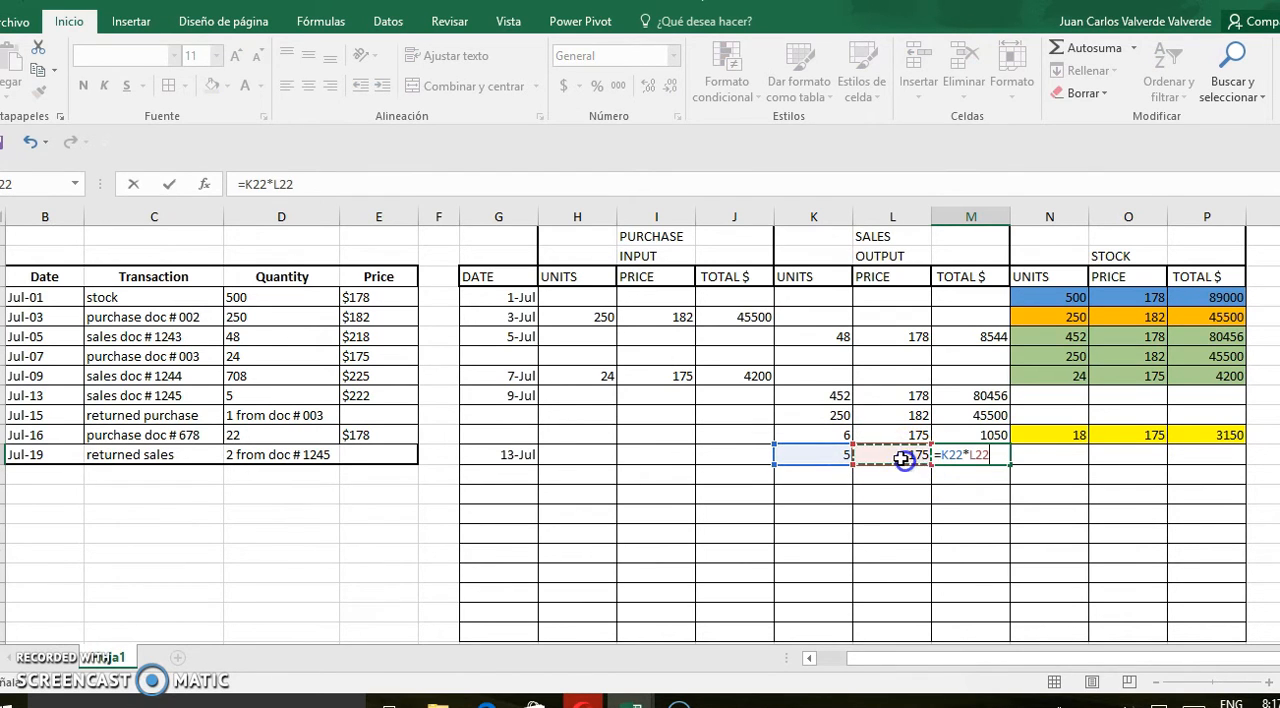
key(Return)
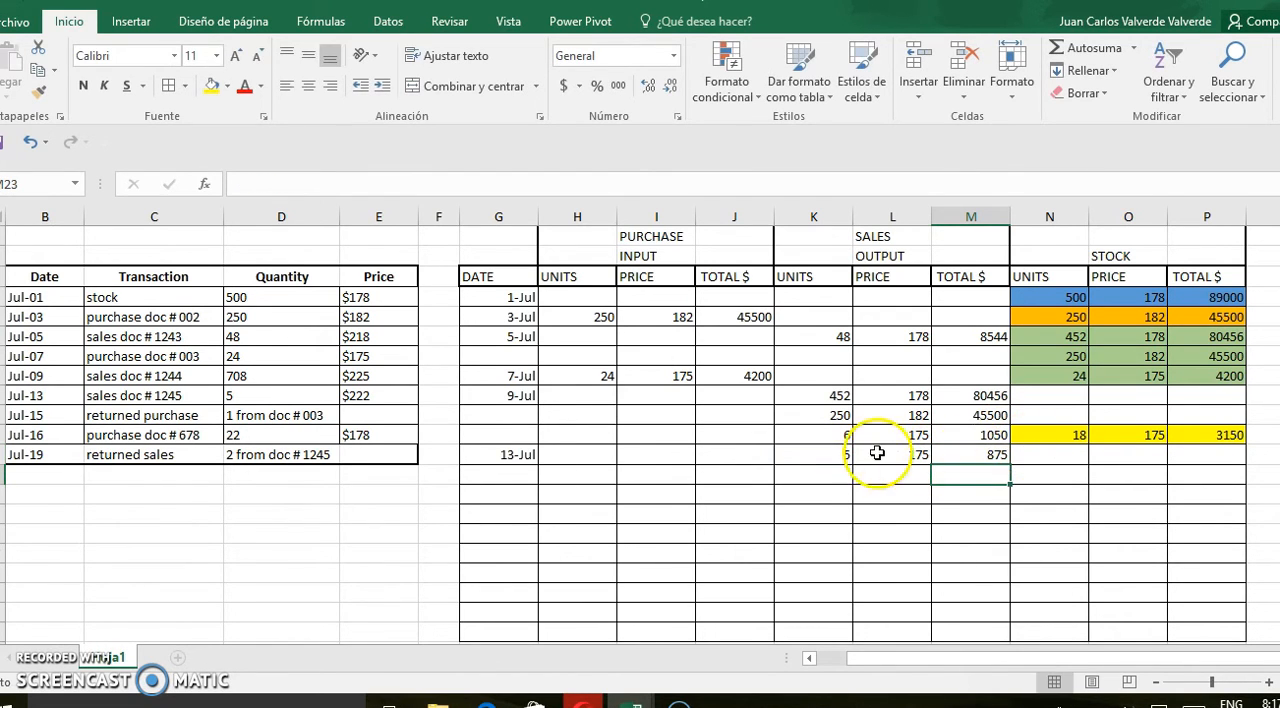
drag(841, 453, 955, 459)
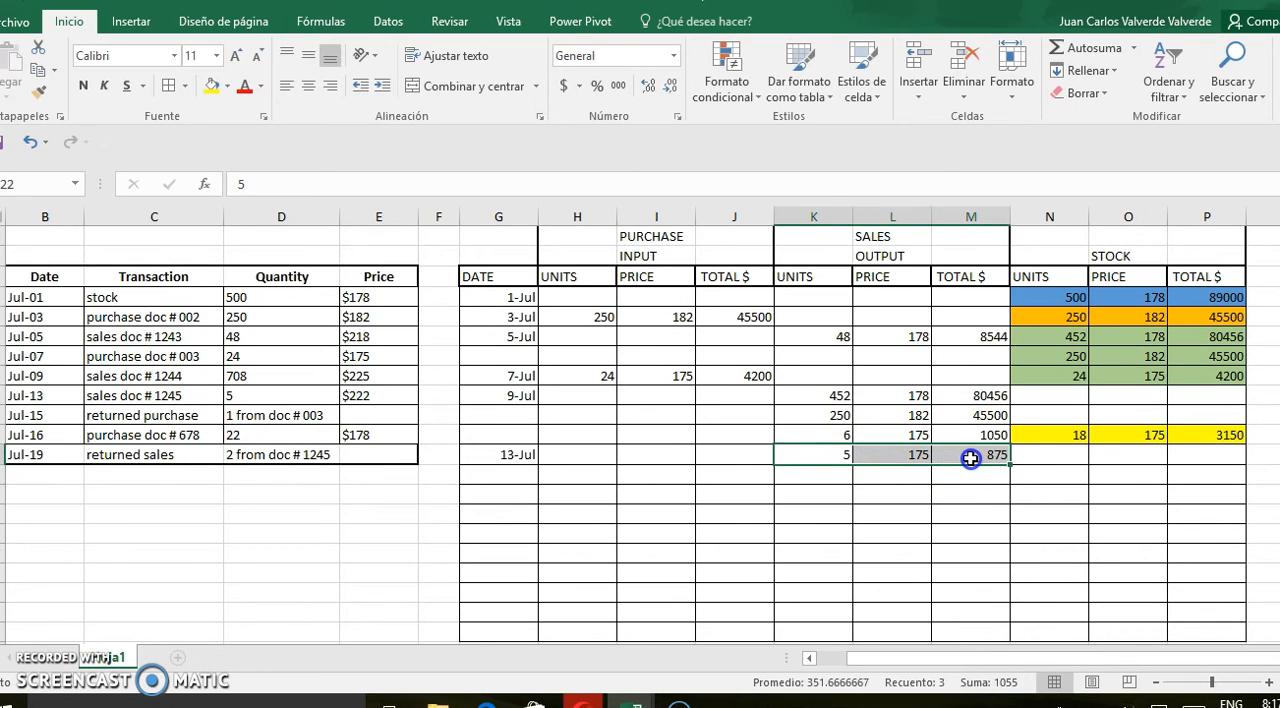
Calculate the July 13 stock units in N22 by subtracting the units sold from the previous stock, =N21-K22
click(1066, 452)
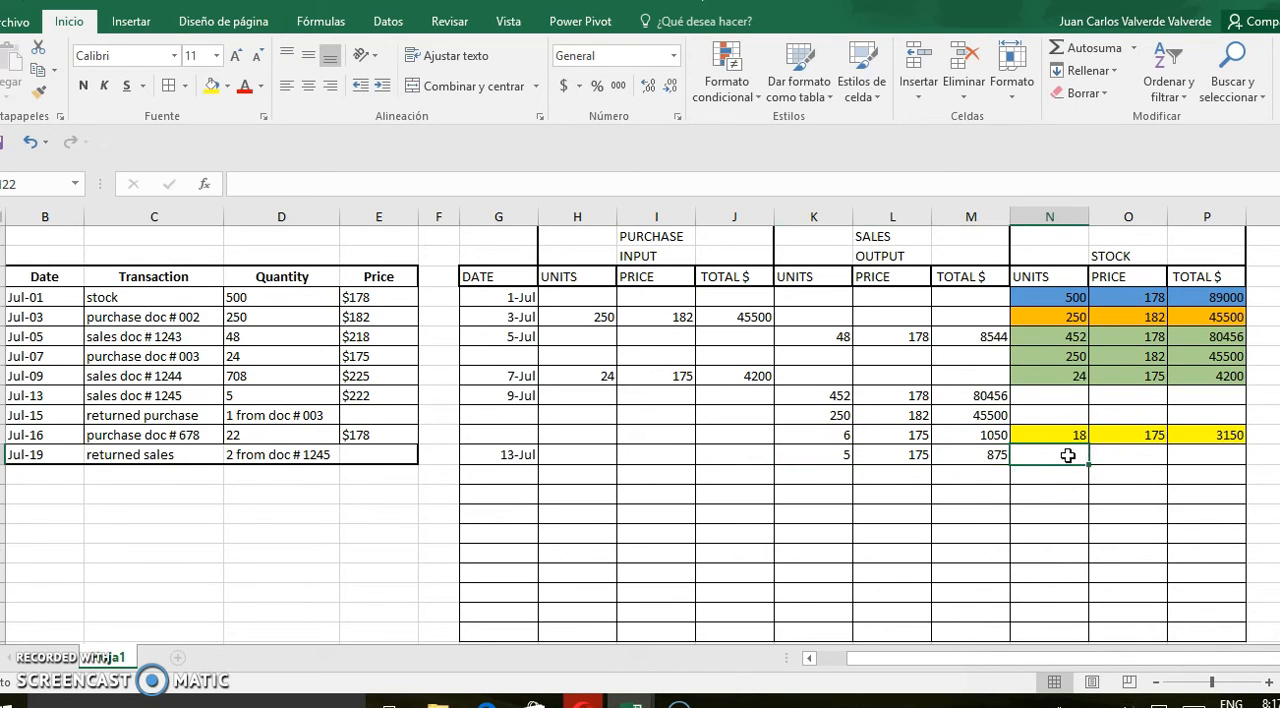
click(1066, 436)
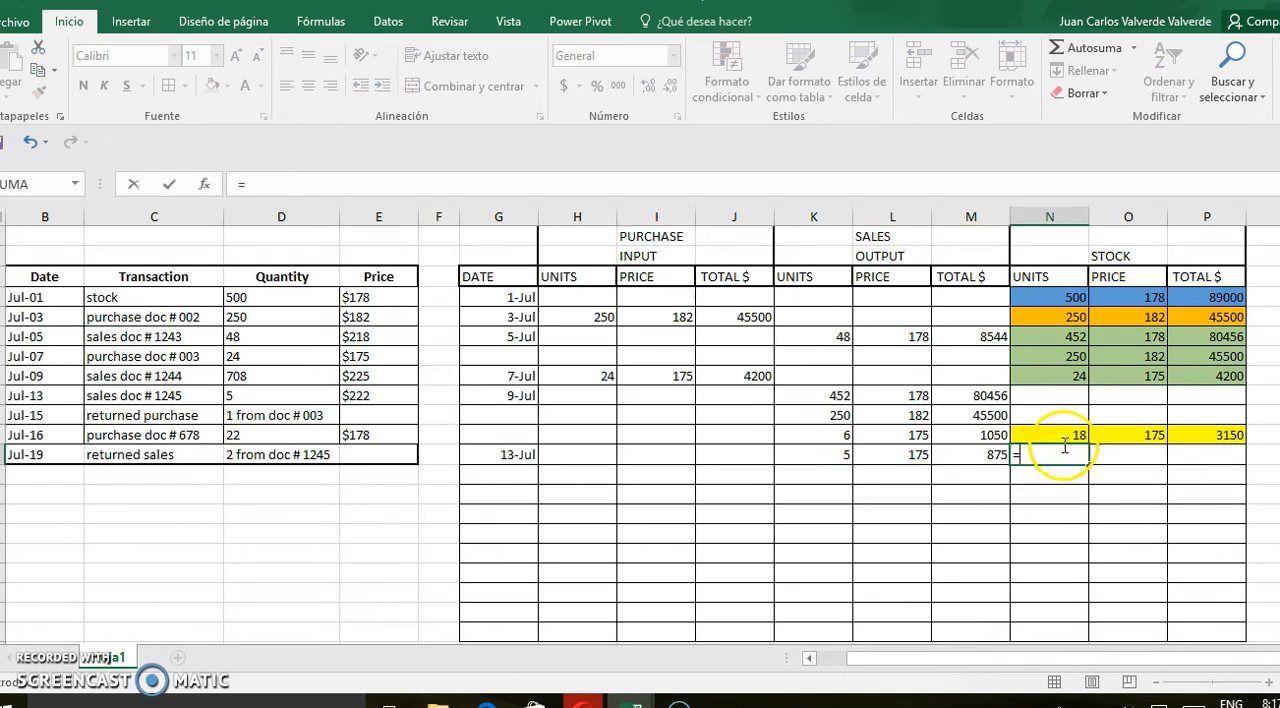
text(-)
click(834, 456)
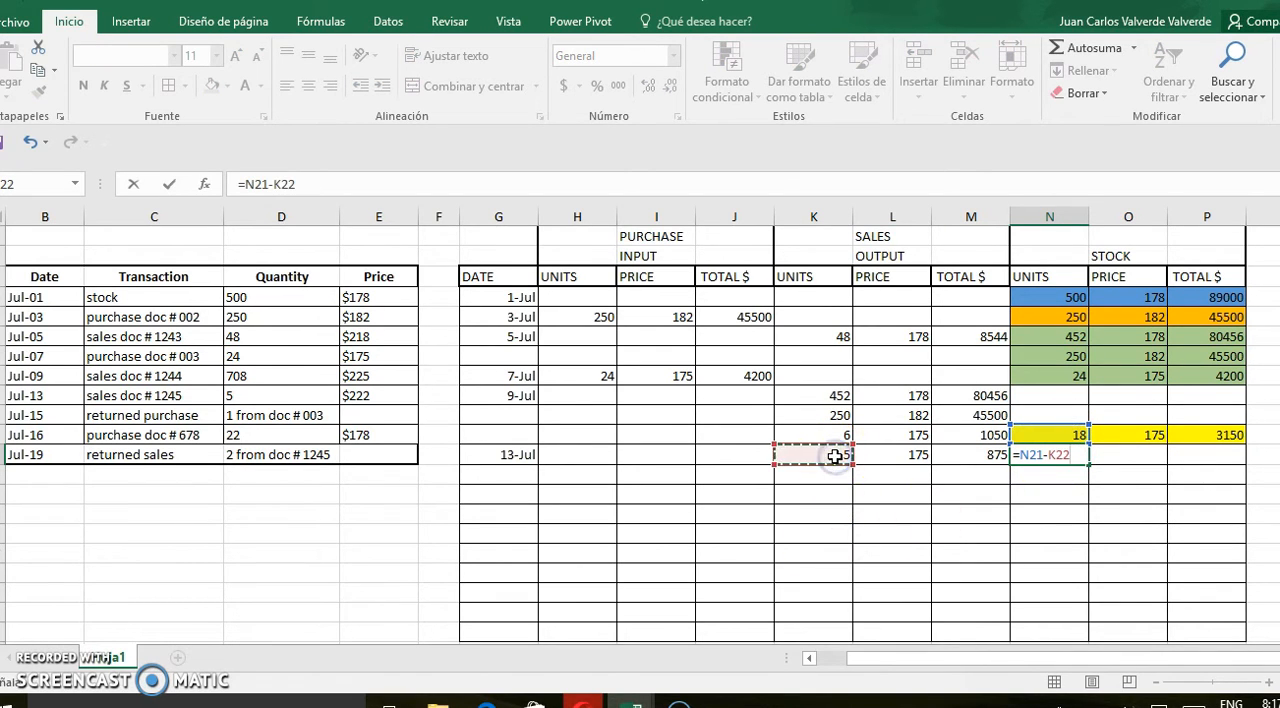
key(Return)
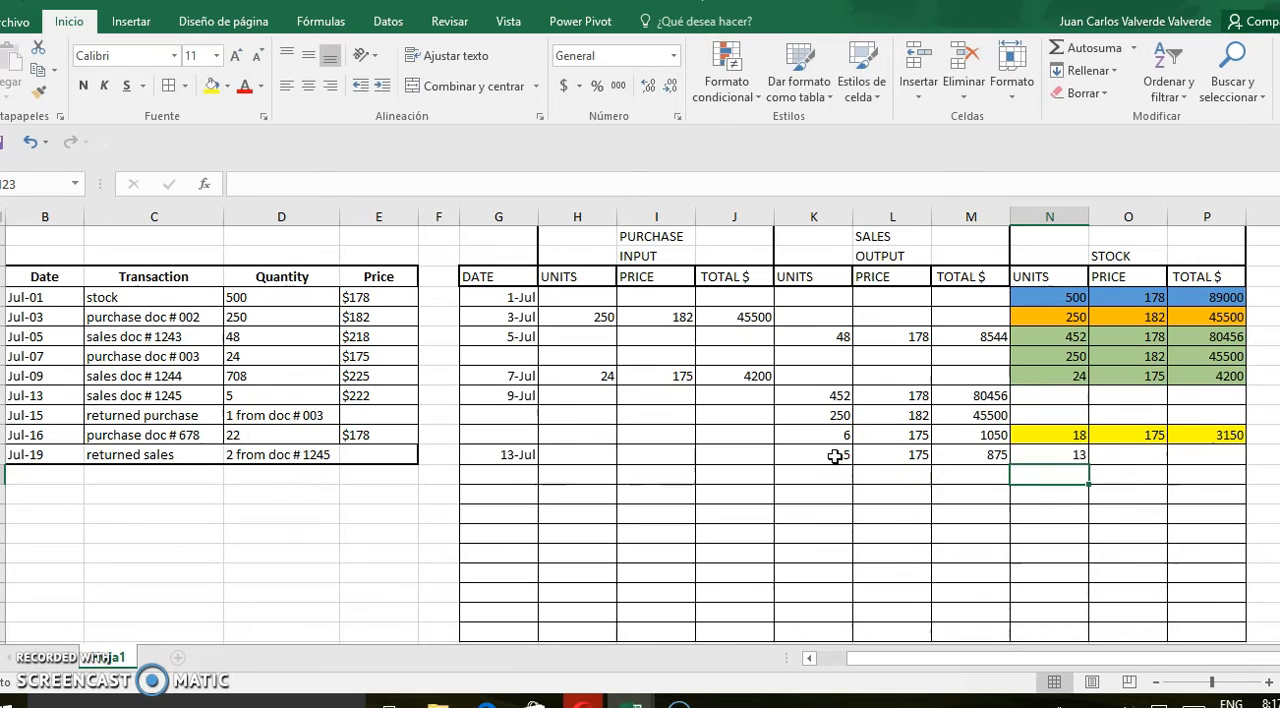
Enter price 175 in O22 and calculate the July 13 stock total in P22 as units times price
click(1125, 459)
text(1)
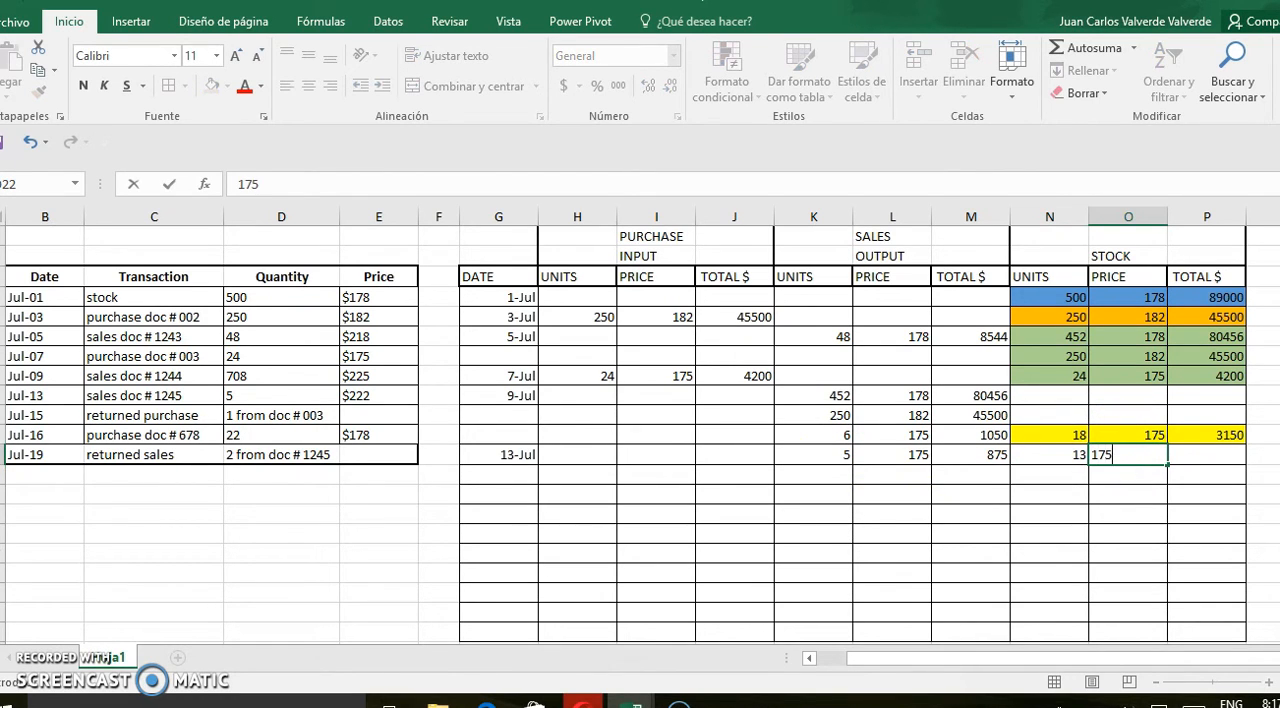
text(75)
click(1229, 450)
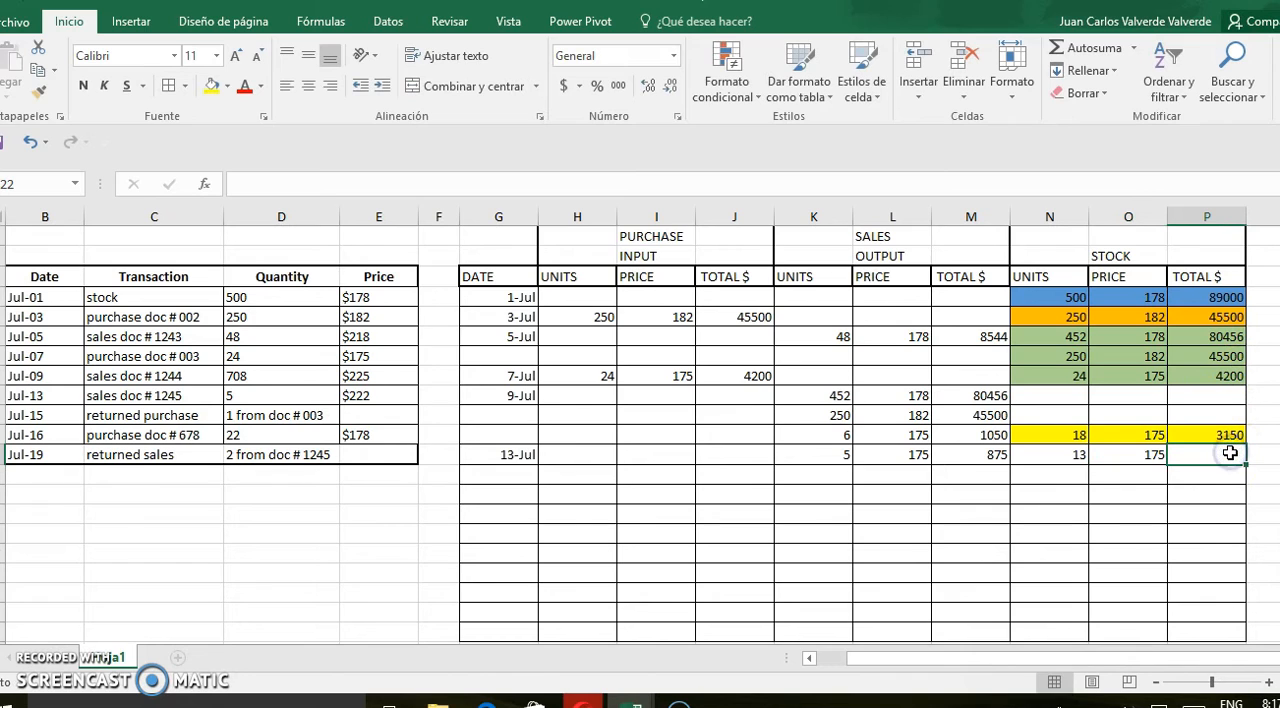
text(=)
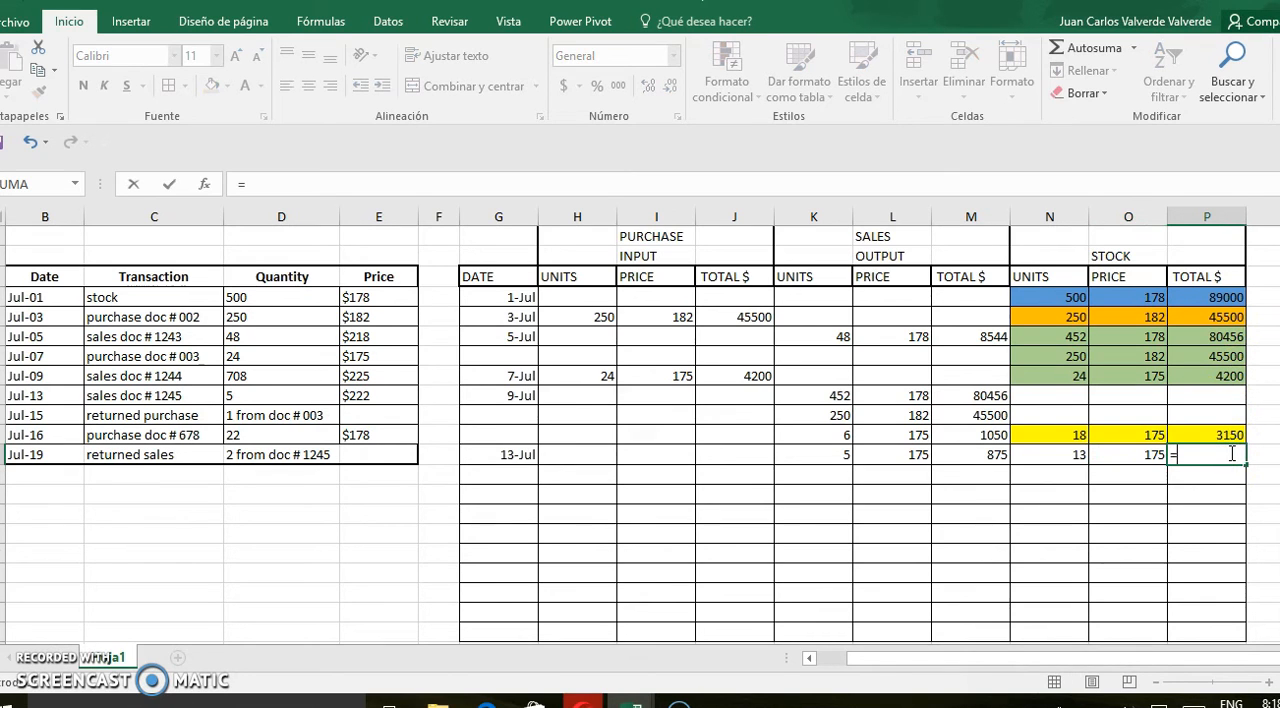
click(1077, 459)
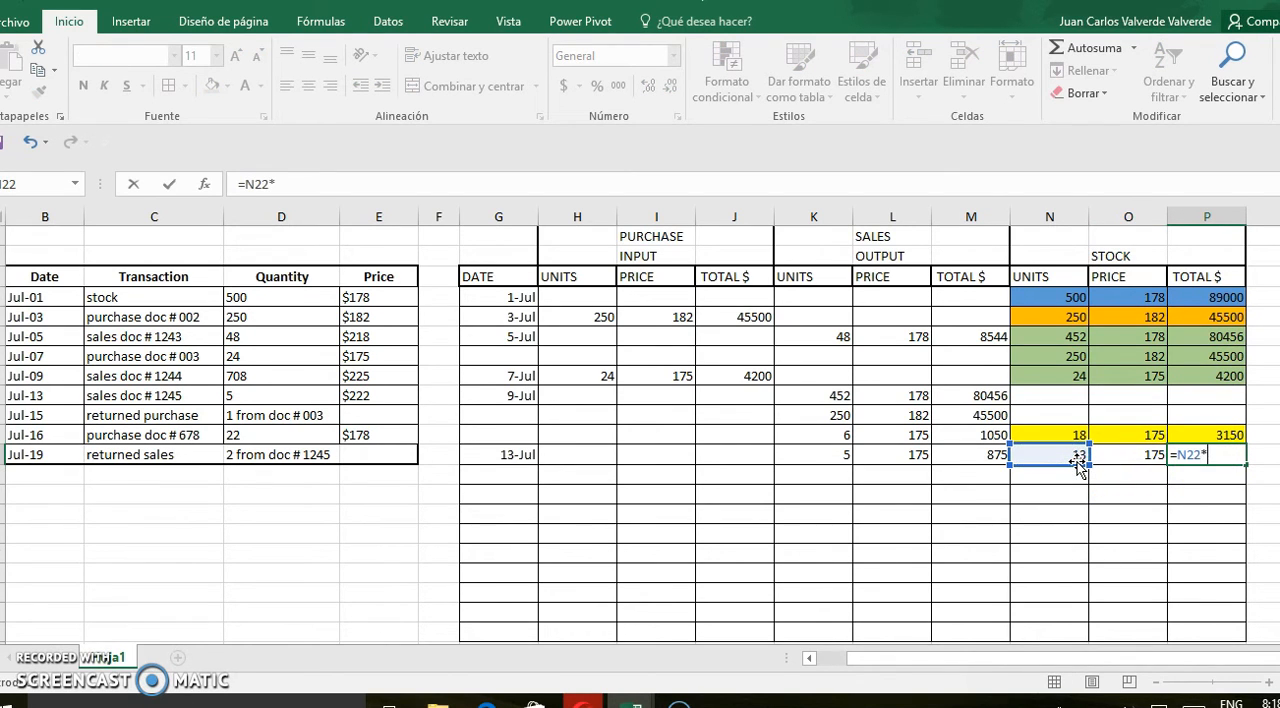
text(*)
click(1110, 460)
key(Return)
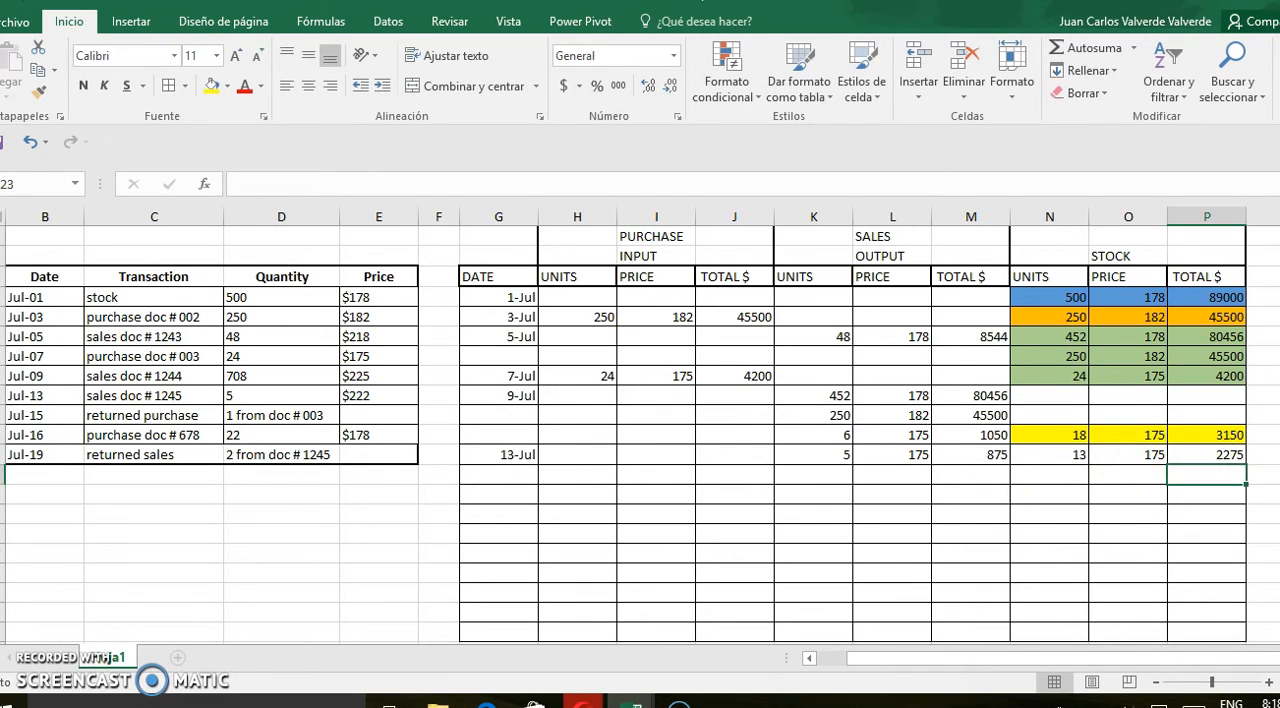
Fill the July 13 stock cells N22:P22 with light orange
scroll(1131, 443, down, 1)
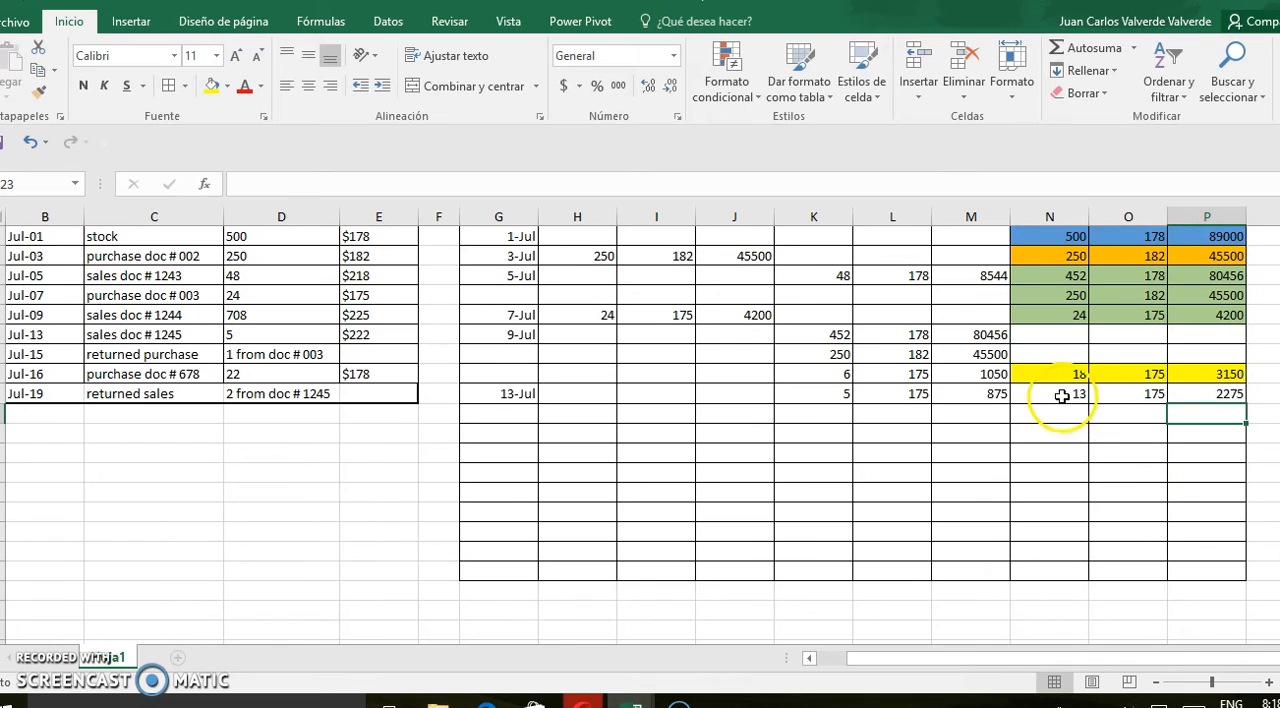
click(1063, 394)
drag(1103, 397, 1189, 400)
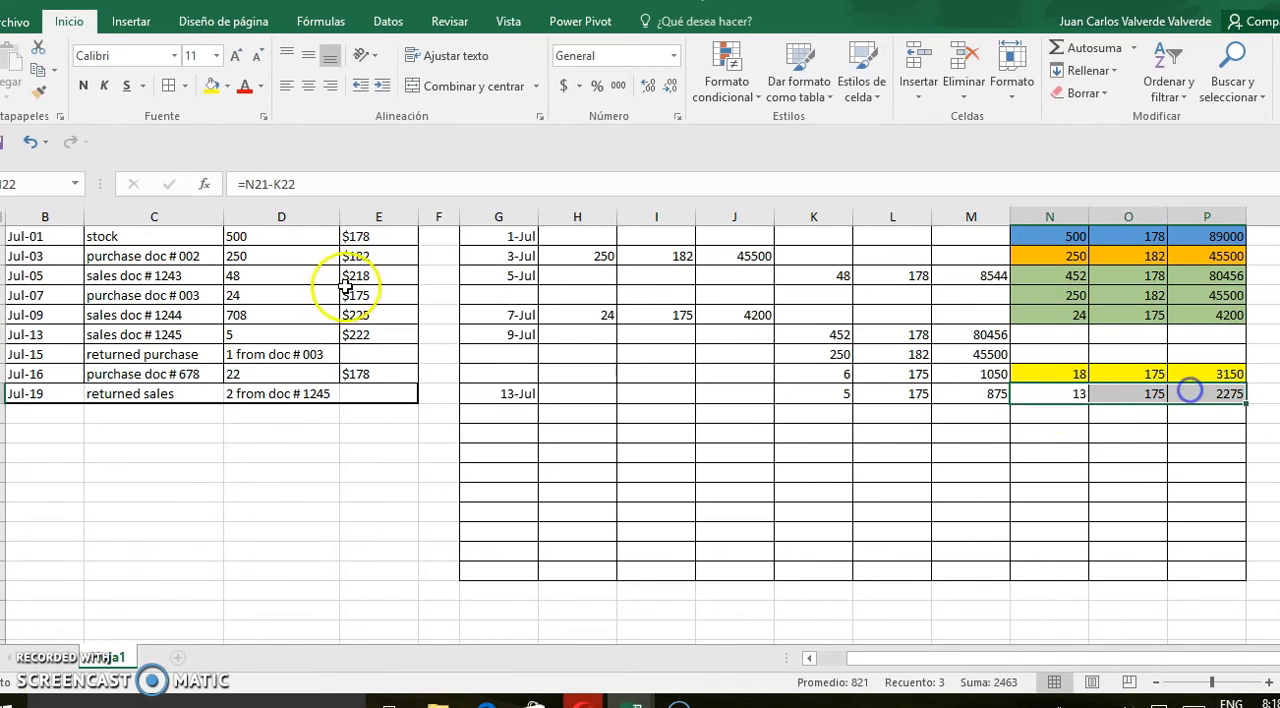
click(227, 87)
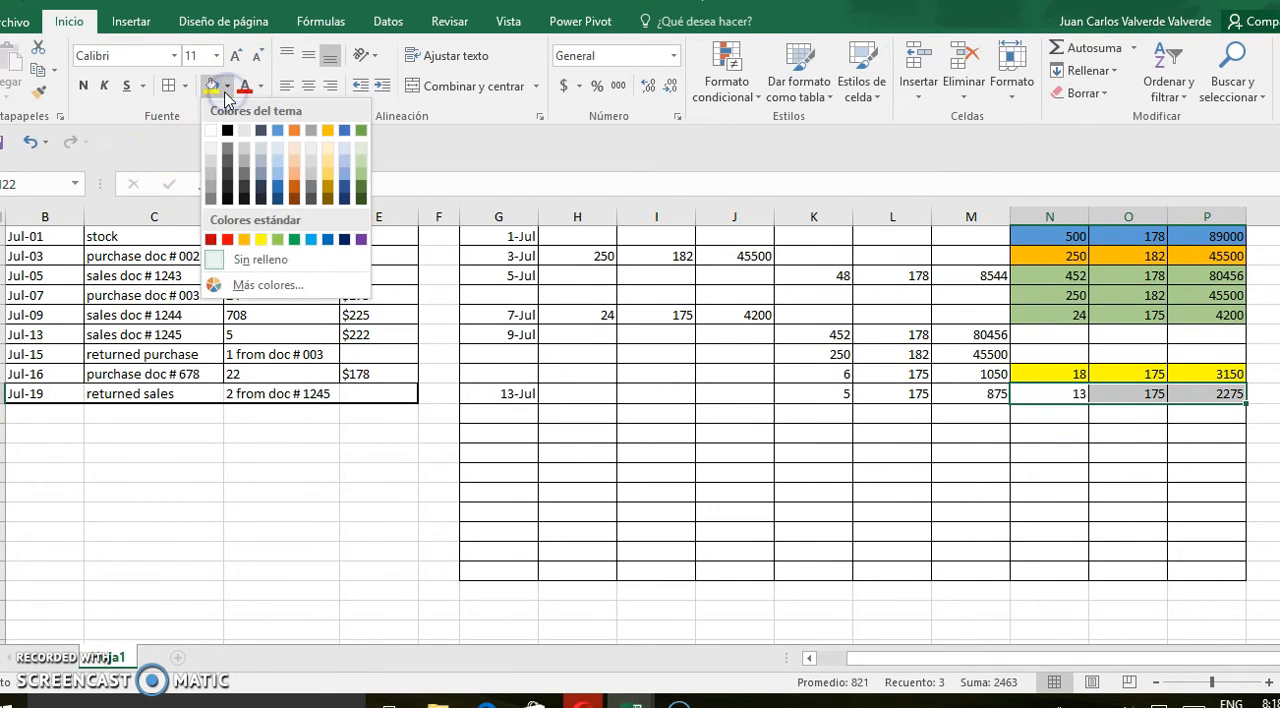
click(295, 148)
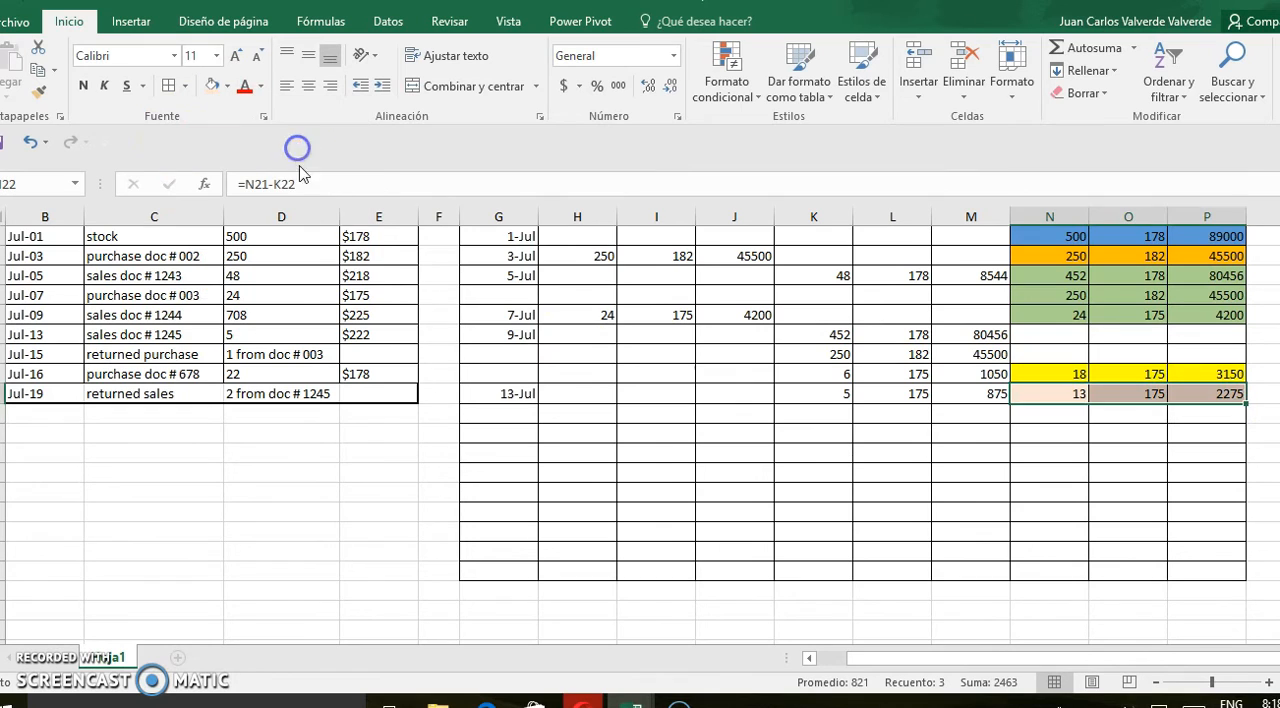
click(635, 455)
Record the returned purchase in row 23 of the sales output: 1 unit, price 175, total 175
click(514, 415)
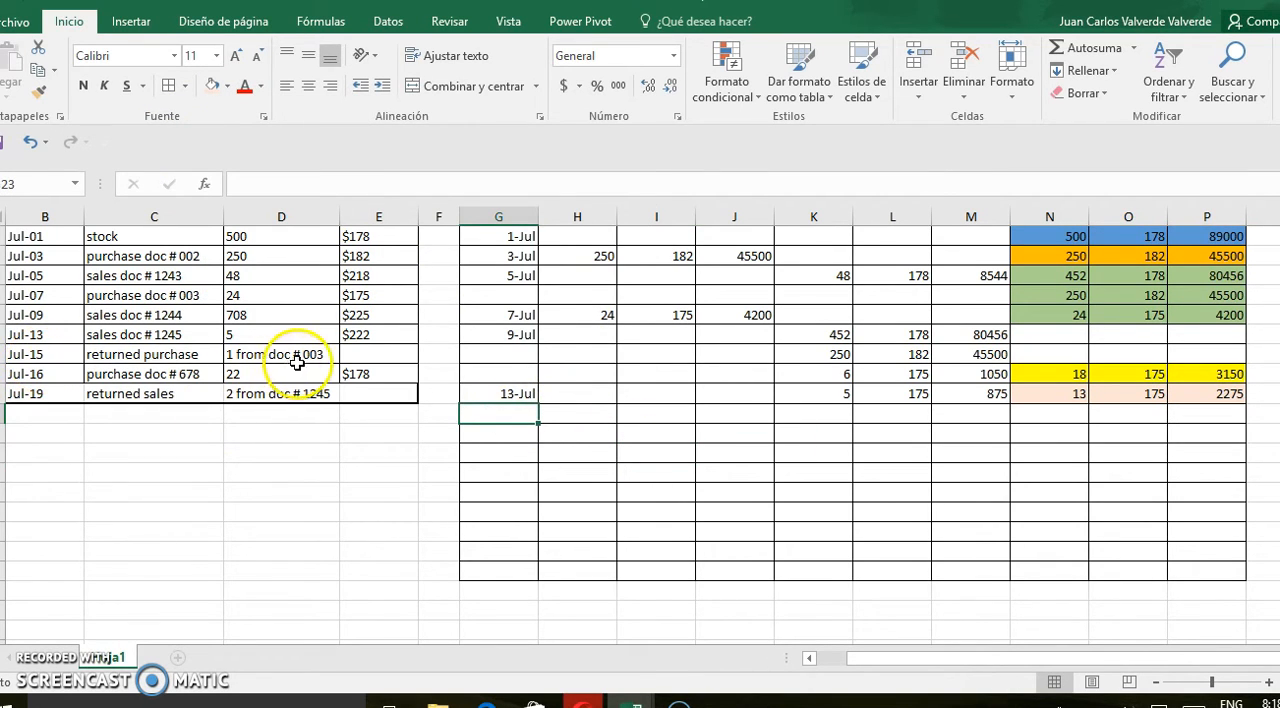
scroll(1250, 440, up, 1)
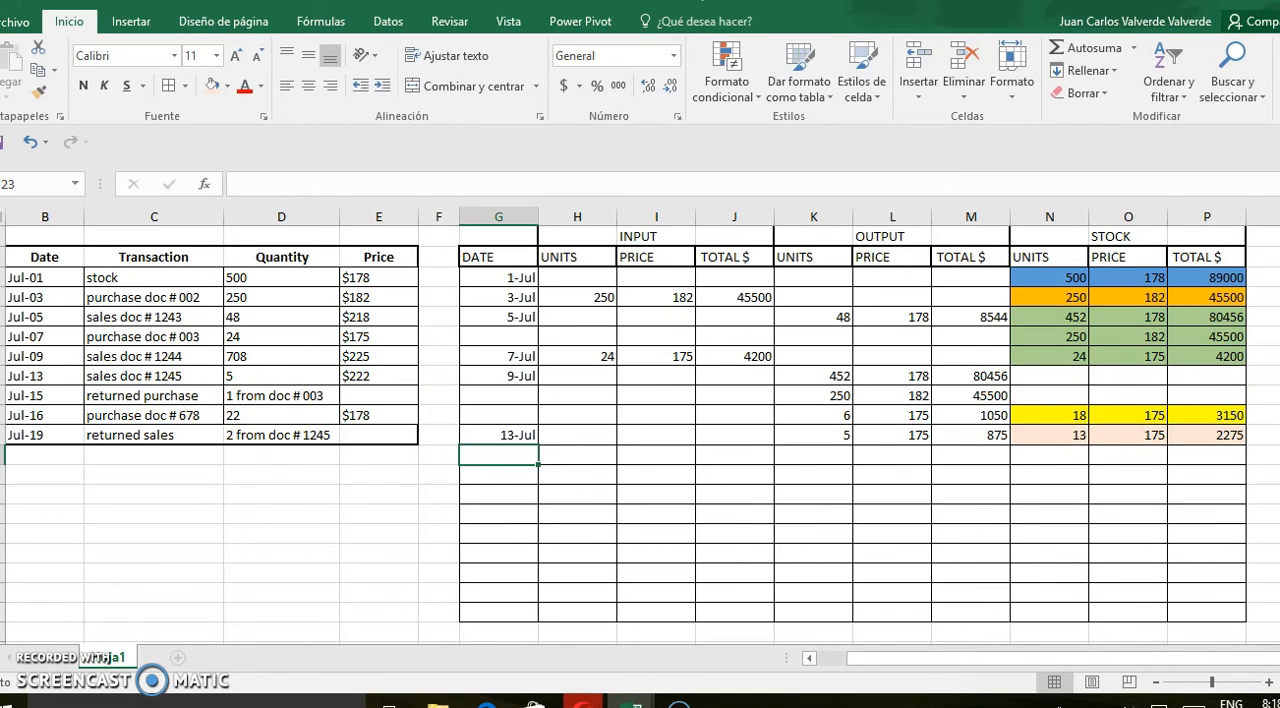
scroll(669, 293, up, 1)
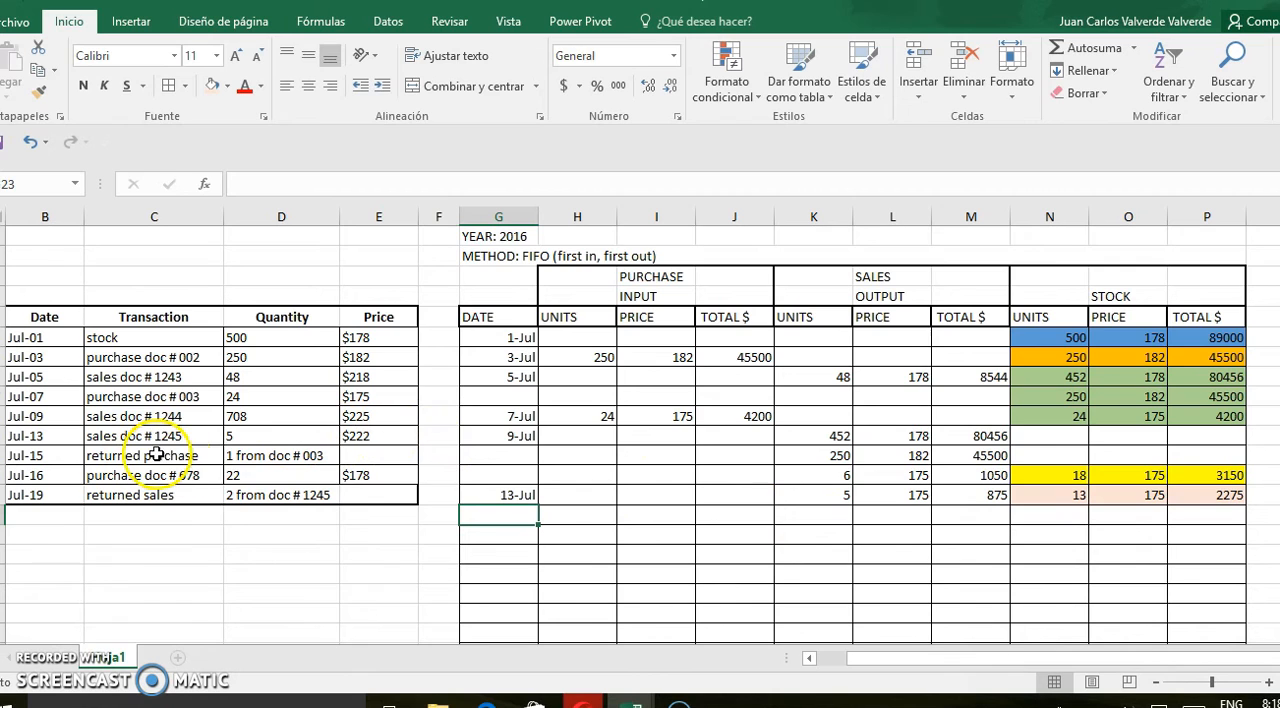
click(821, 519)
text(1)
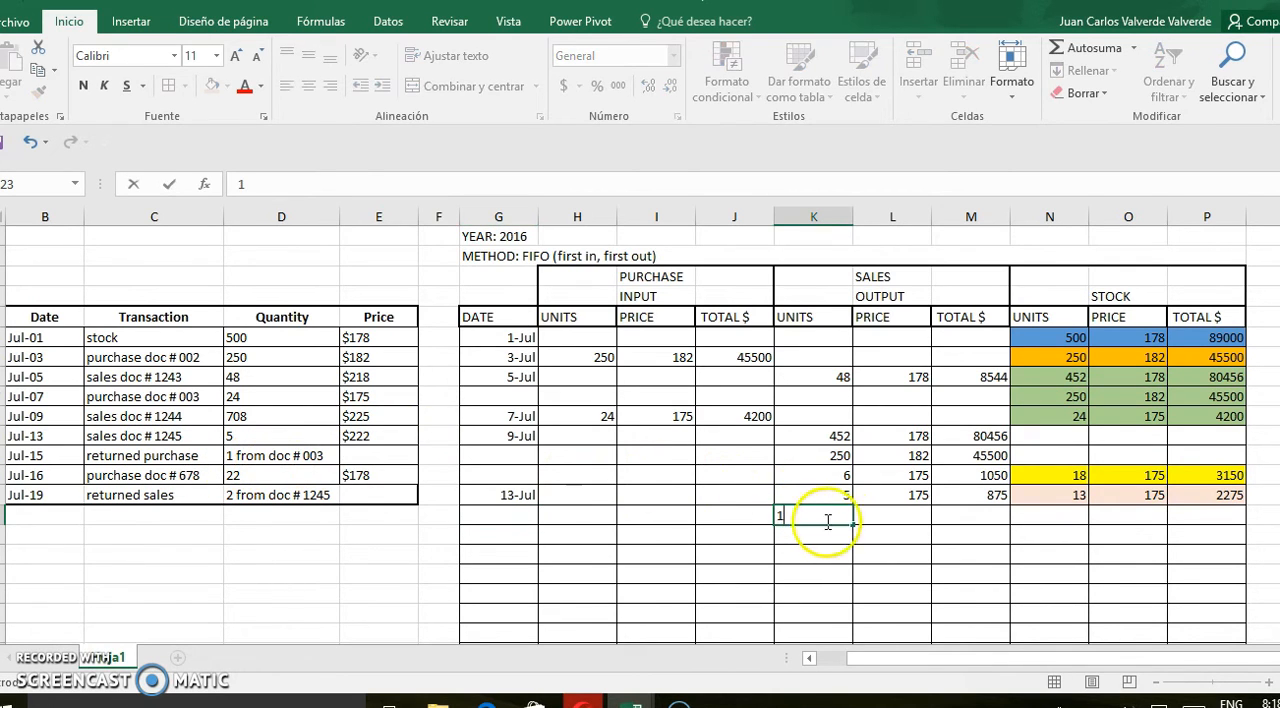
click(887, 517)
text(175)
click(951, 516)
text(1)
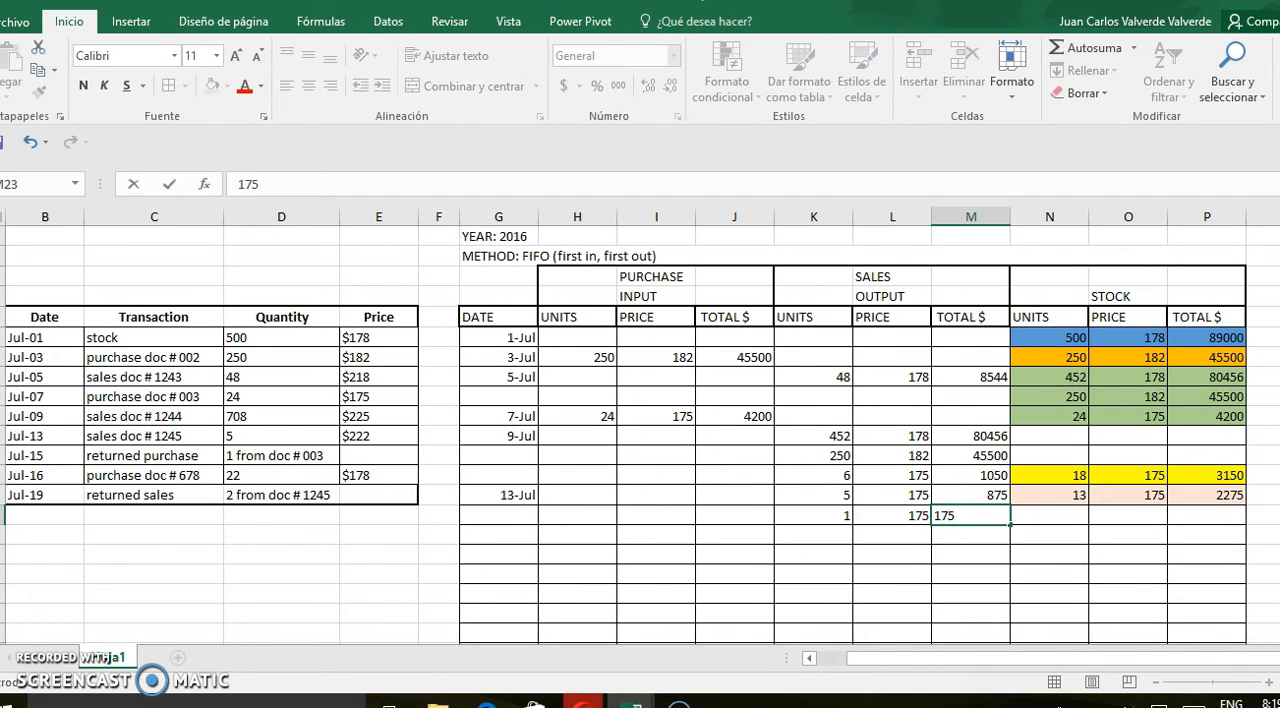
scroll(1250, 340, down, 1)
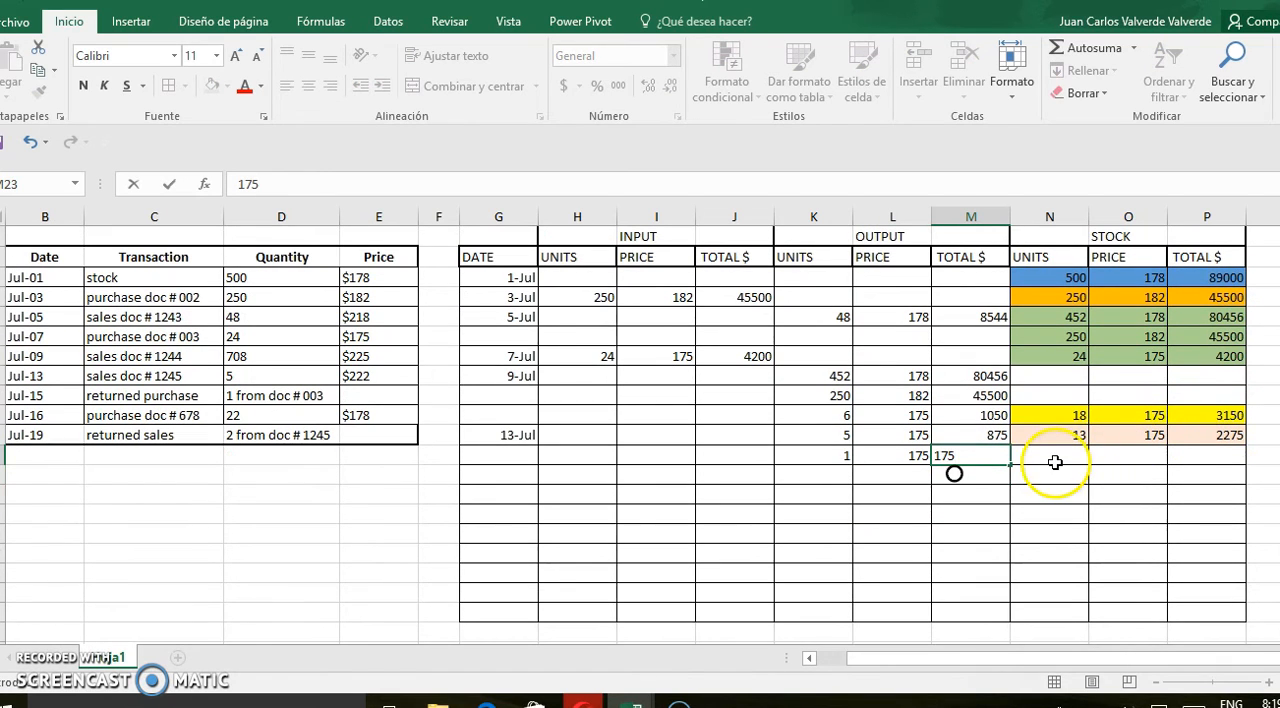
Enter 12 stock units in N23 and price 175 in O23 for the returned purchase
click(1055, 462)
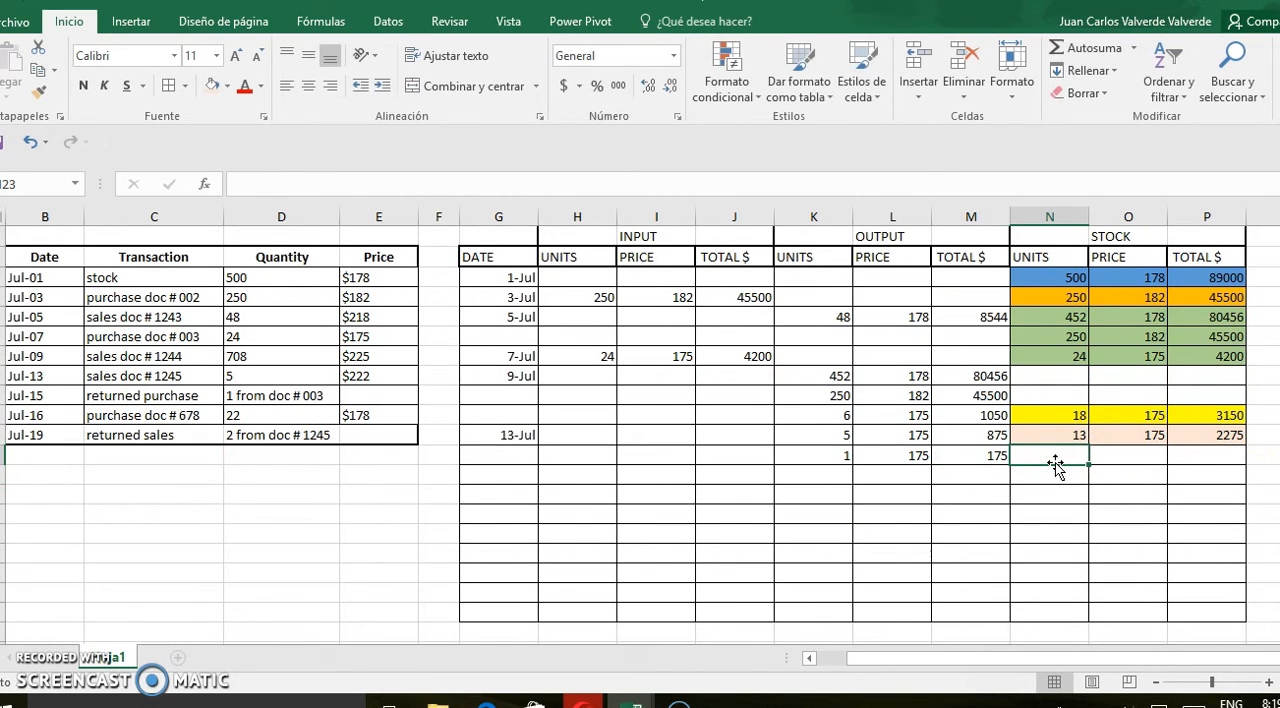
text(12)
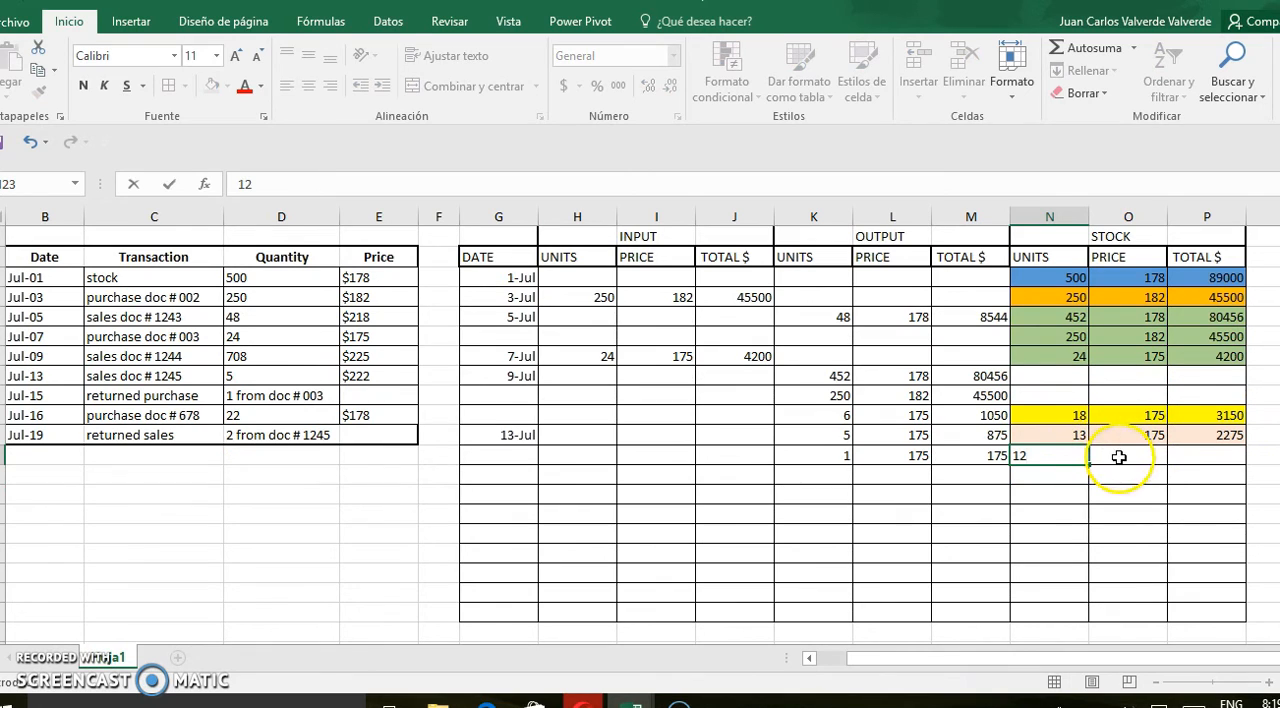
click(1112, 455)
text(175)
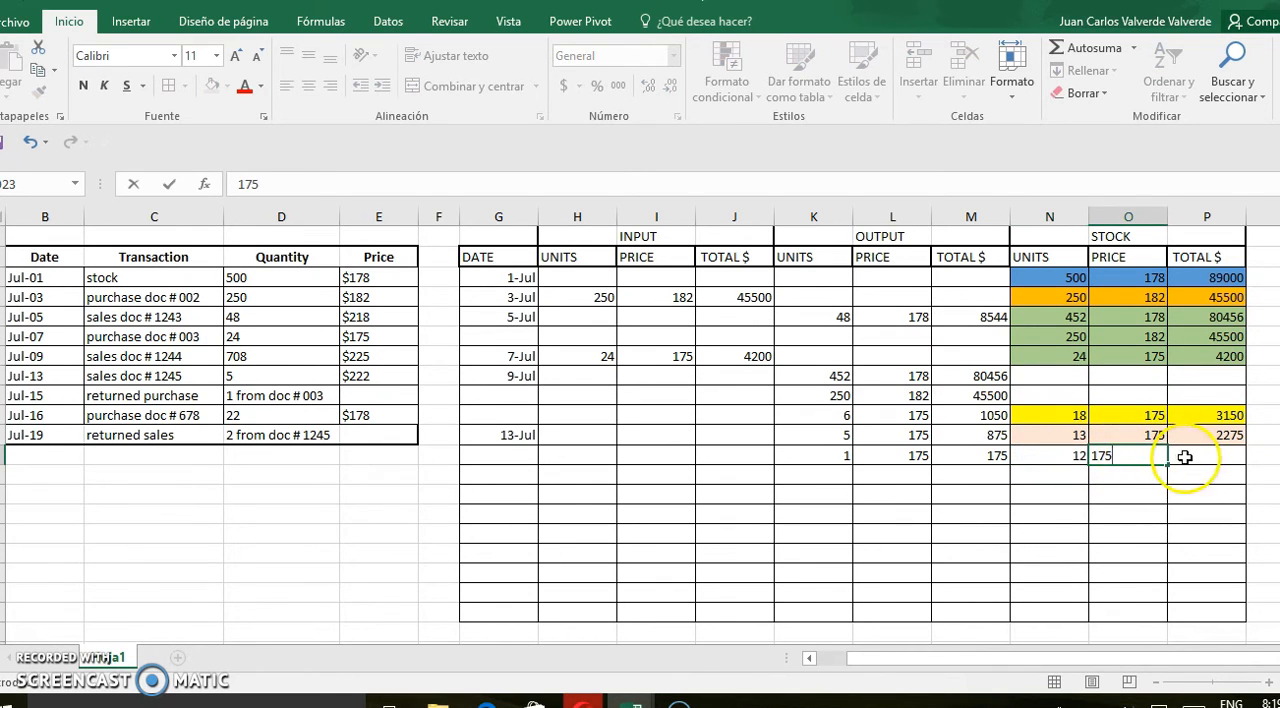
Calculate the returned purchase's stock total in P23 as units times price, =N23*O23
click(1198, 458)
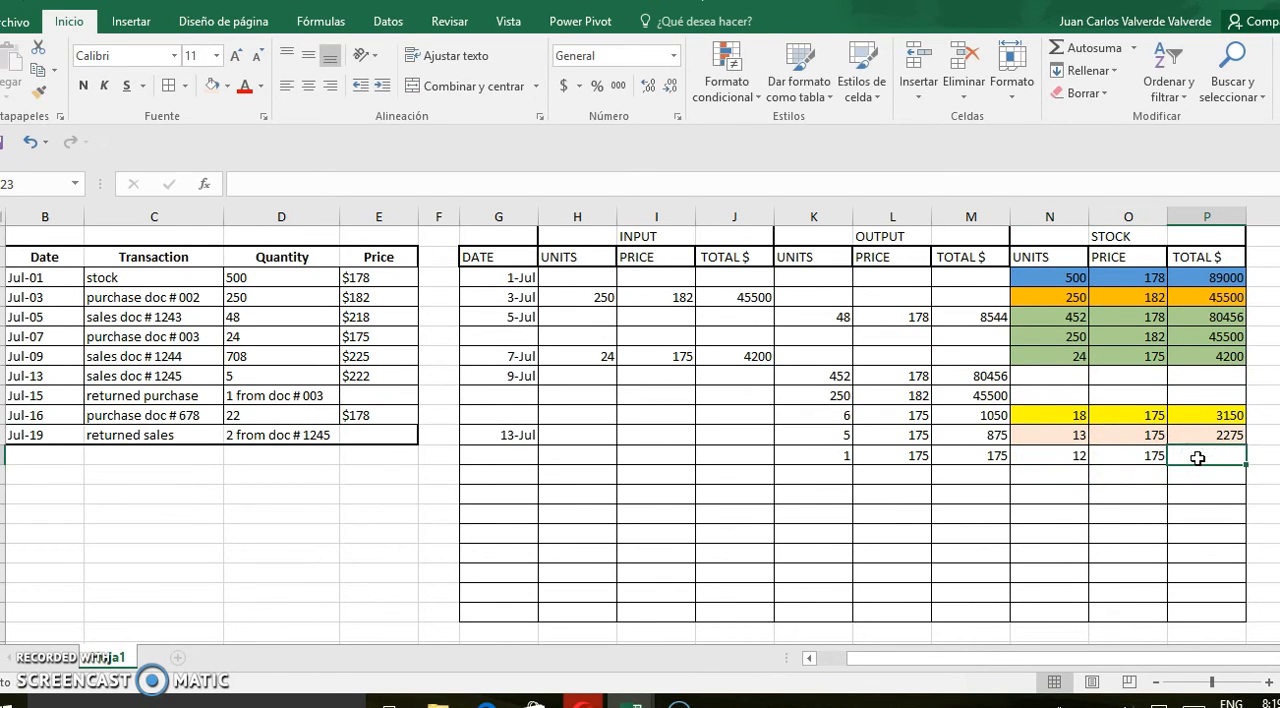
text(=)
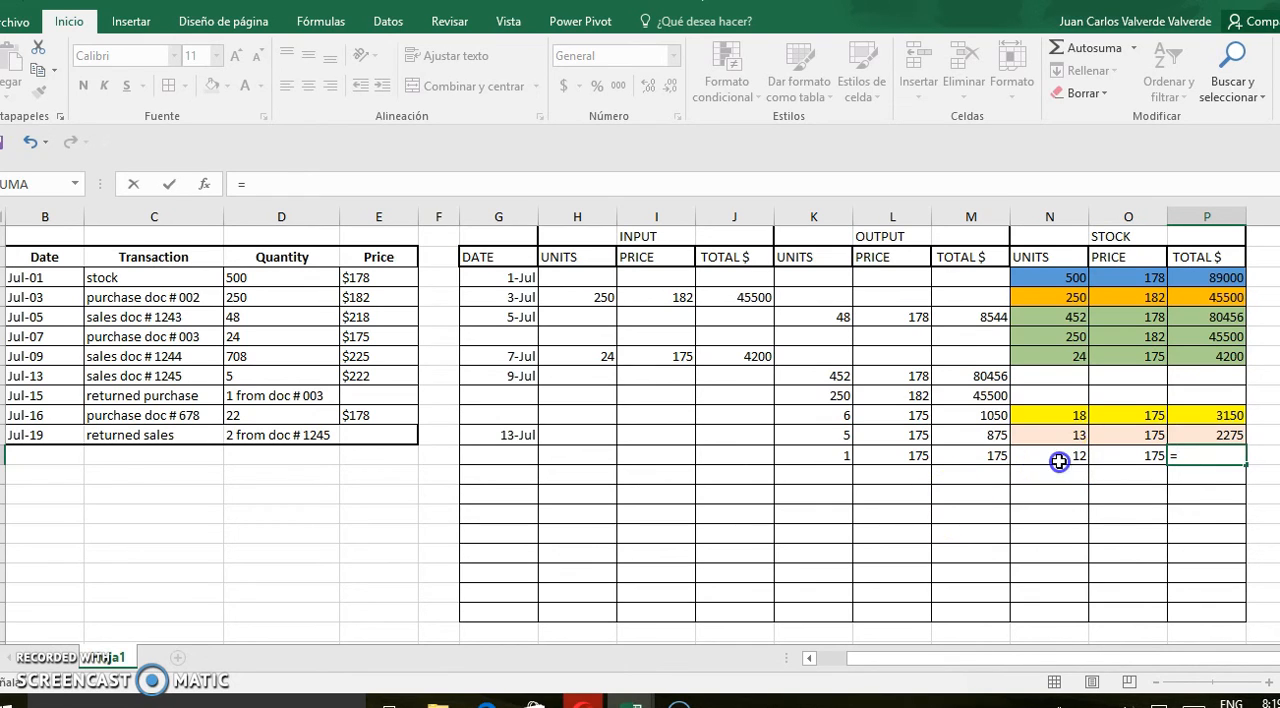
click(1059, 463)
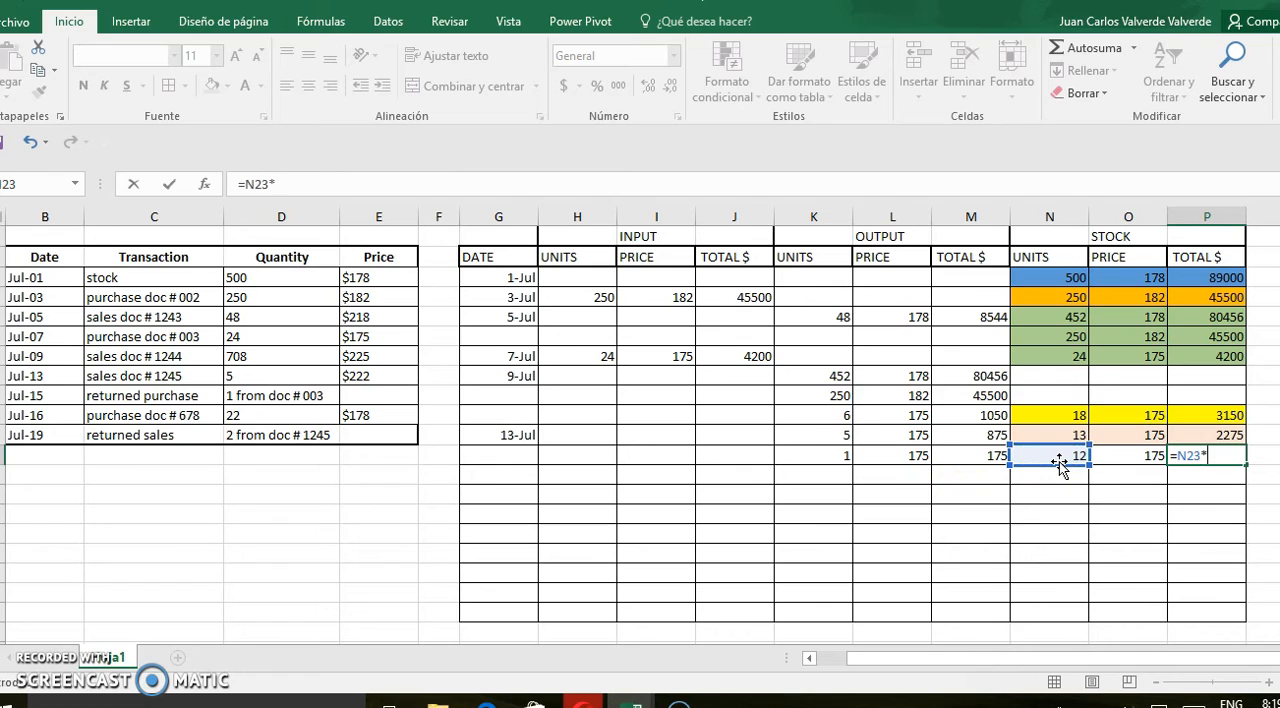
text(*)
click(1137, 458)
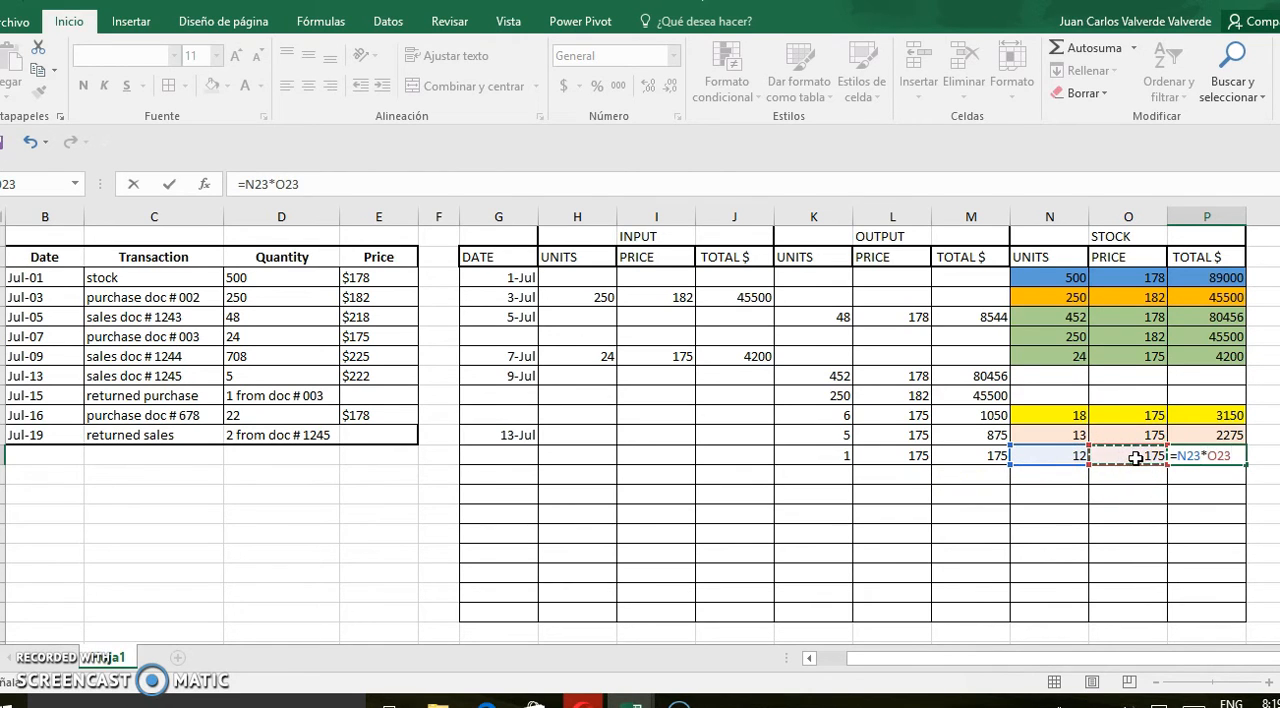
key(Return)
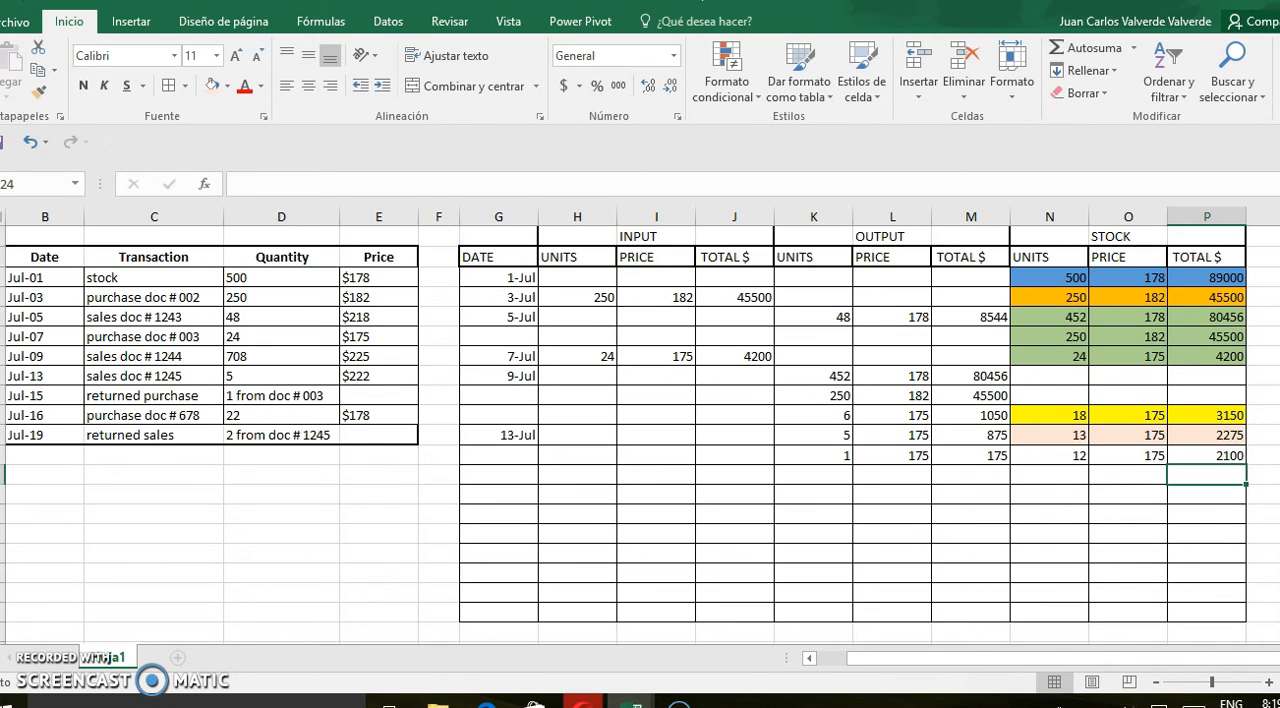
Date the returned purchase entry 15 july in G23
scroll(640, 435, down, 2)
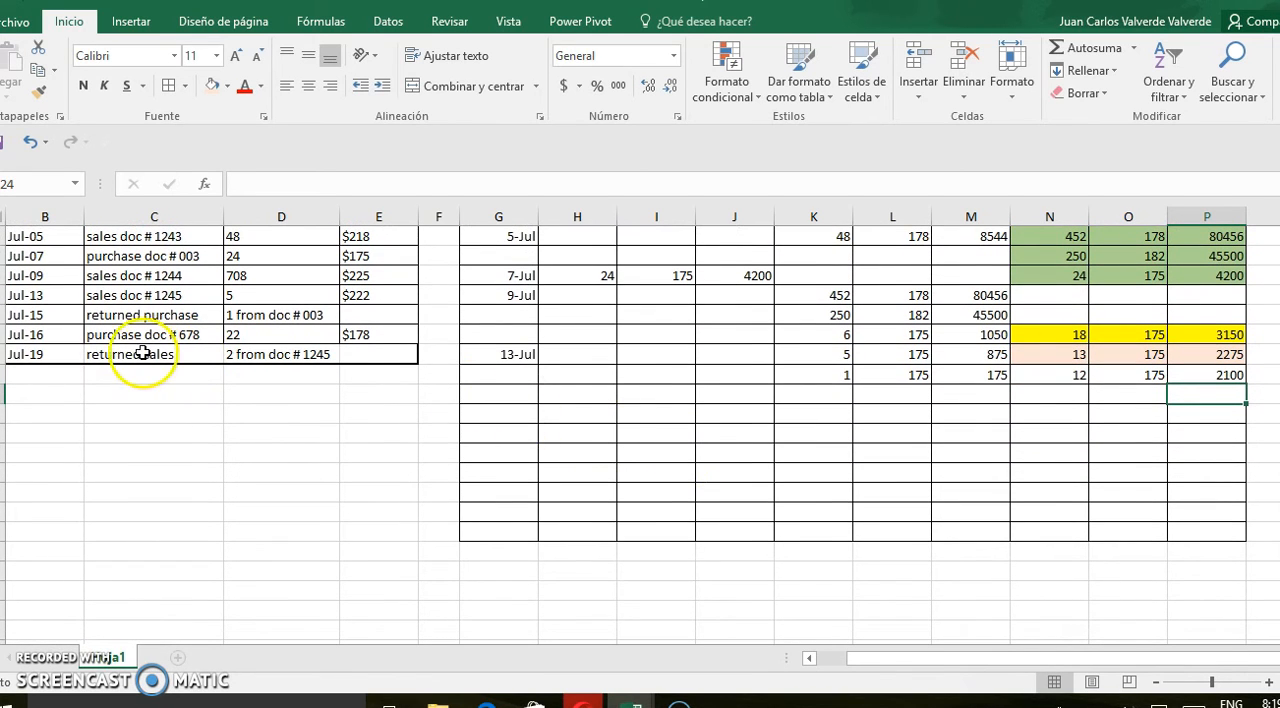
click(507, 378)
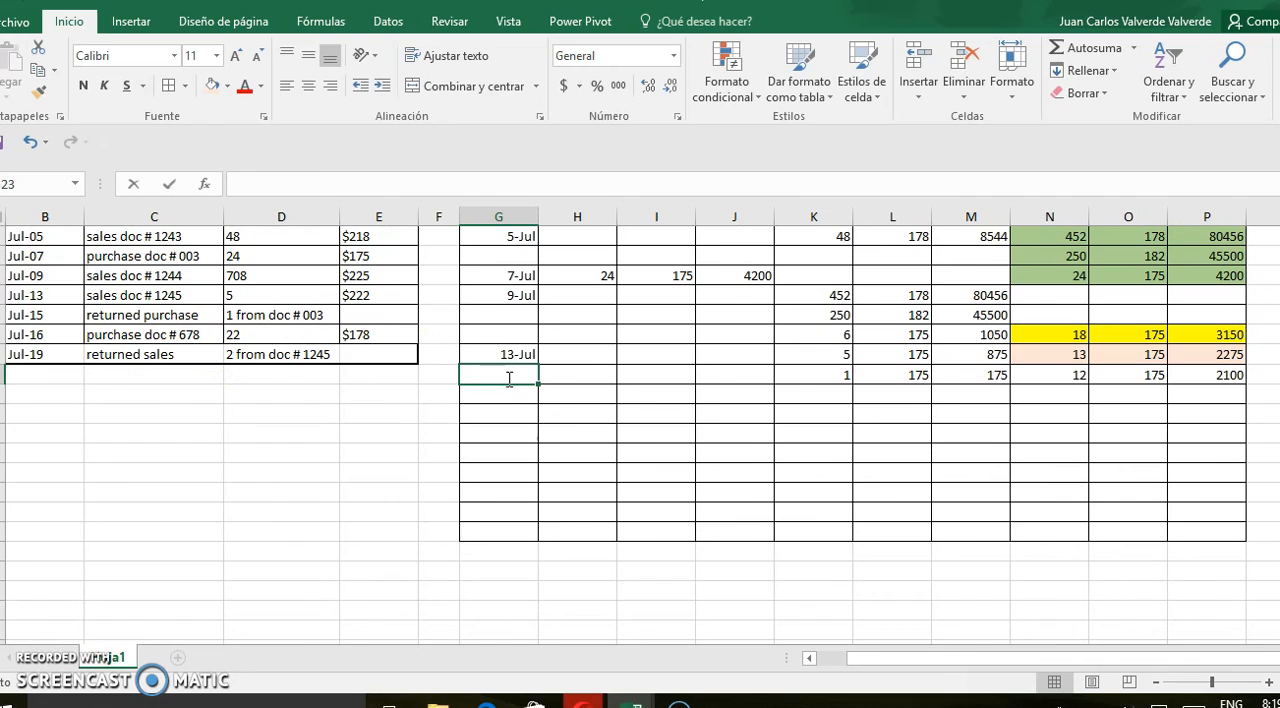
text(15 july)
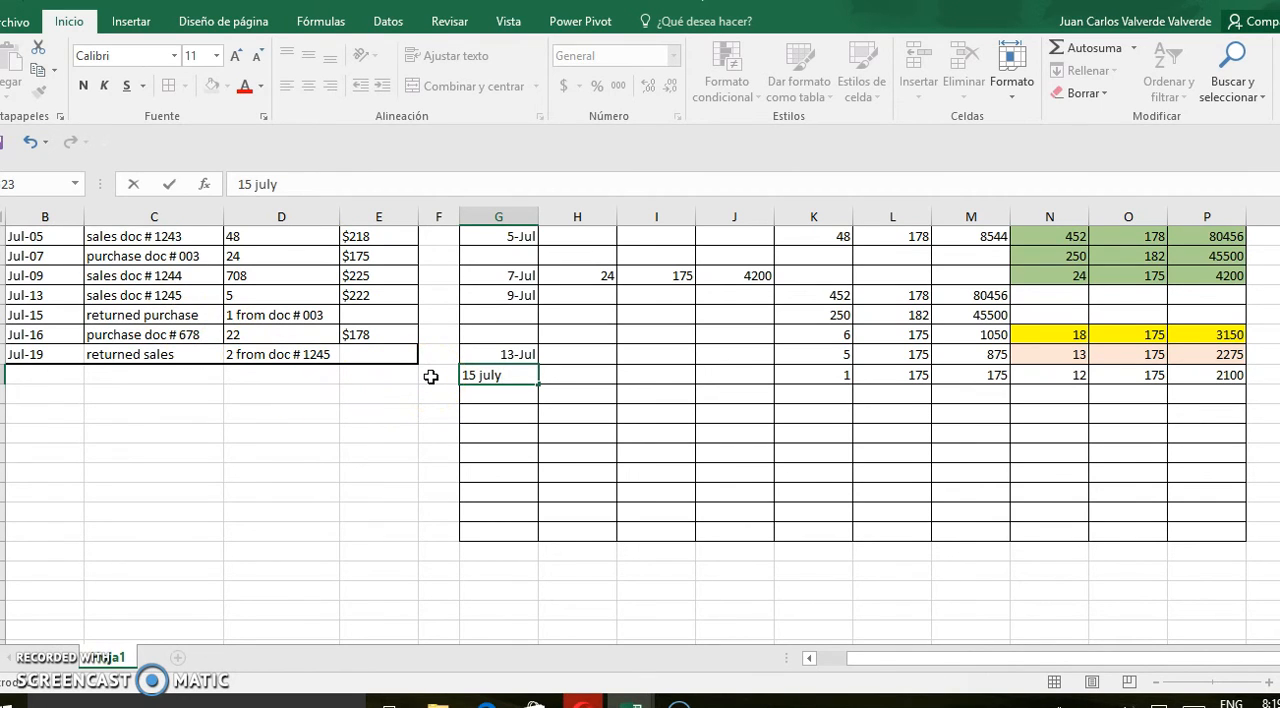
click(518, 398)
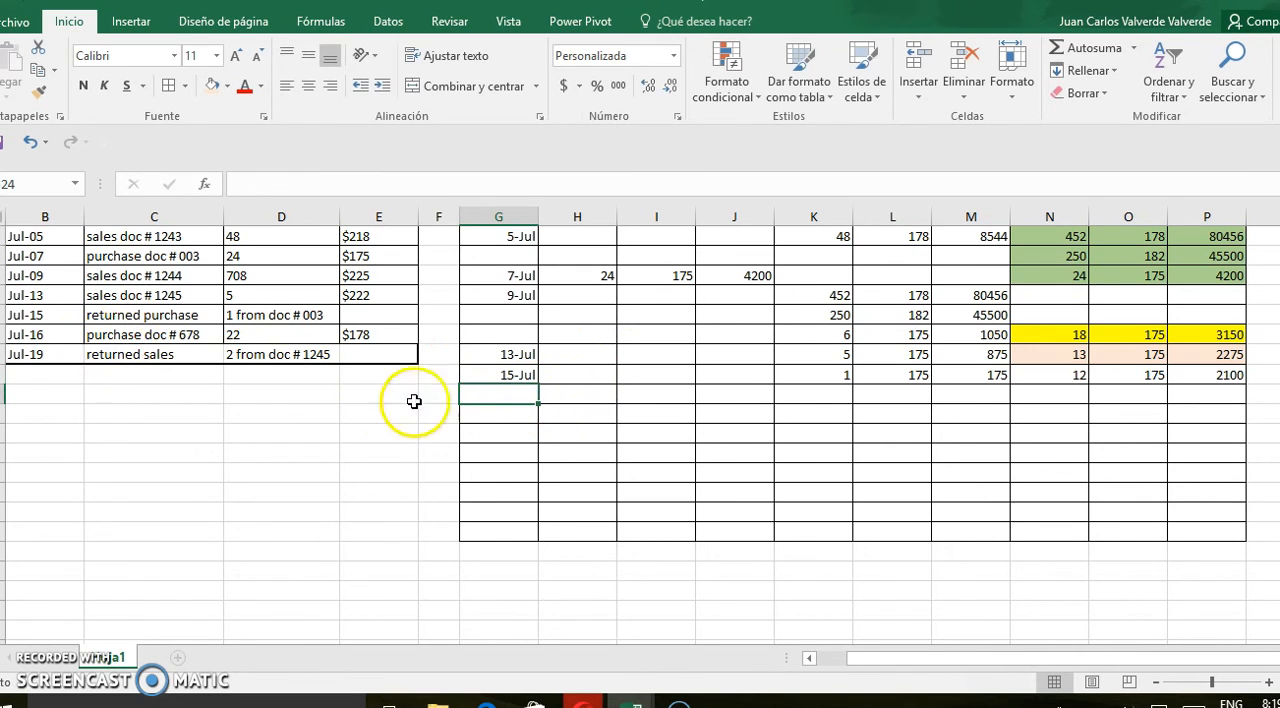
Start the next kardex entry in row 24 with date 16 july and a purchase input of 22 units at price 178
click(494, 397)
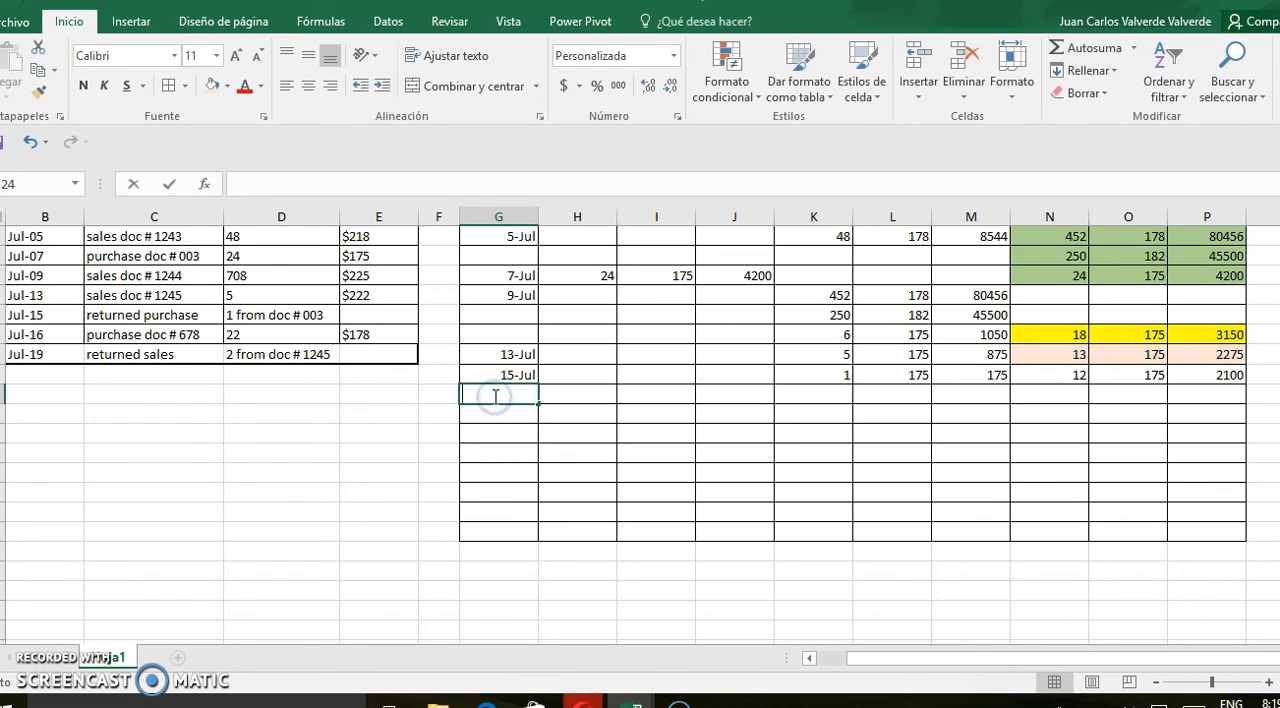
text(16 july)
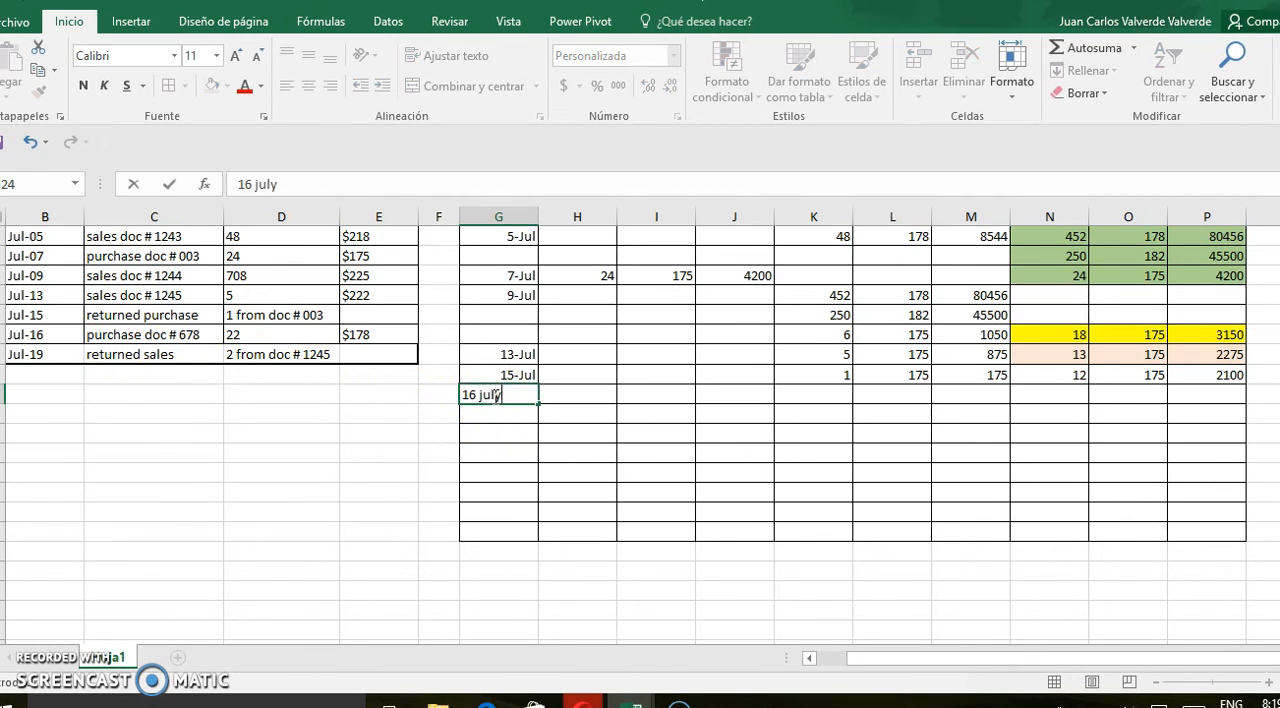
click(586, 450)
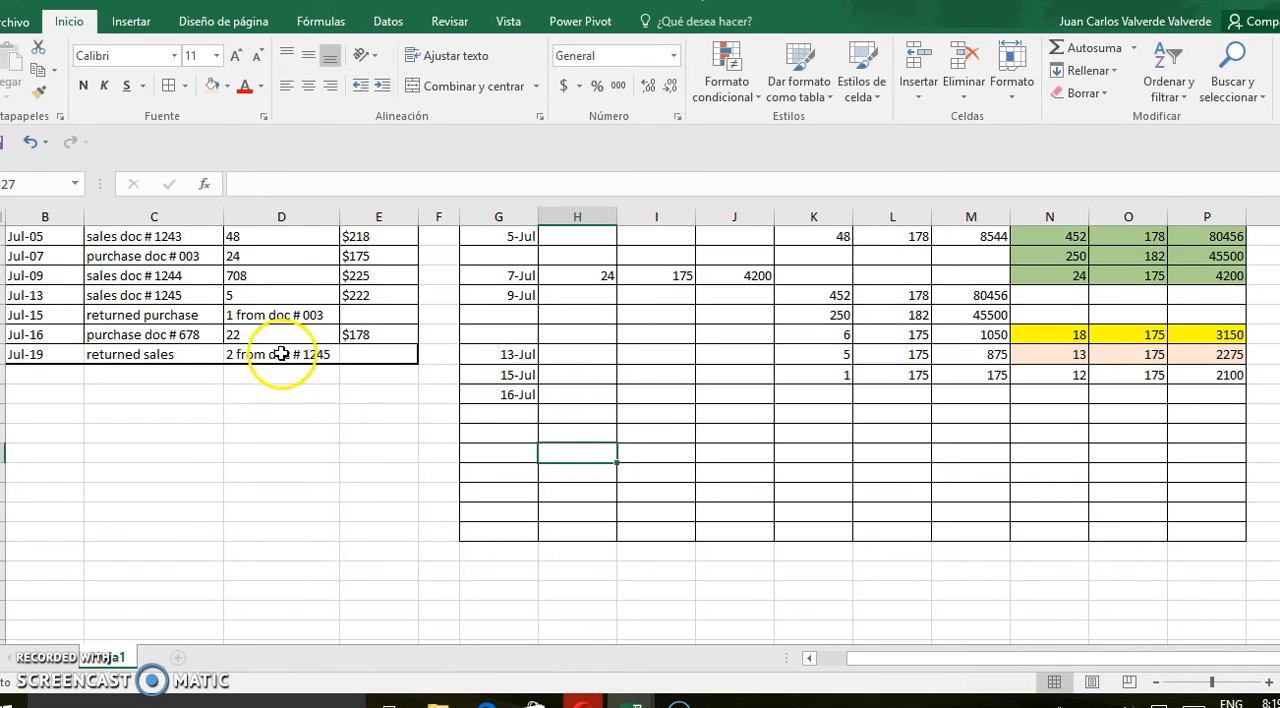
click(600, 400)
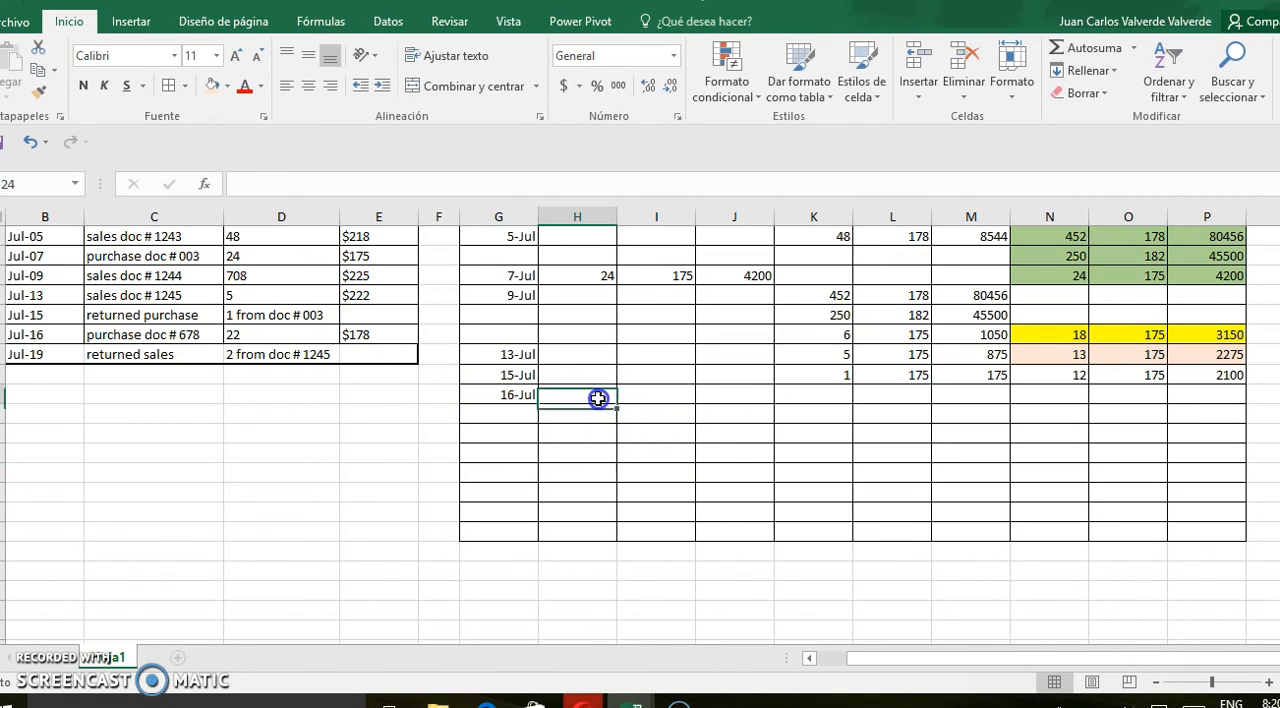
text(22)
click(649, 396)
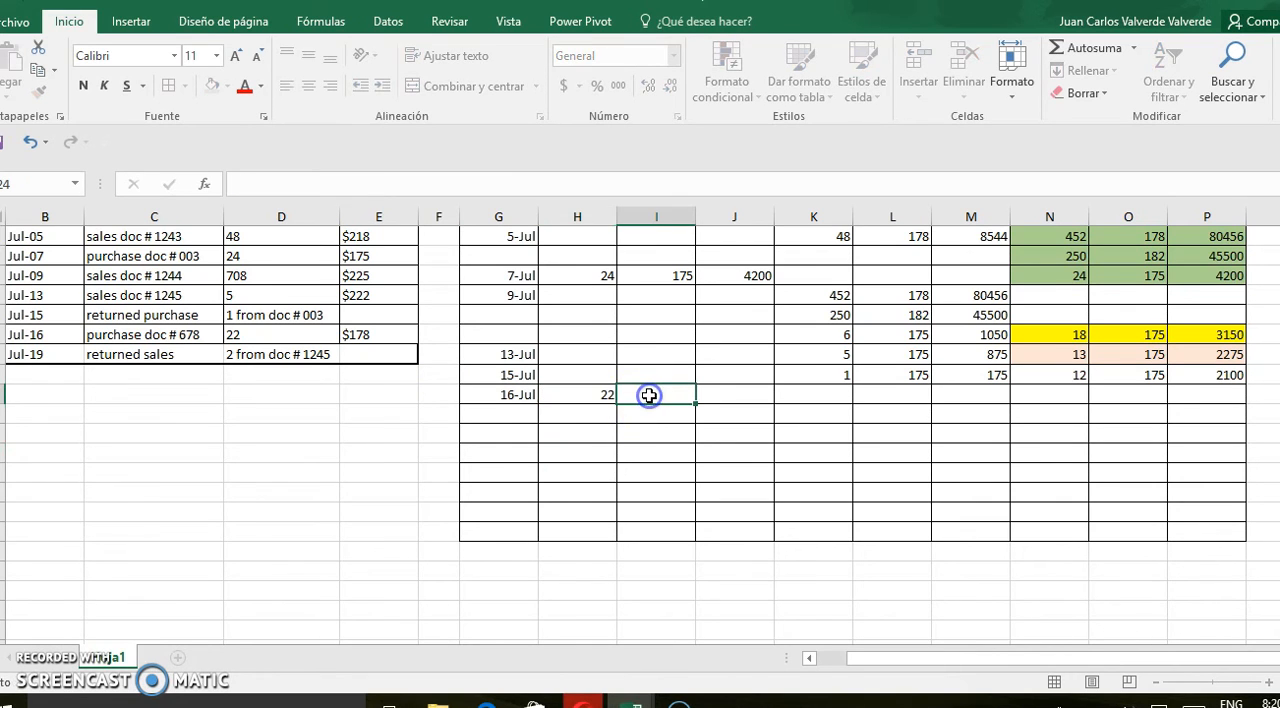
text(178)
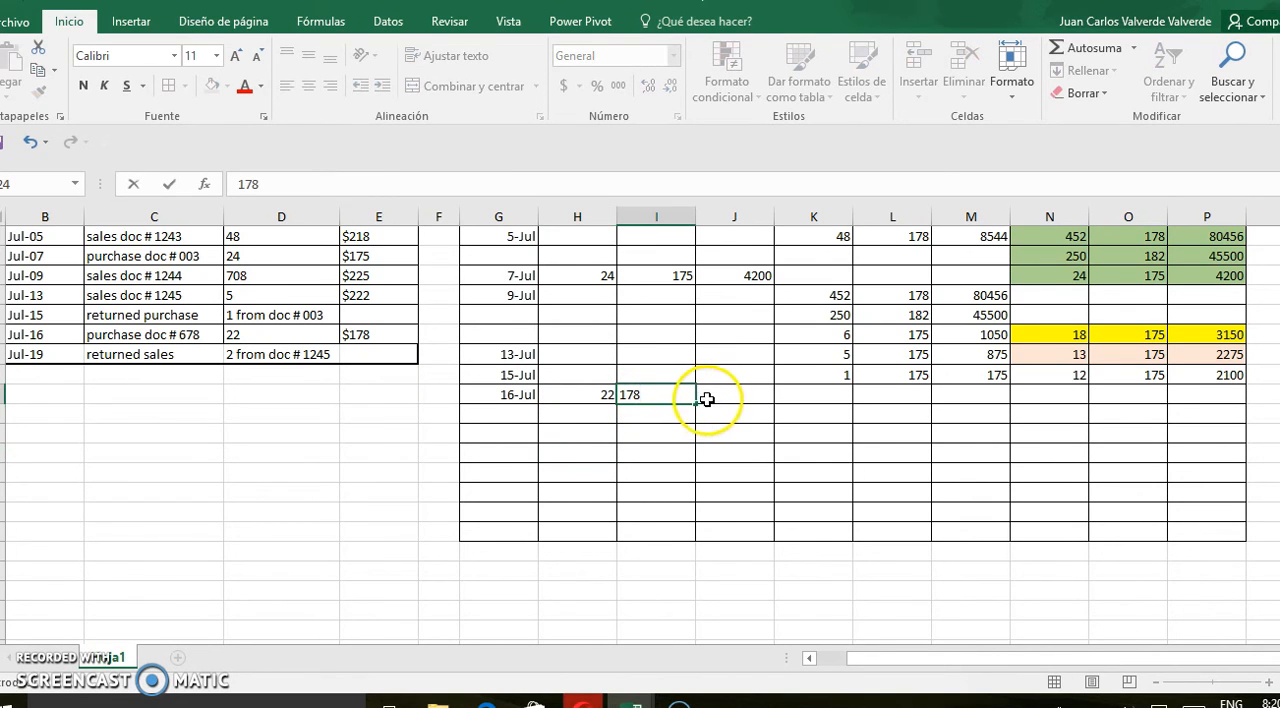
Calculate the July 16 purchase total in J24 as units times price, =H24*I24
click(720, 395)
text(=)
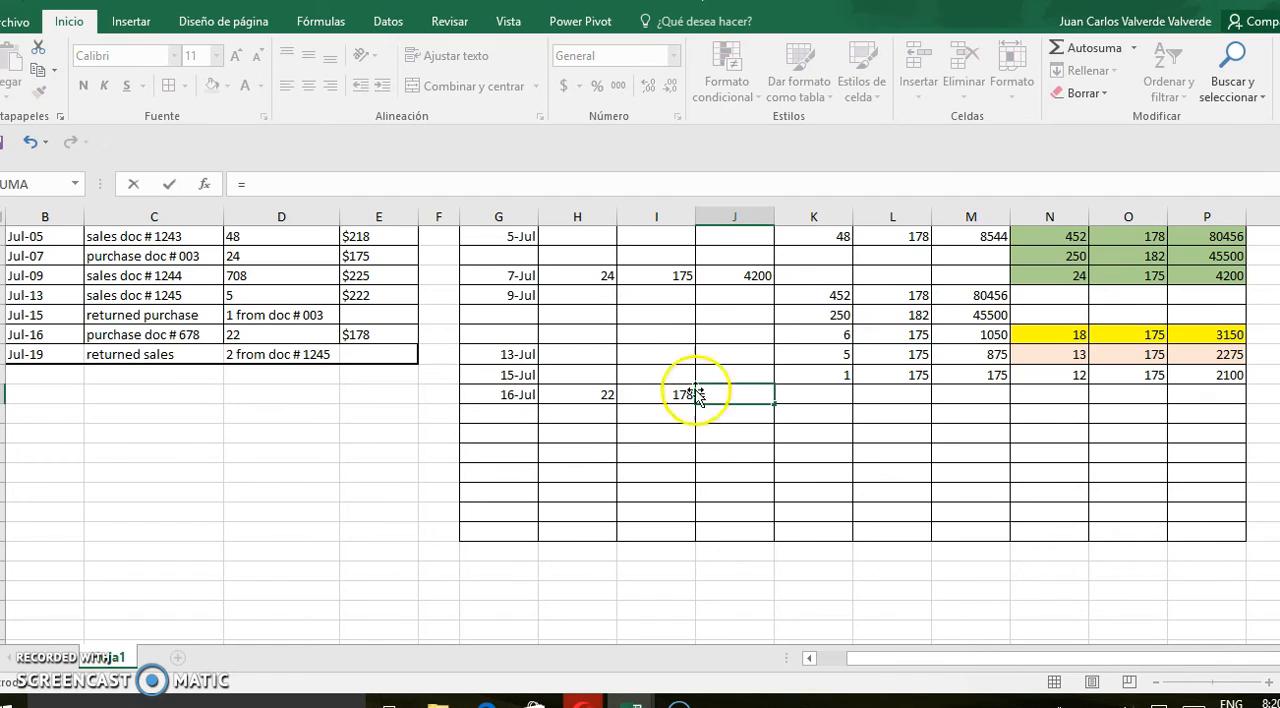
click(595, 397)
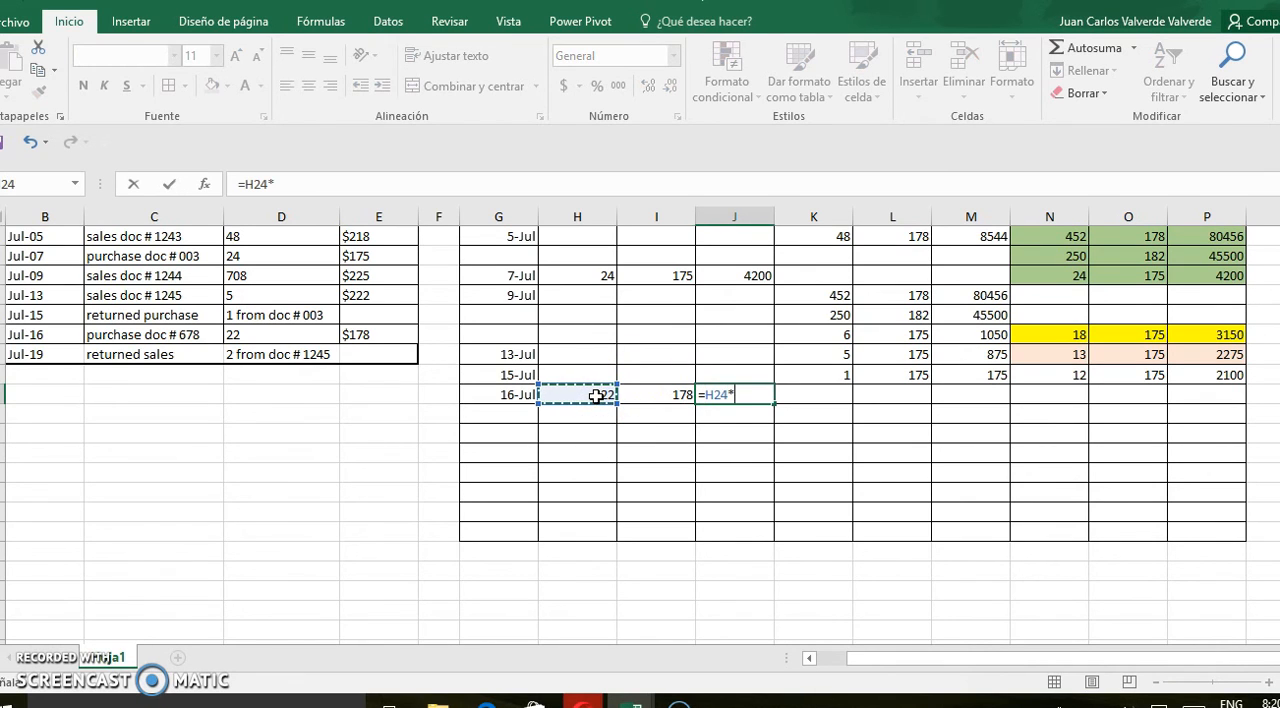
click(663, 396)
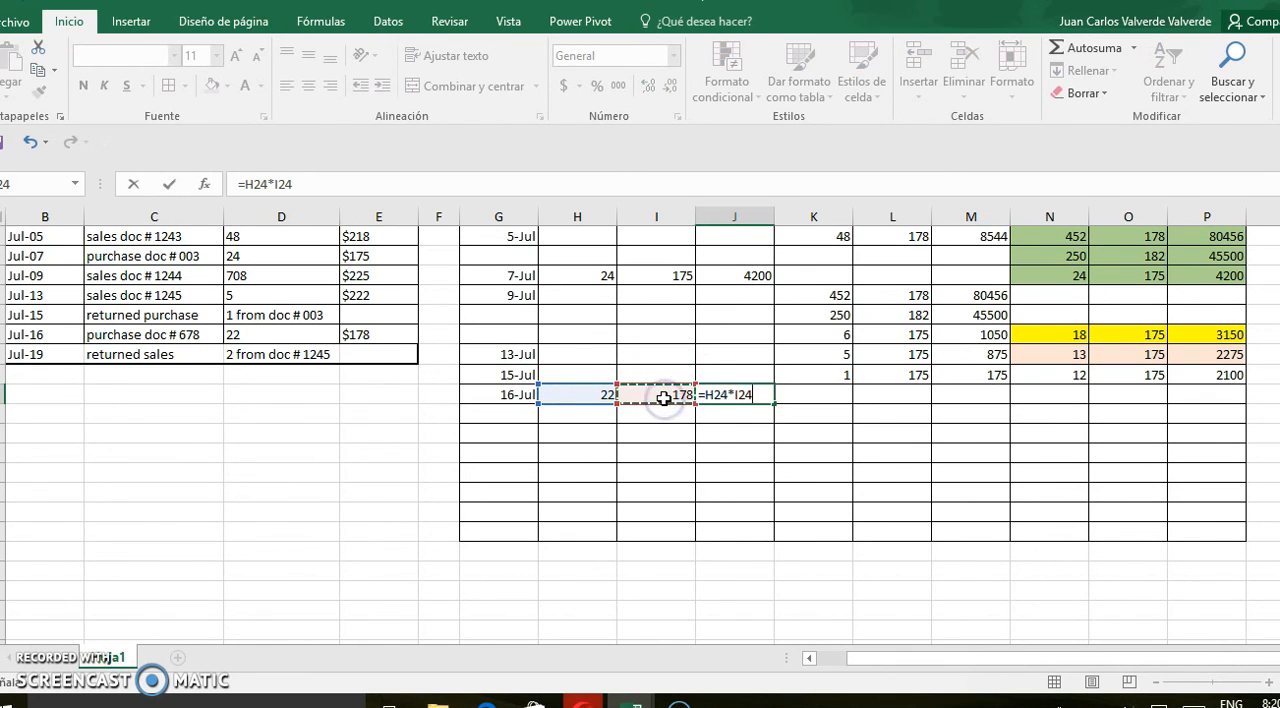
key(Return)
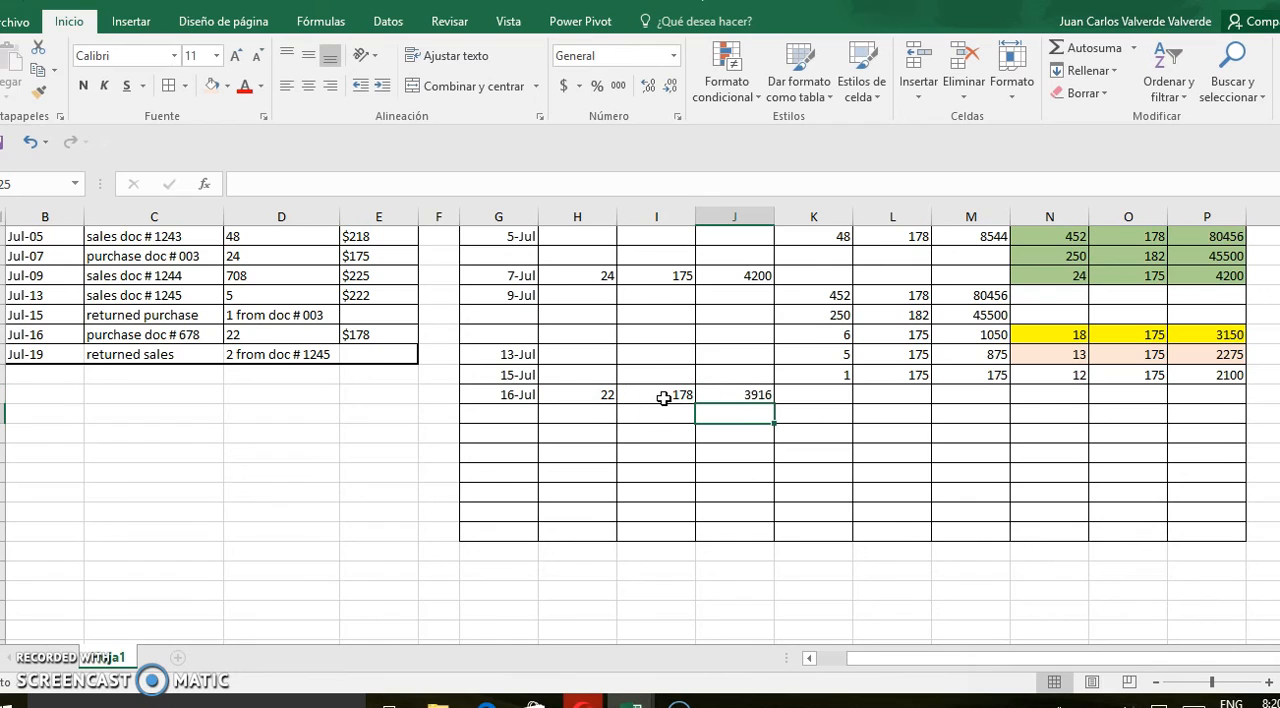
Try a light green font colour on the 15 July stock in N23:P23 and undo it
click(810, 396)
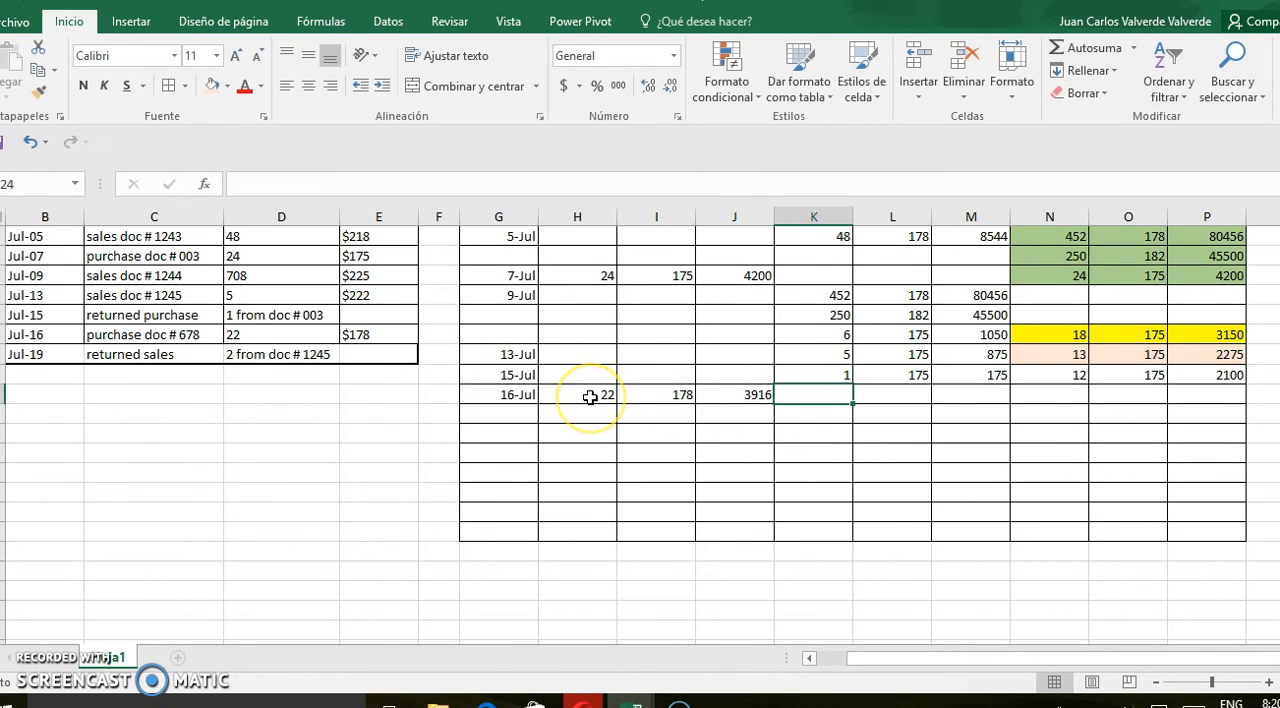
drag(1050, 378, 1212, 375)
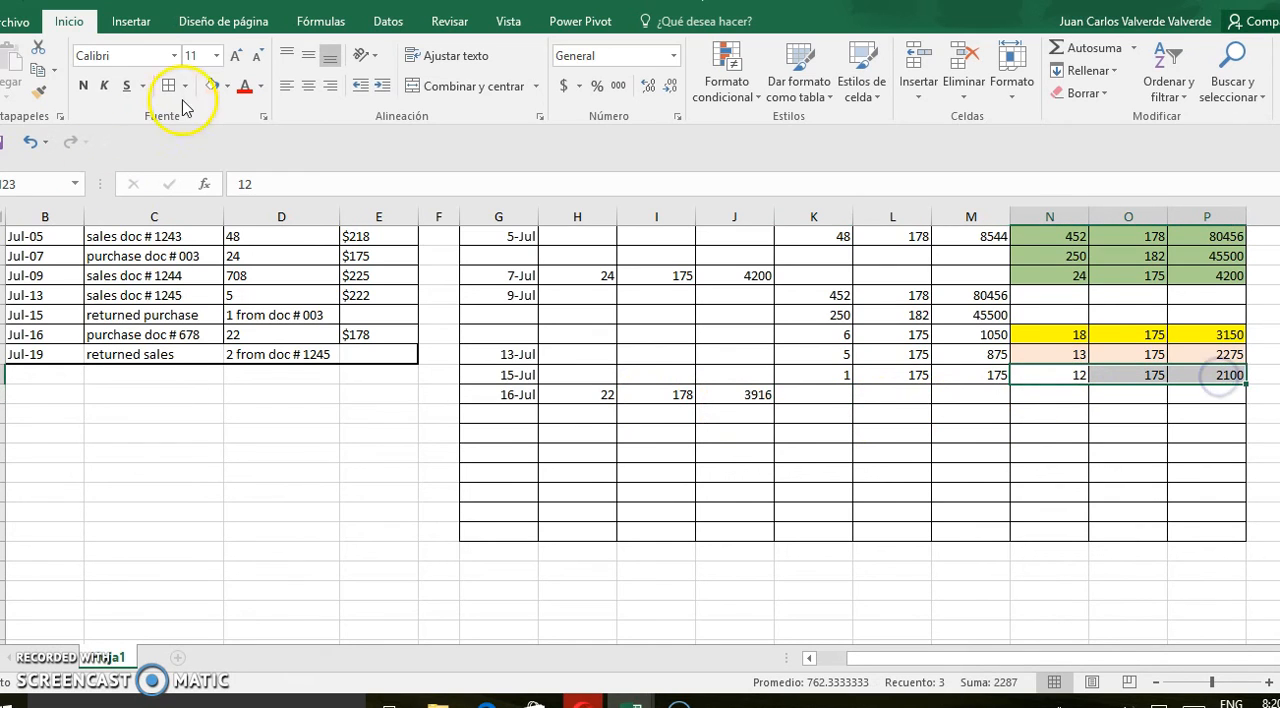
click(261, 87)
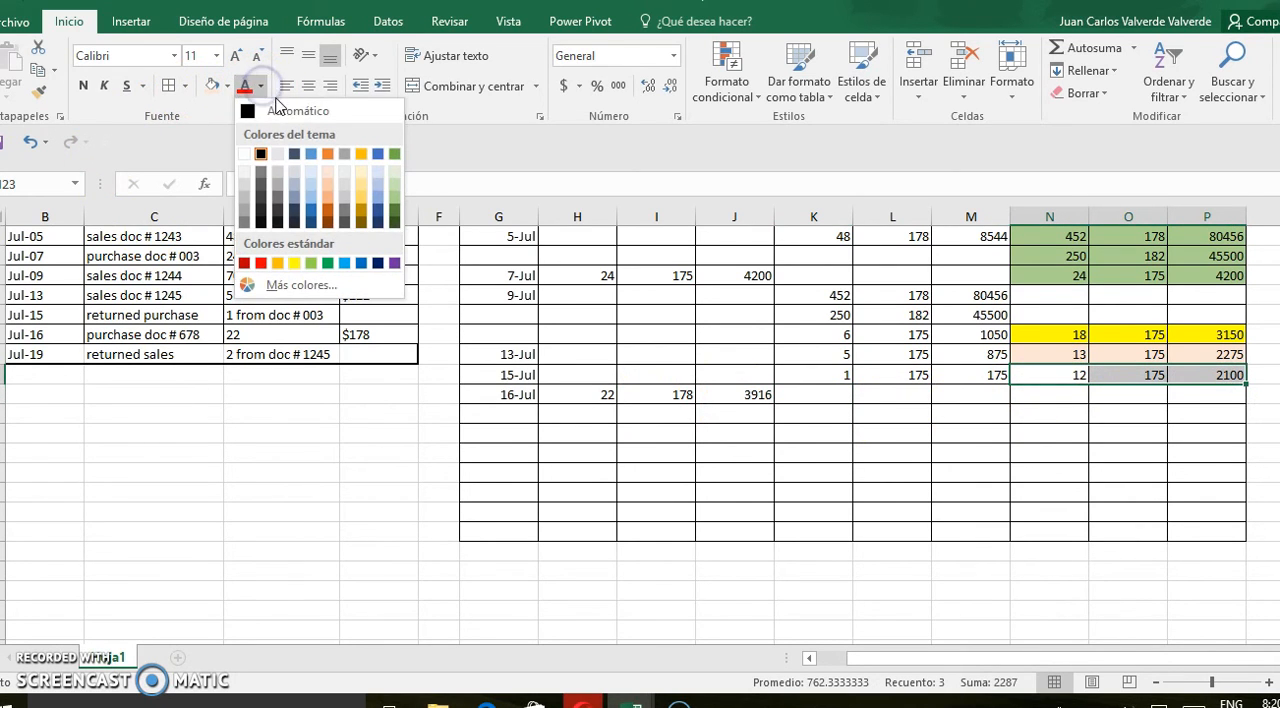
click(395, 188)
click(650, 492)
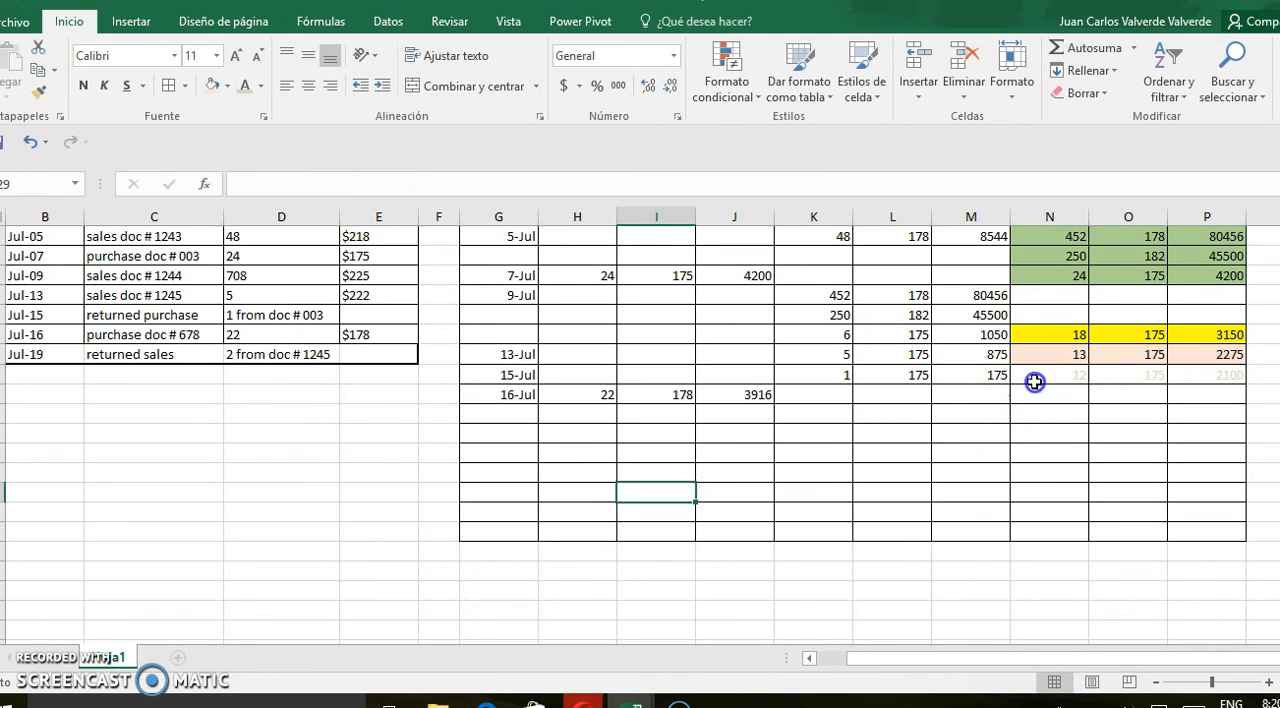
drag(1034, 382, 1172, 376)
key(ctrl+z)
Fill the 15 July stock cells N23:P23 with standard light green
click(227, 88)
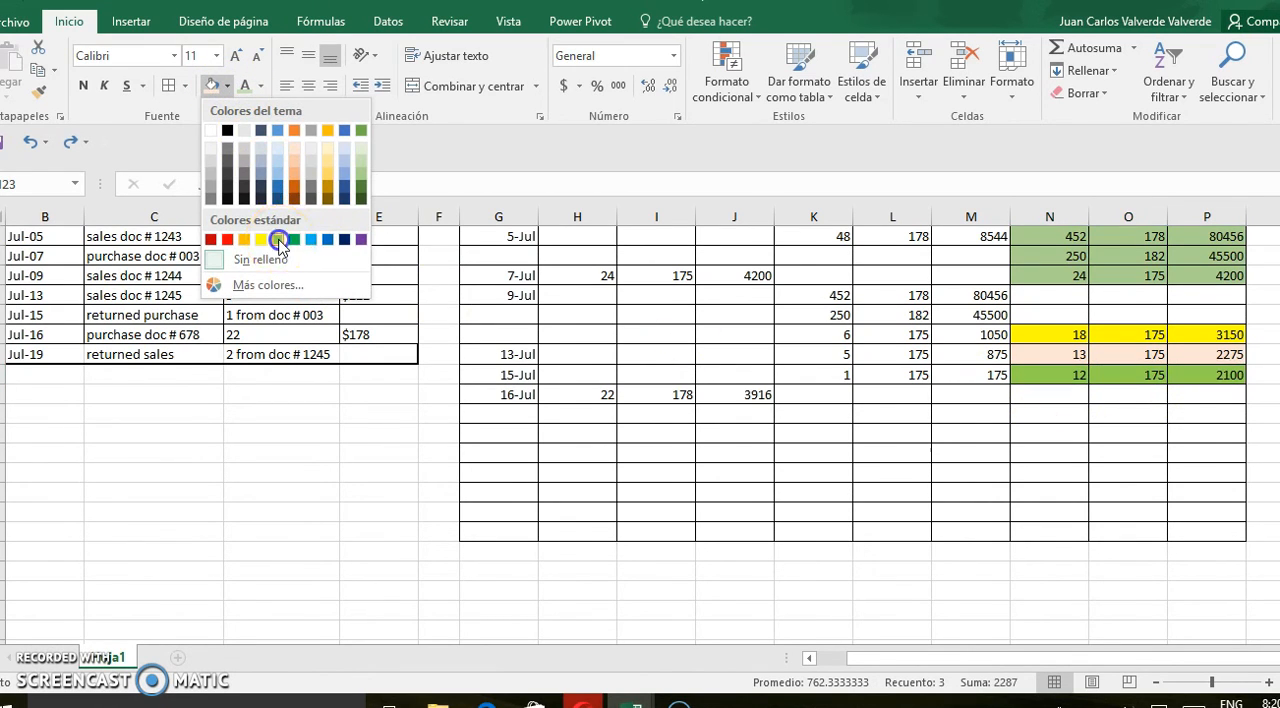
click(280, 241)
click(560, 494)
Copy the 16 July purchase units, price and total from H24:J24 into the stock columns starting at N24
drag(595, 402, 760, 397)
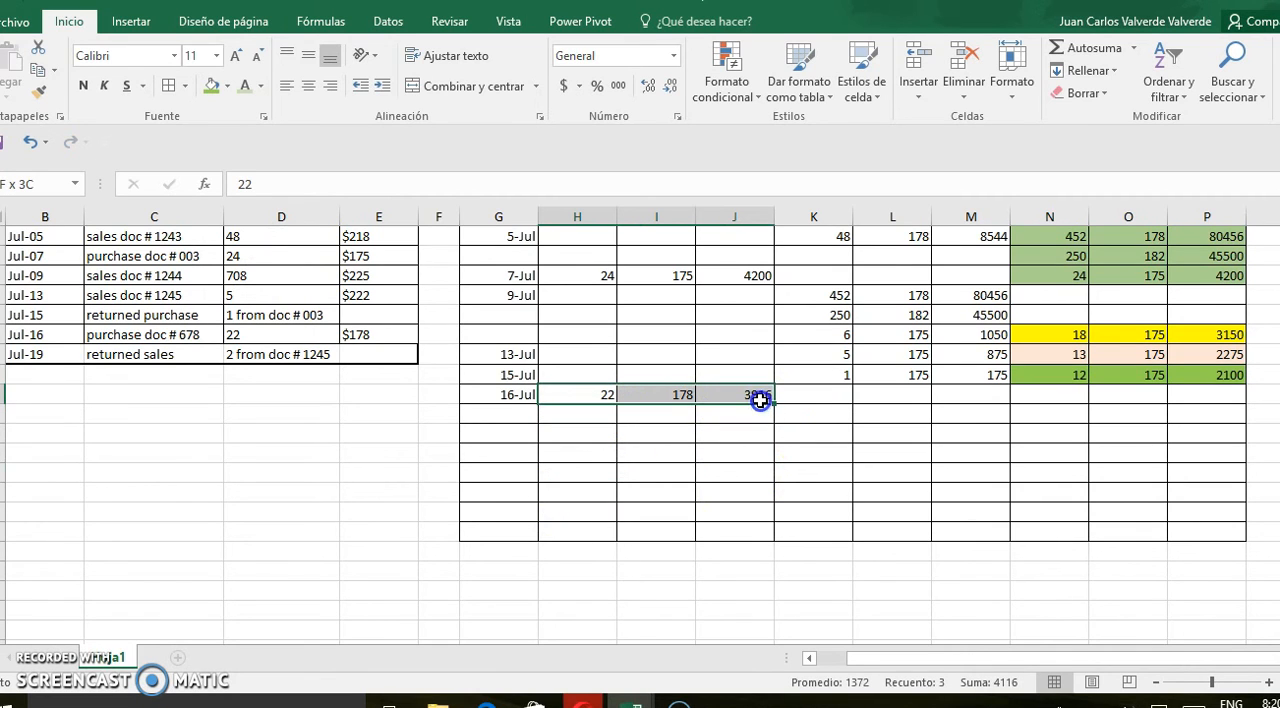
key(ctrl+c)
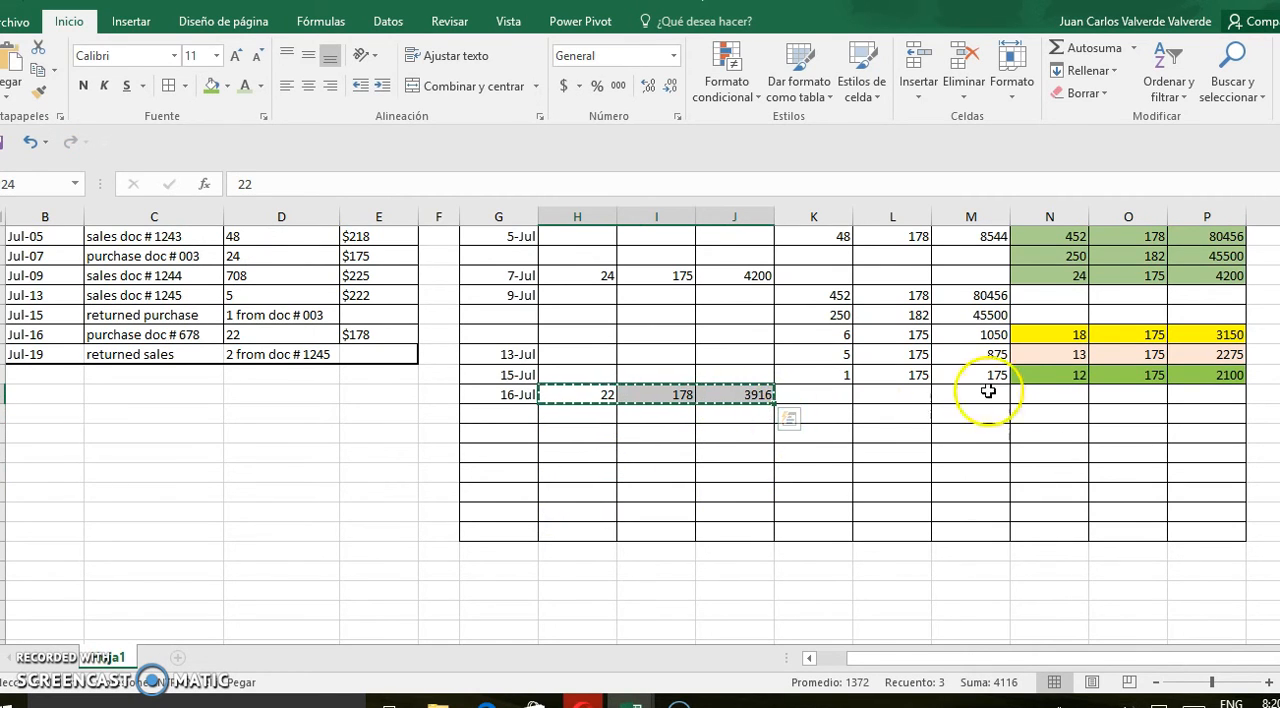
click(1063, 396)
key(ctrl+v)
Fill the stock cells N23:P24 with standard light blue to mark them as the 16 July stock
drag(1054, 374, 1046, 394)
drag(1123, 397, 1205, 396)
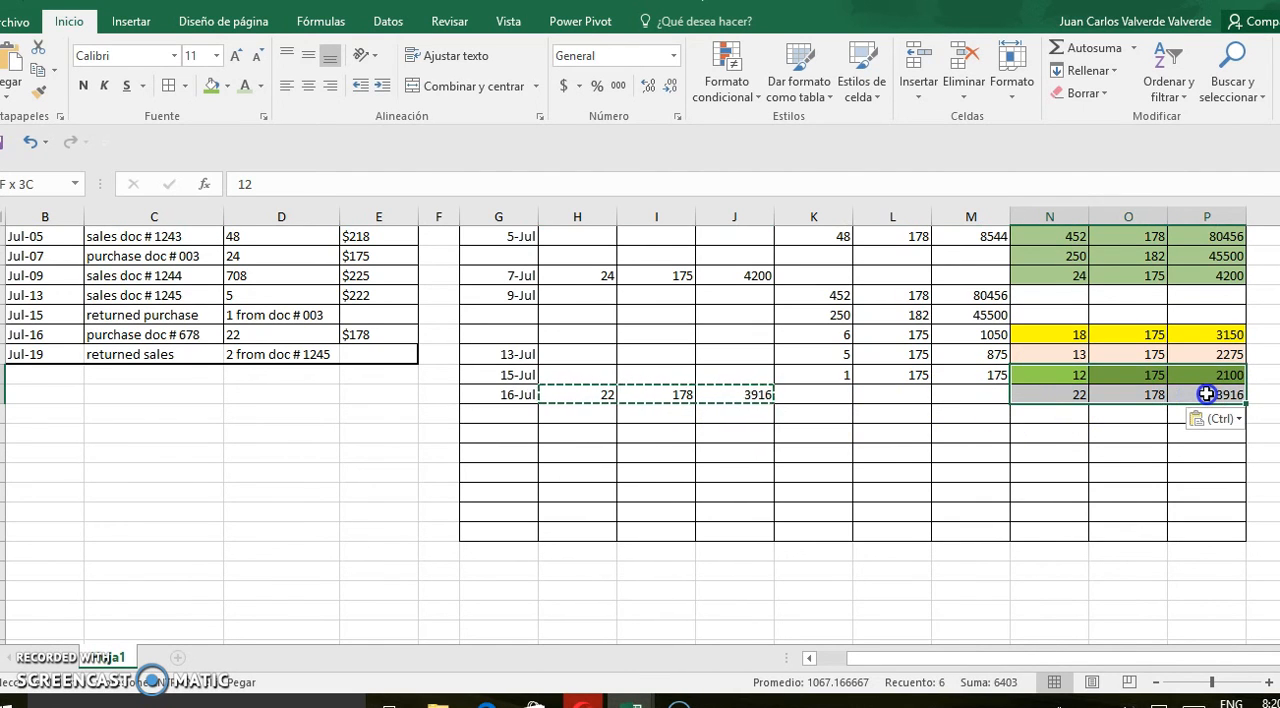
click(227, 87)
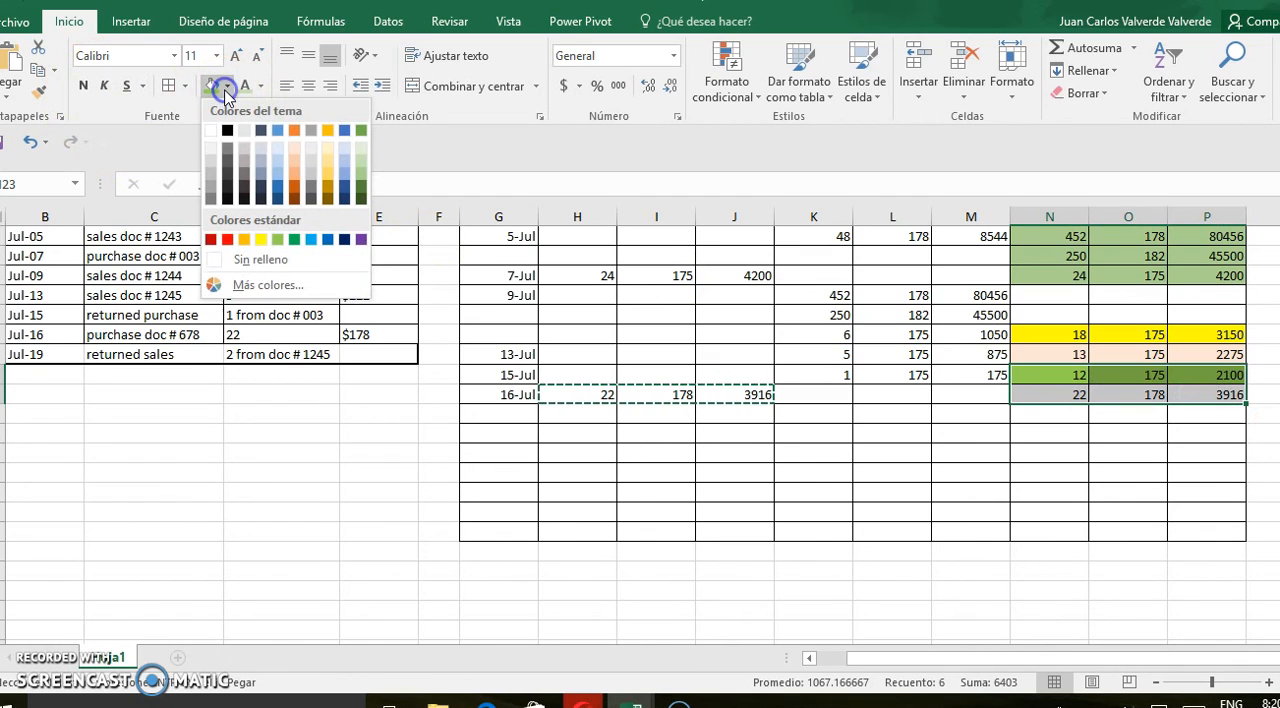
click(310, 240)
click(514, 472)
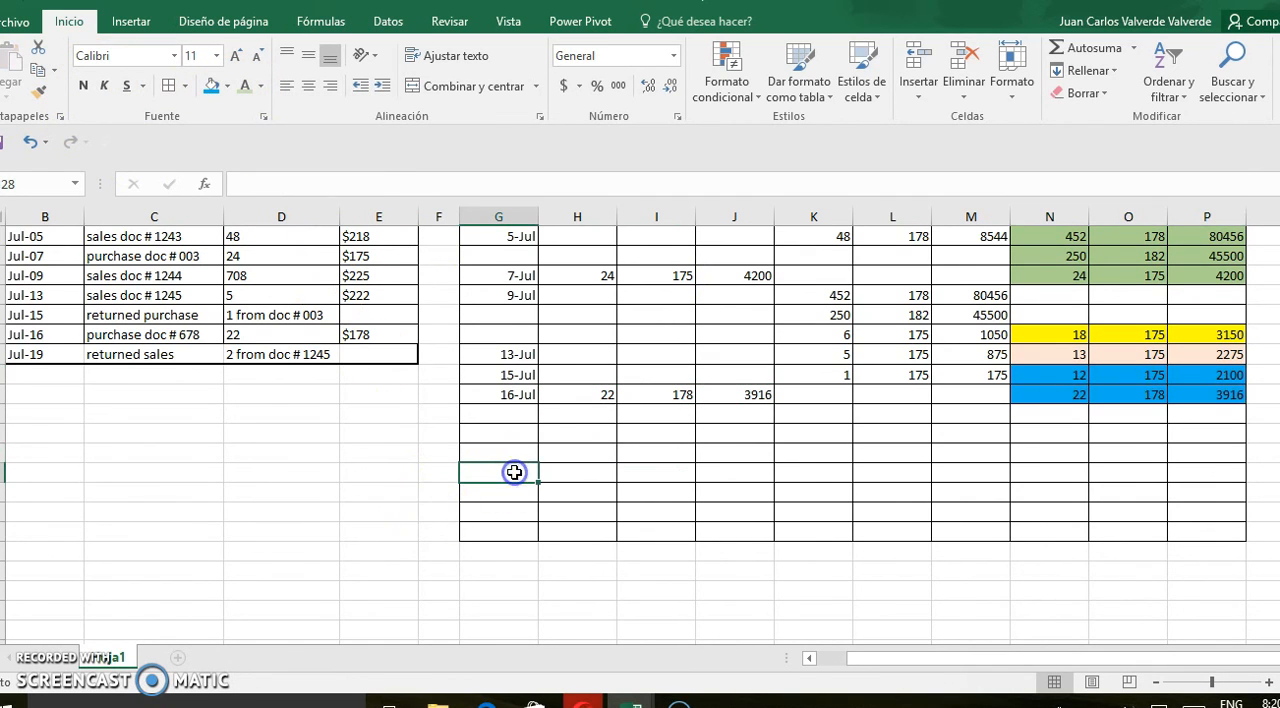
Start the returned sales entry in row 25 with date 19 july and an input of 2 units at price 175
click(514, 414)
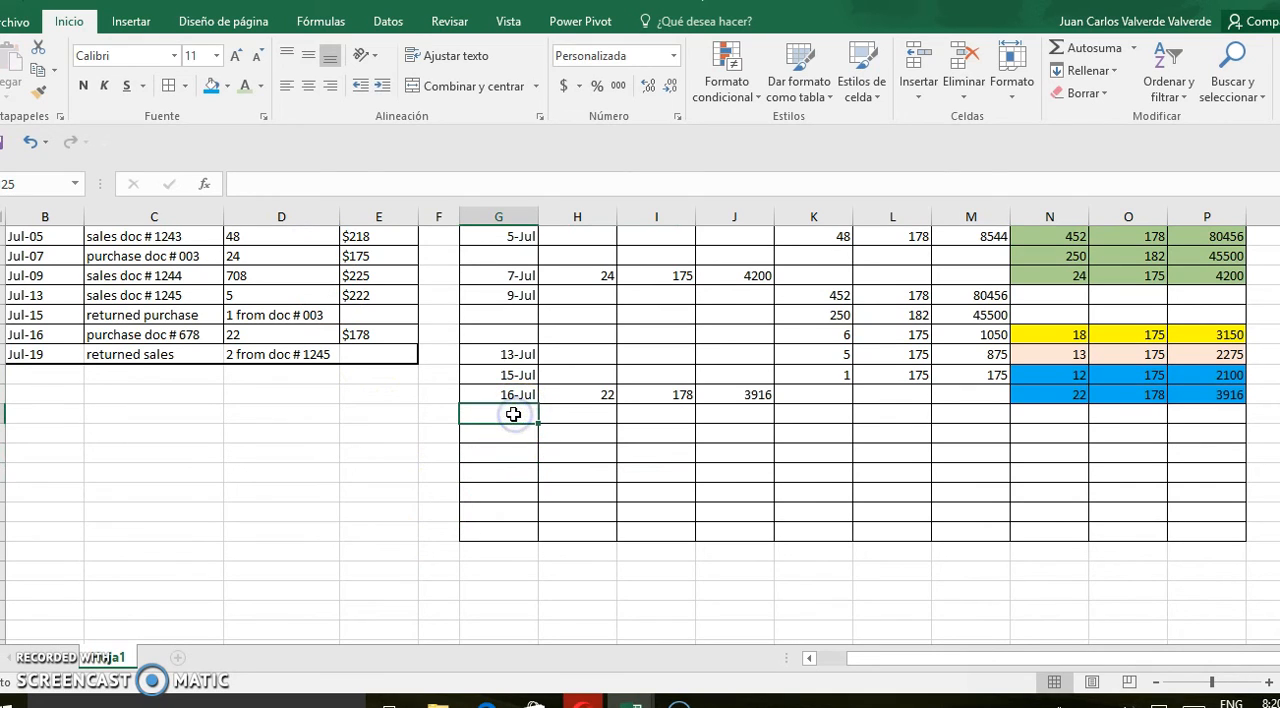
text(19 july)
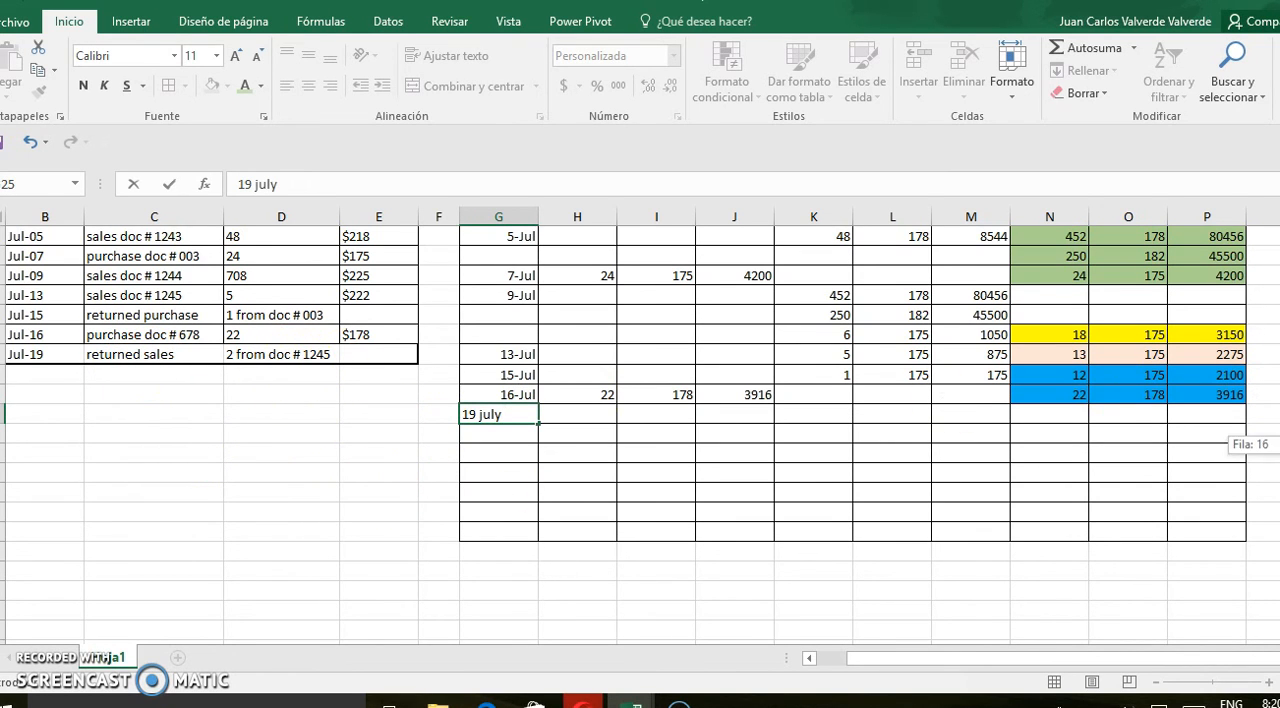
scroll(504, 512, up, 2)
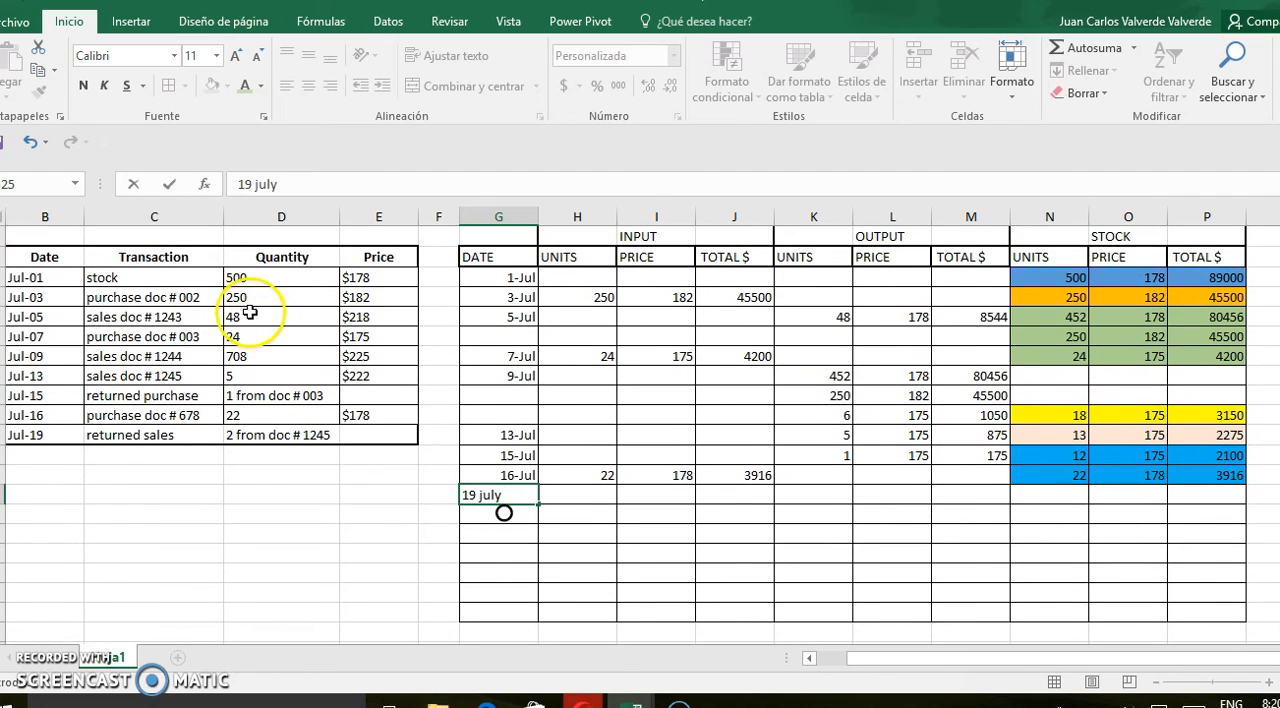
click(170, 378)
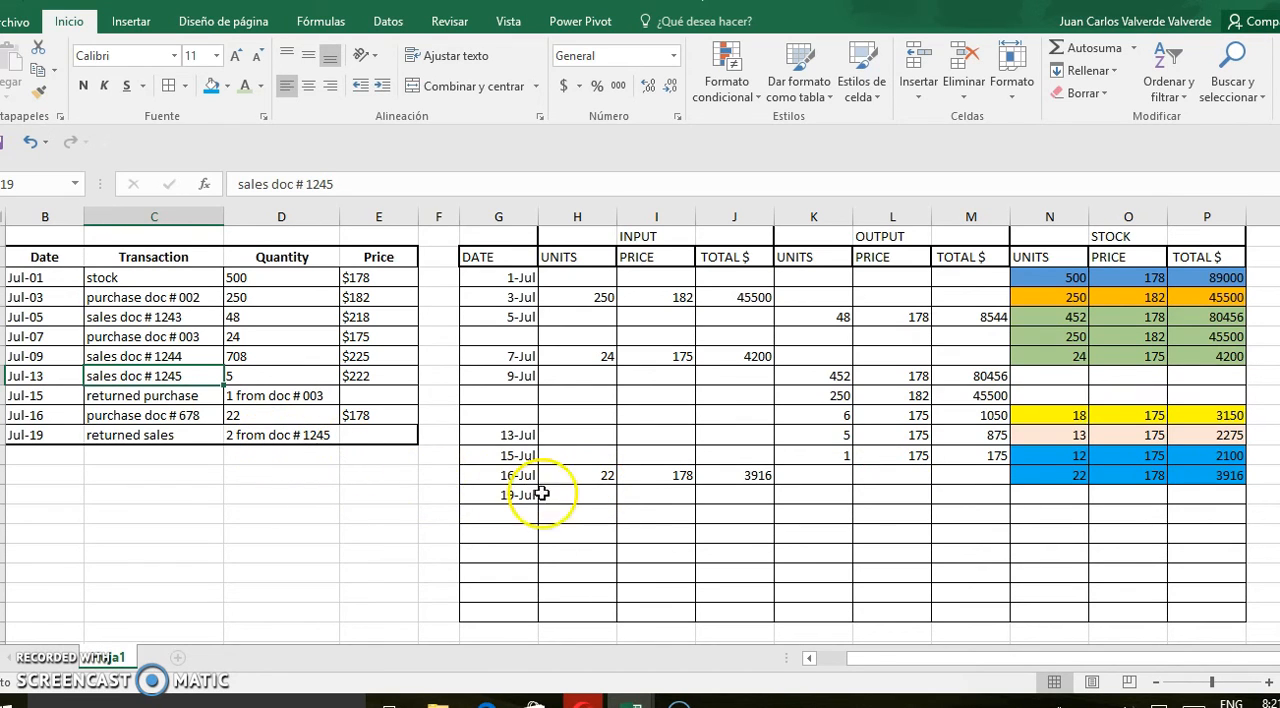
click(597, 495)
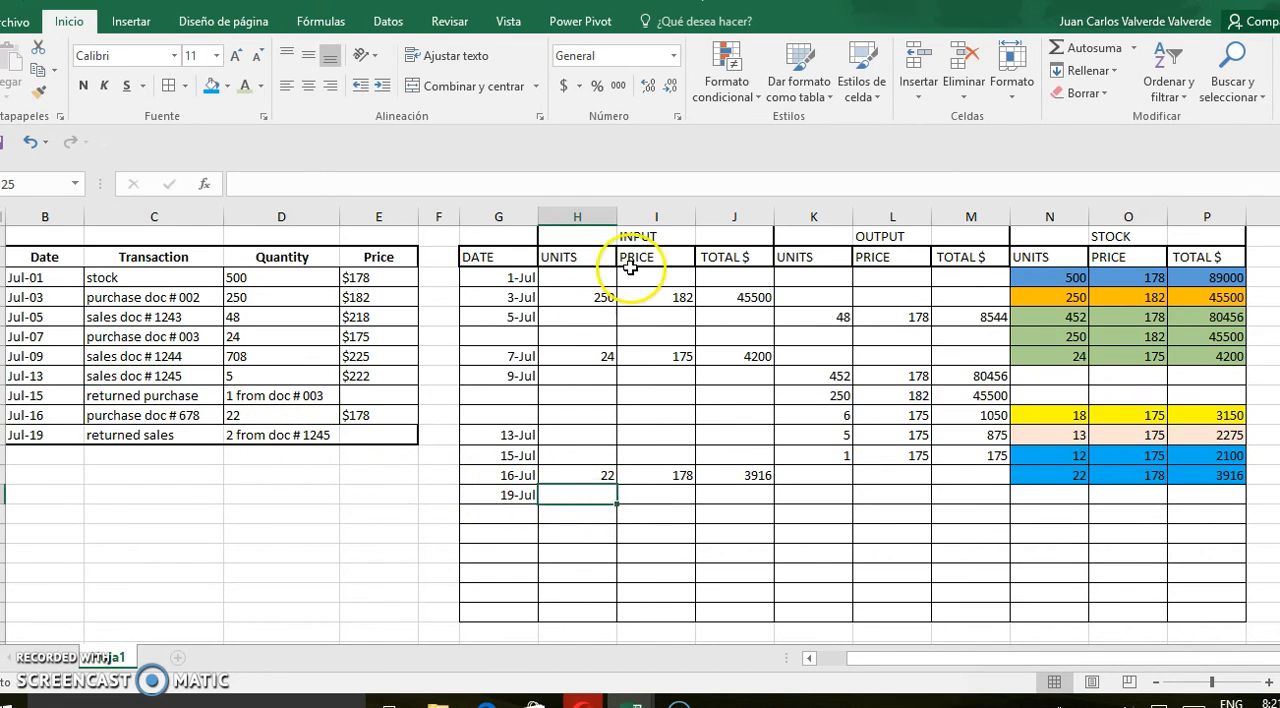
text(2)
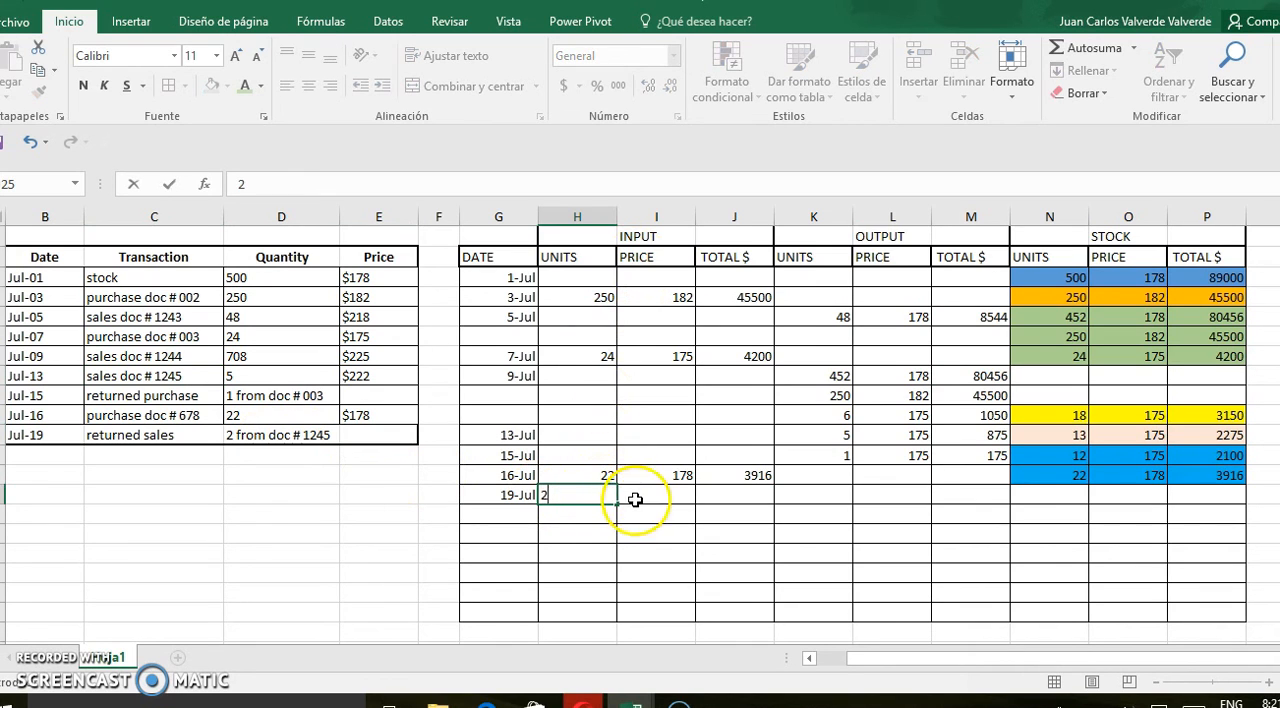
click(647, 500)
text(175)
Calculate the 19 July returned sales total in J25 as units times price, =H25*I25
click(740, 497)
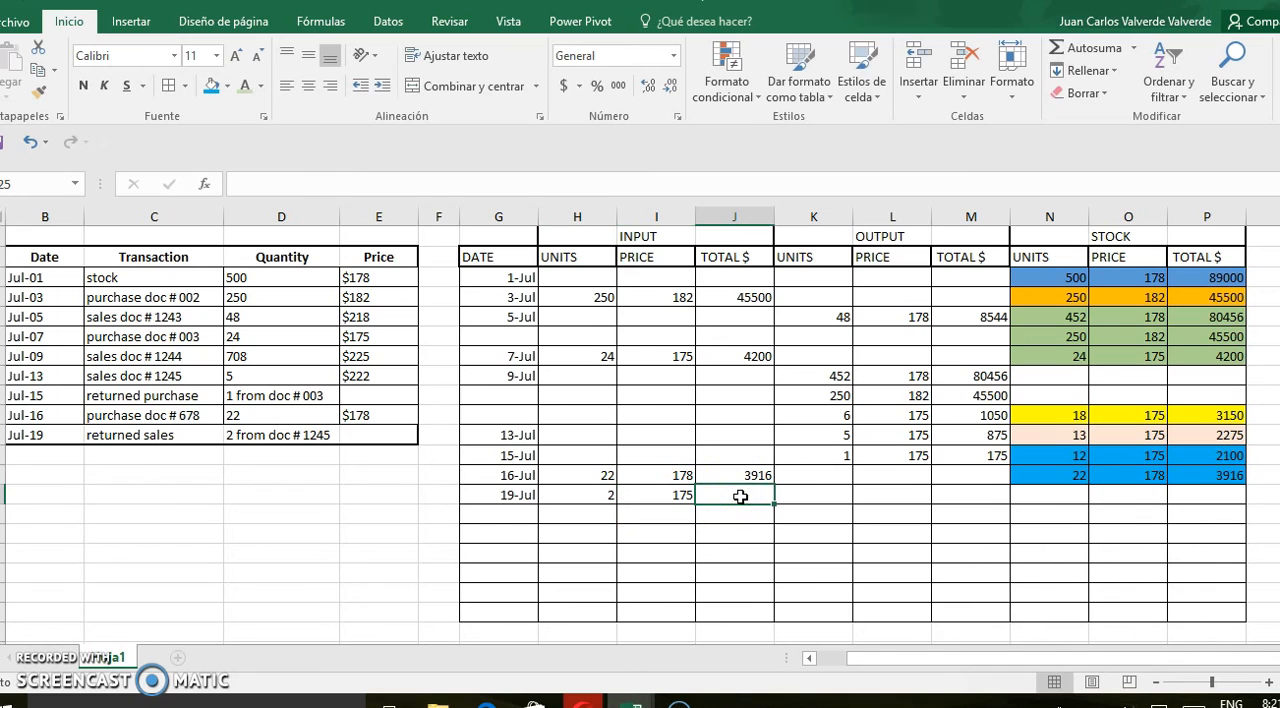
text(=)
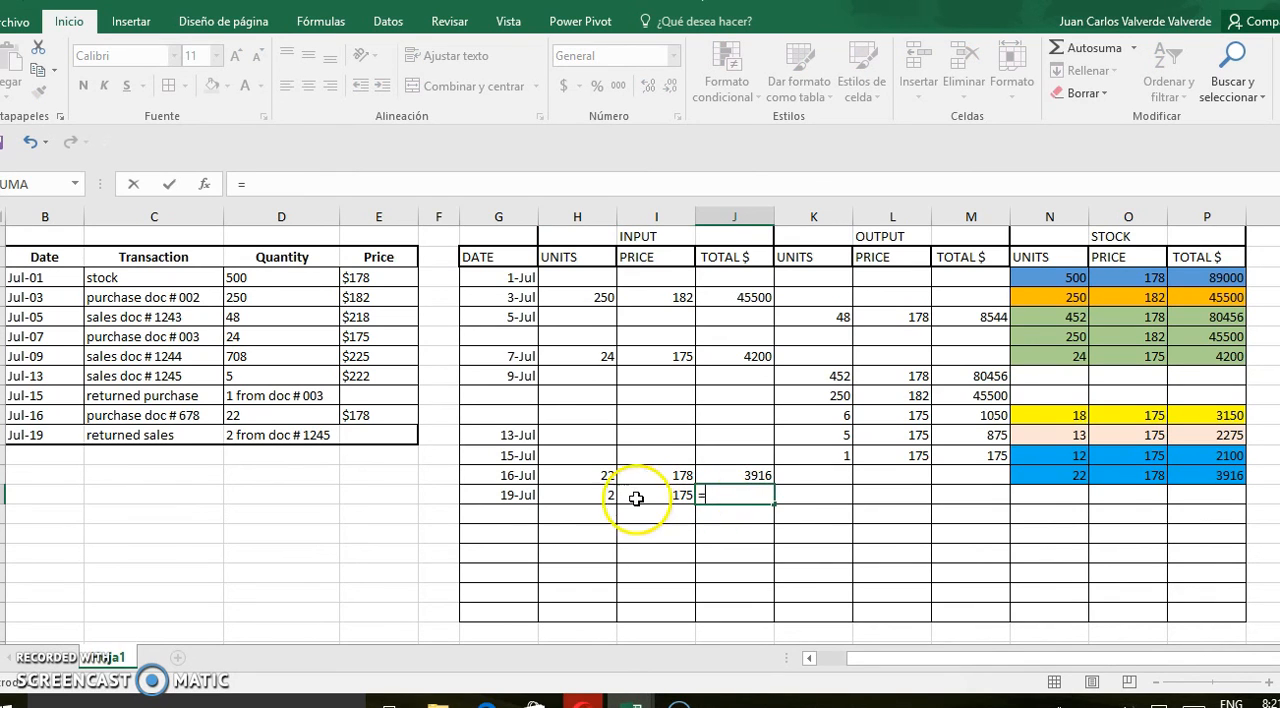
click(600, 497)
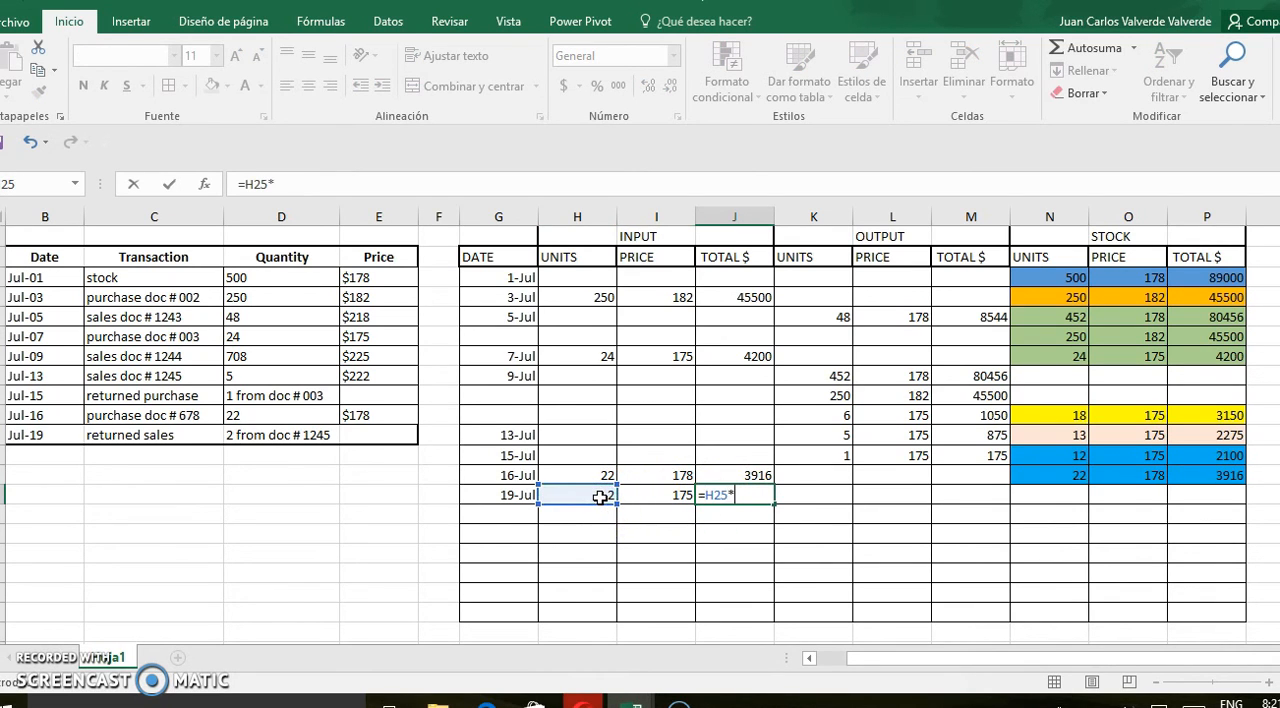
text(*)
click(653, 497)
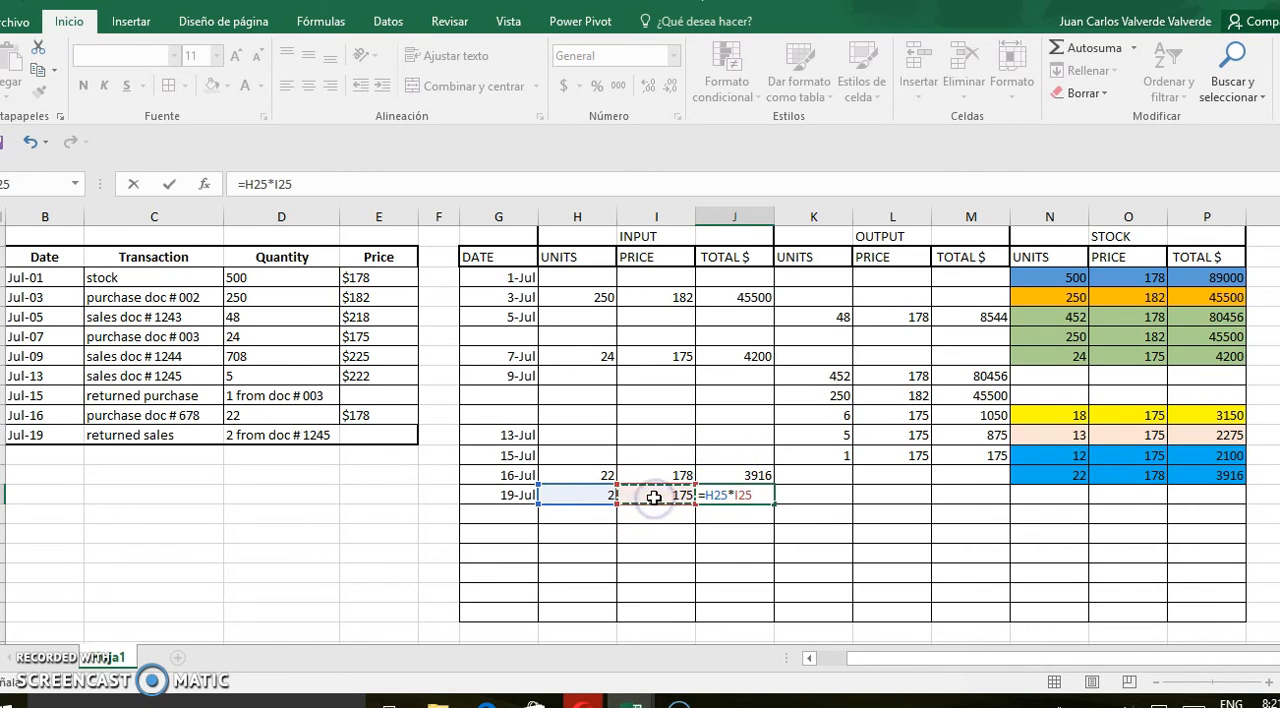
key(Return)
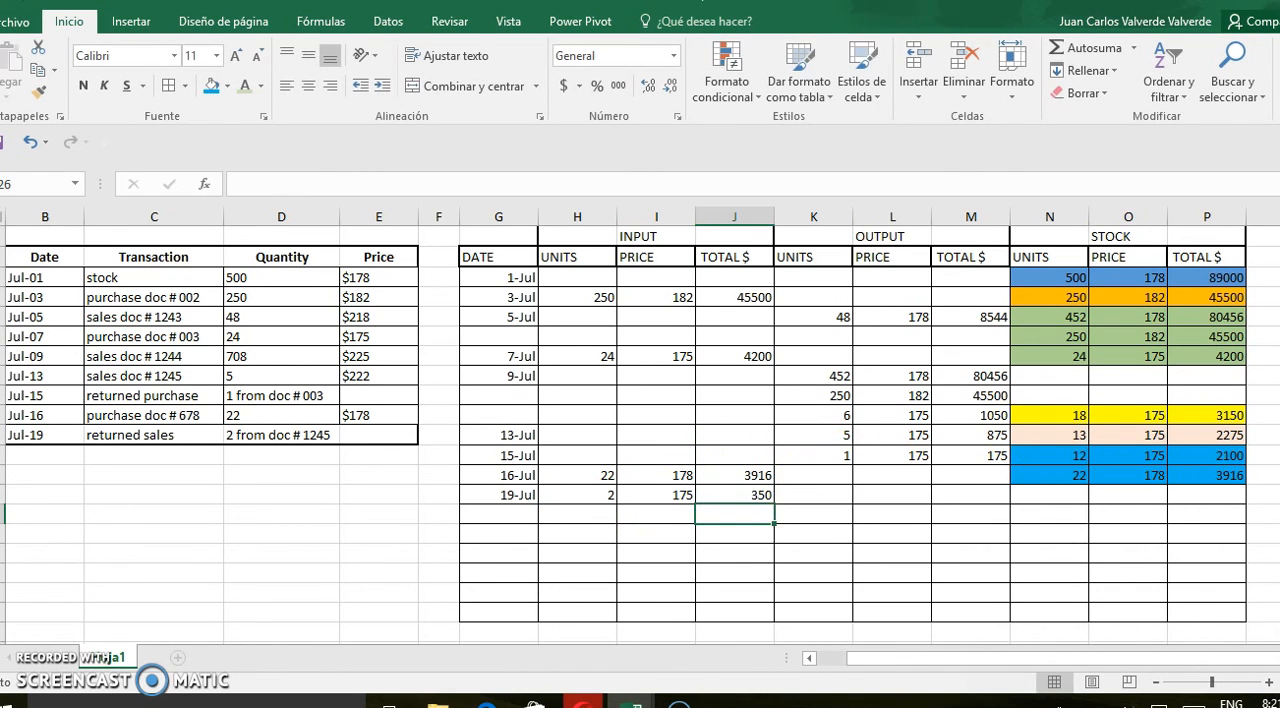
Enter the 19 July stock in row 25 as 14 units in N25 at price 175 in O25
scroll(620, 450, down, 2)
drag(604, 396, 734, 396)
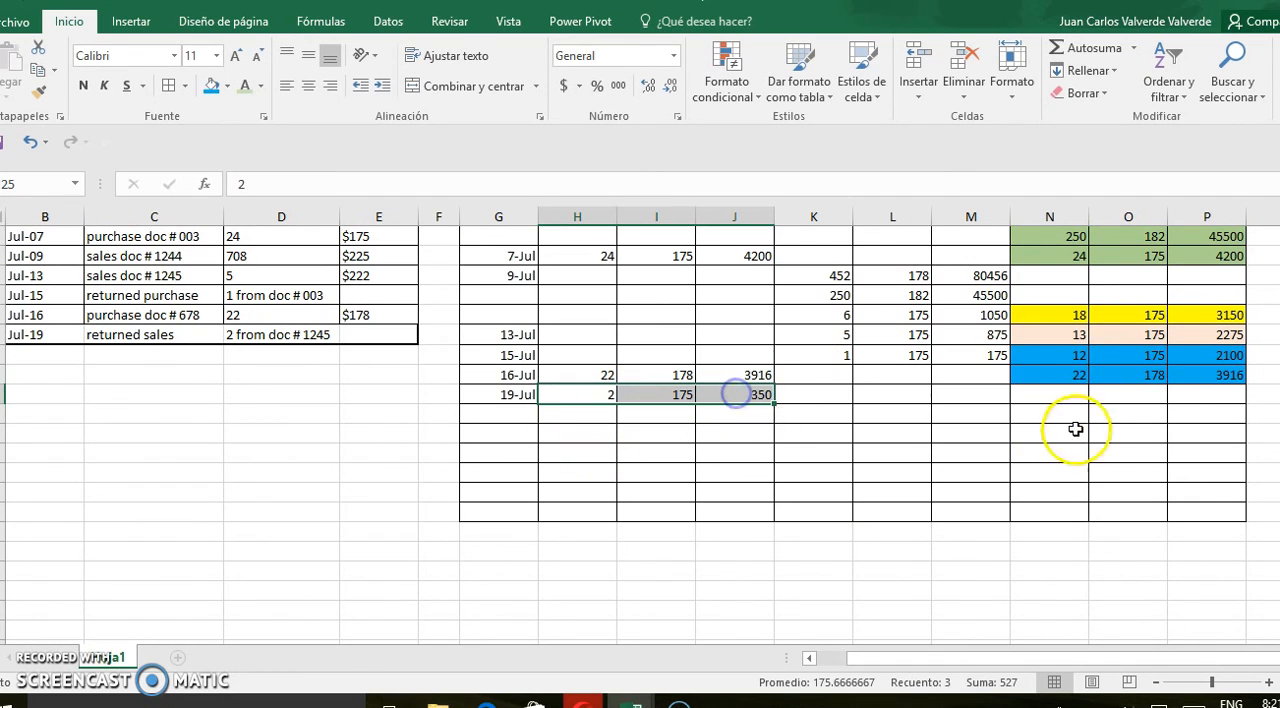
click(1136, 358)
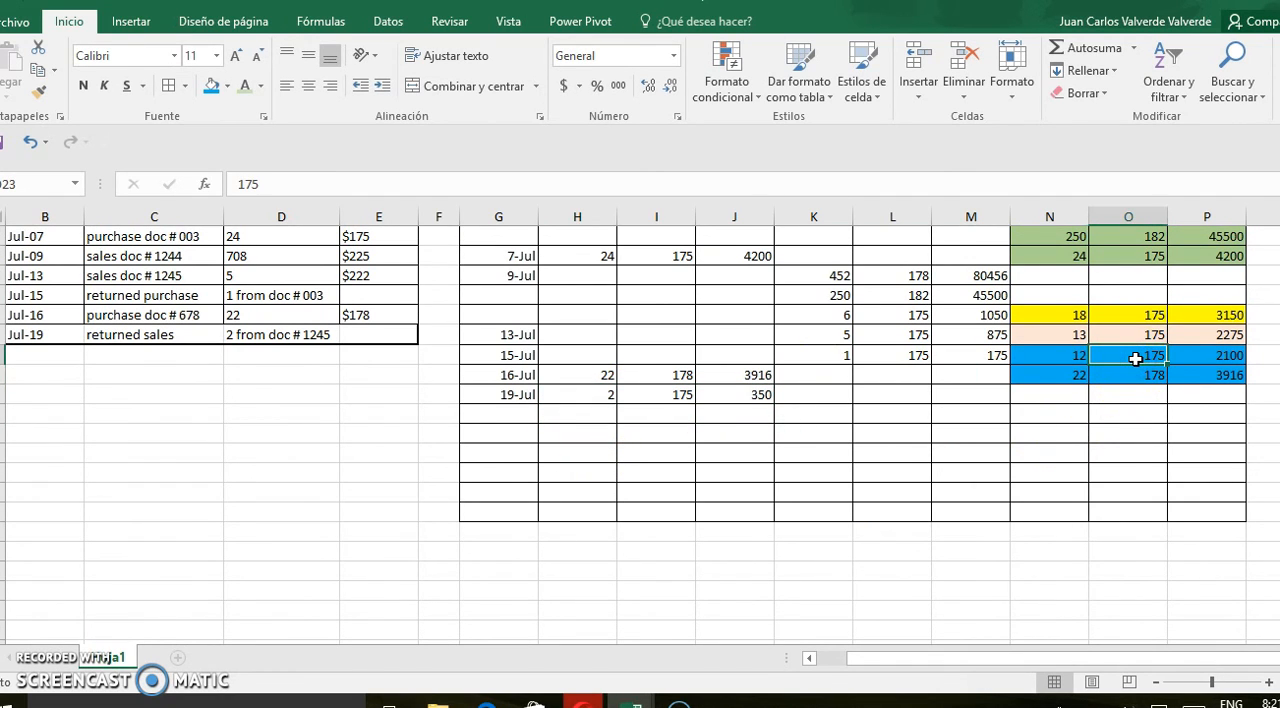
click(1050, 401)
text(14)
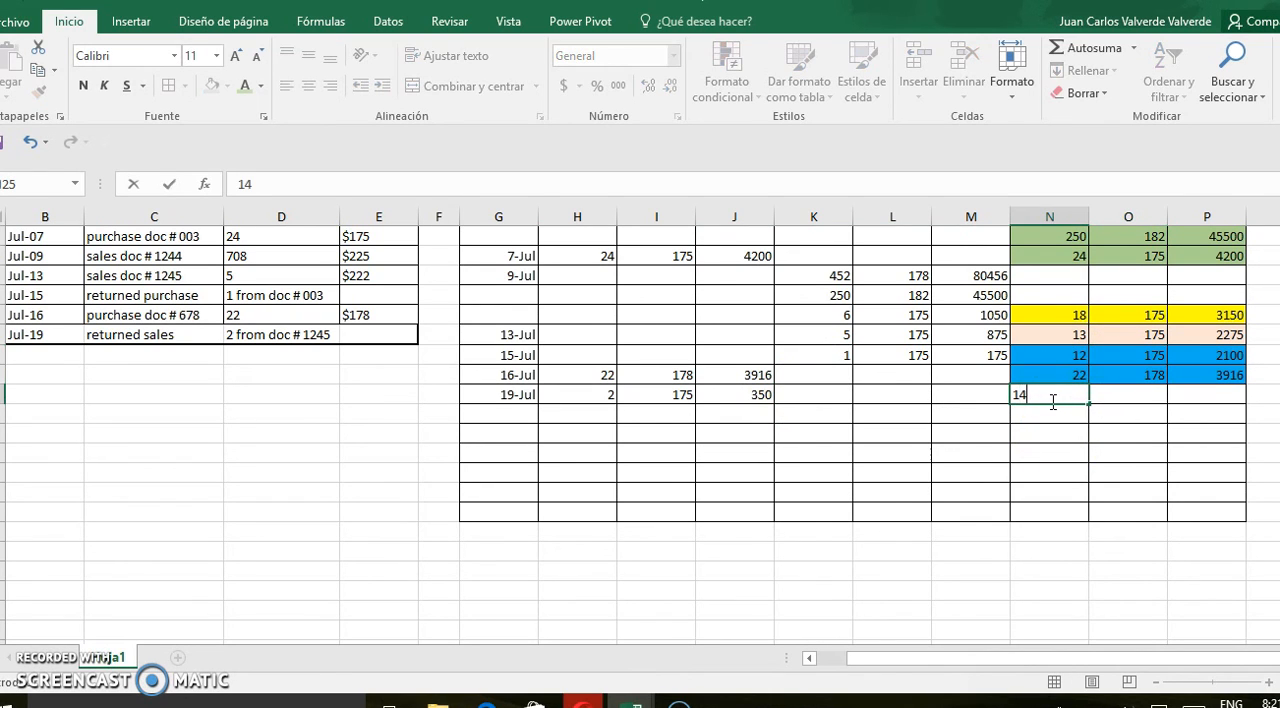
click(1122, 398)
text(175)
Calculate the 19 July stock total in P25 as units times price, =N25*O25
click(1190, 395)
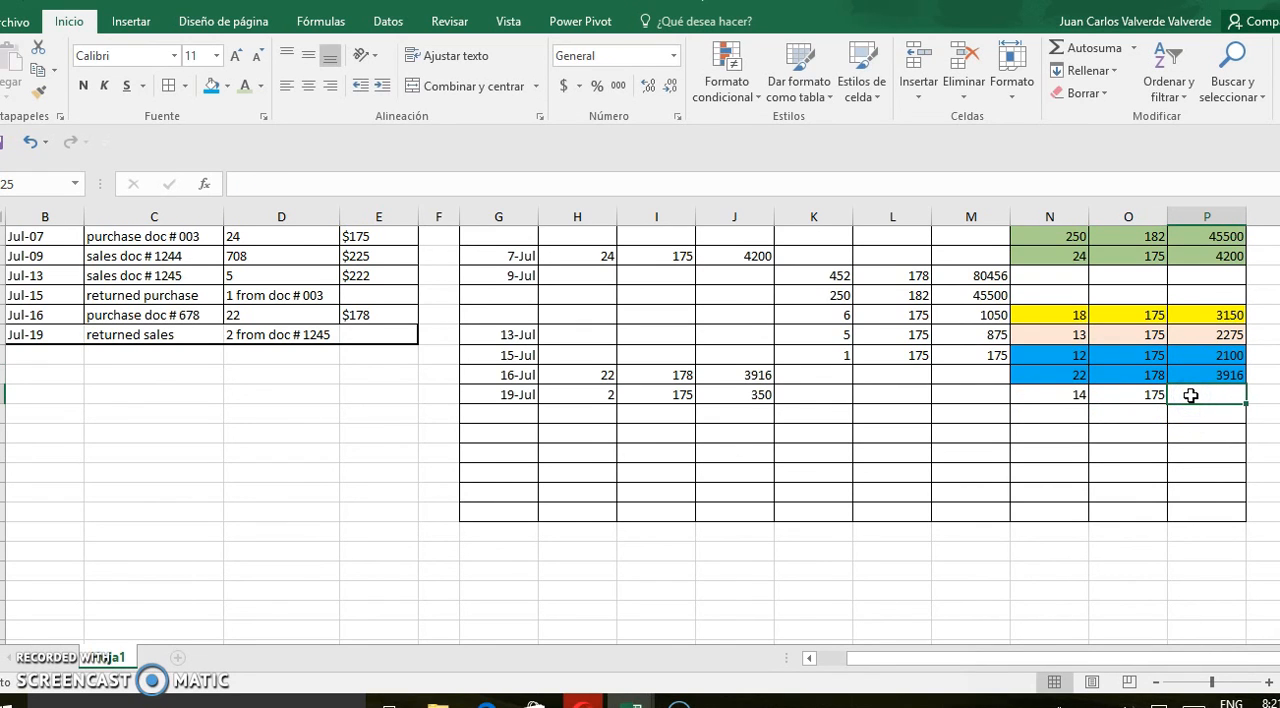
text(=)
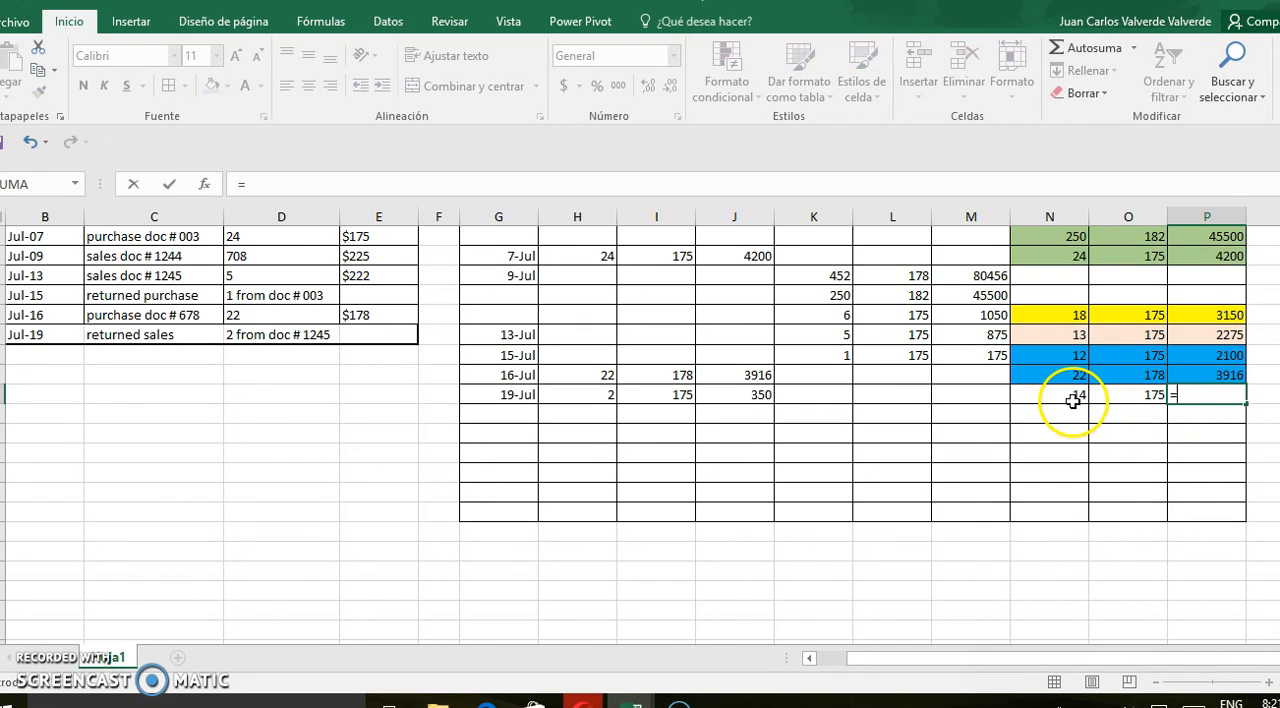
click(1073, 398)
text(*)
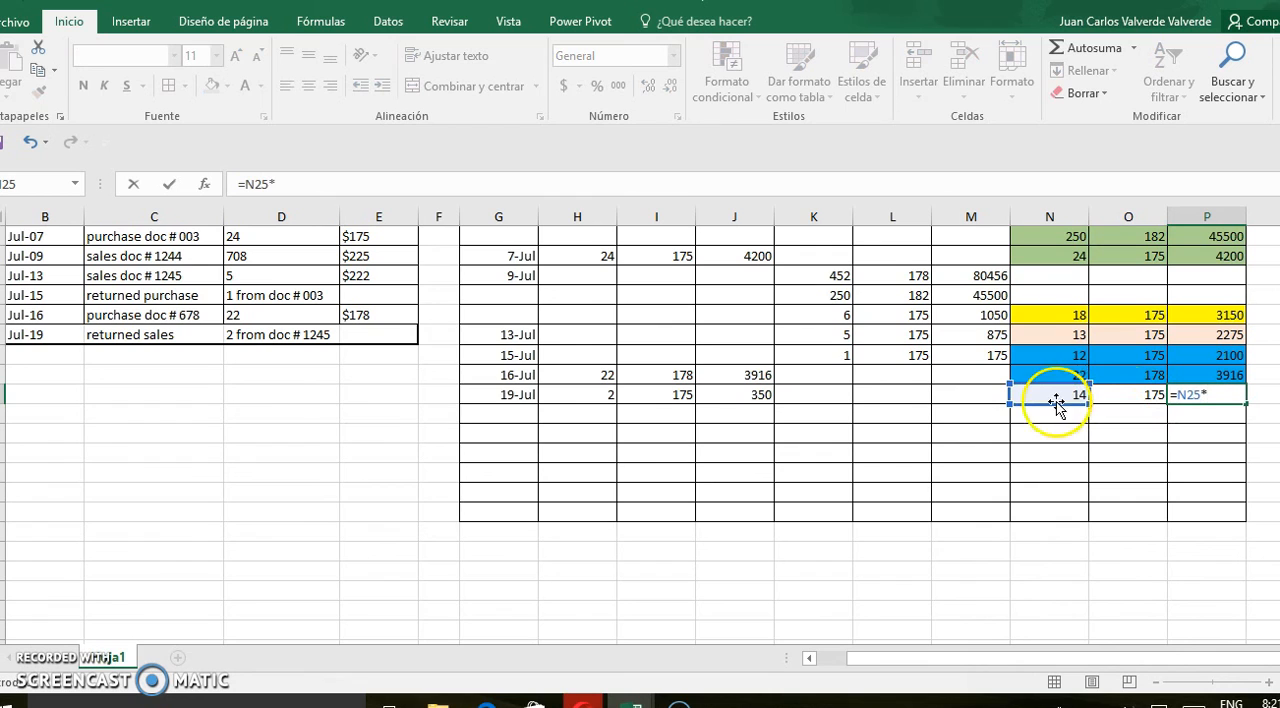
click(1148, 398)
key(Return)
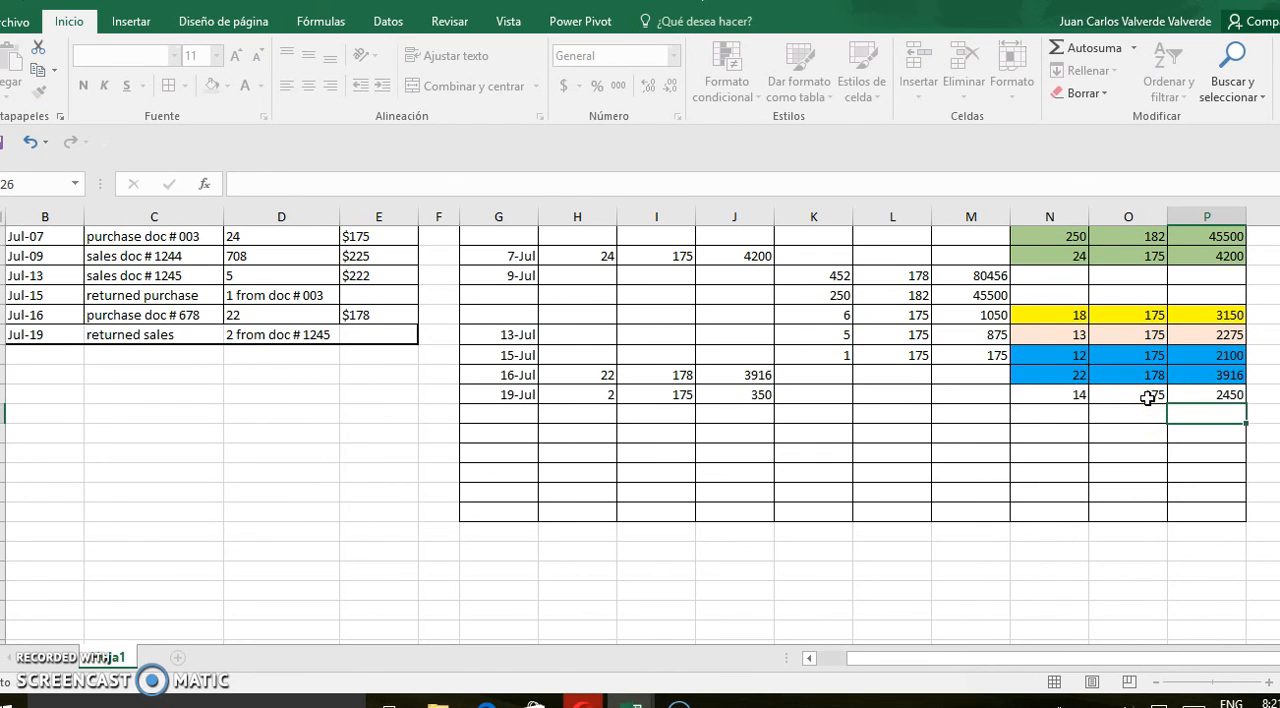
Carry the second stock layer into N26:P26 as 22 units at price 178 with a total of 3916
click(1072, 418)
text(22)
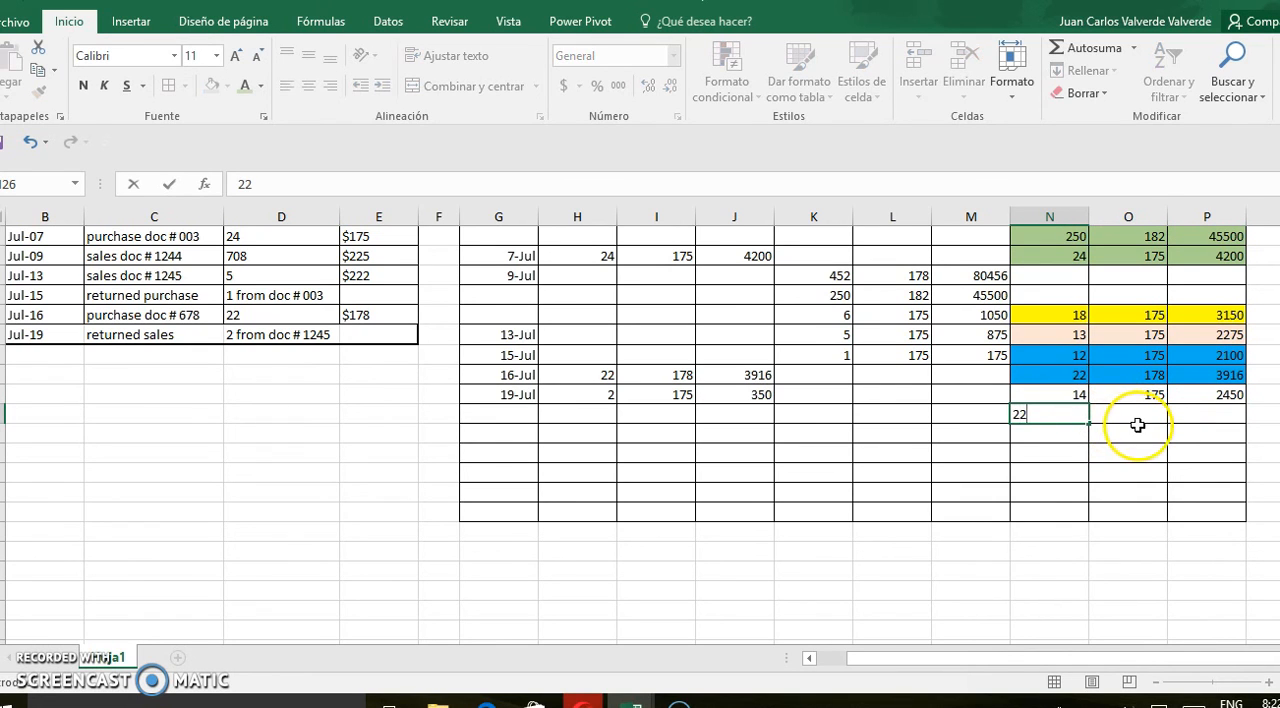
click(1138, 420)
text(178)
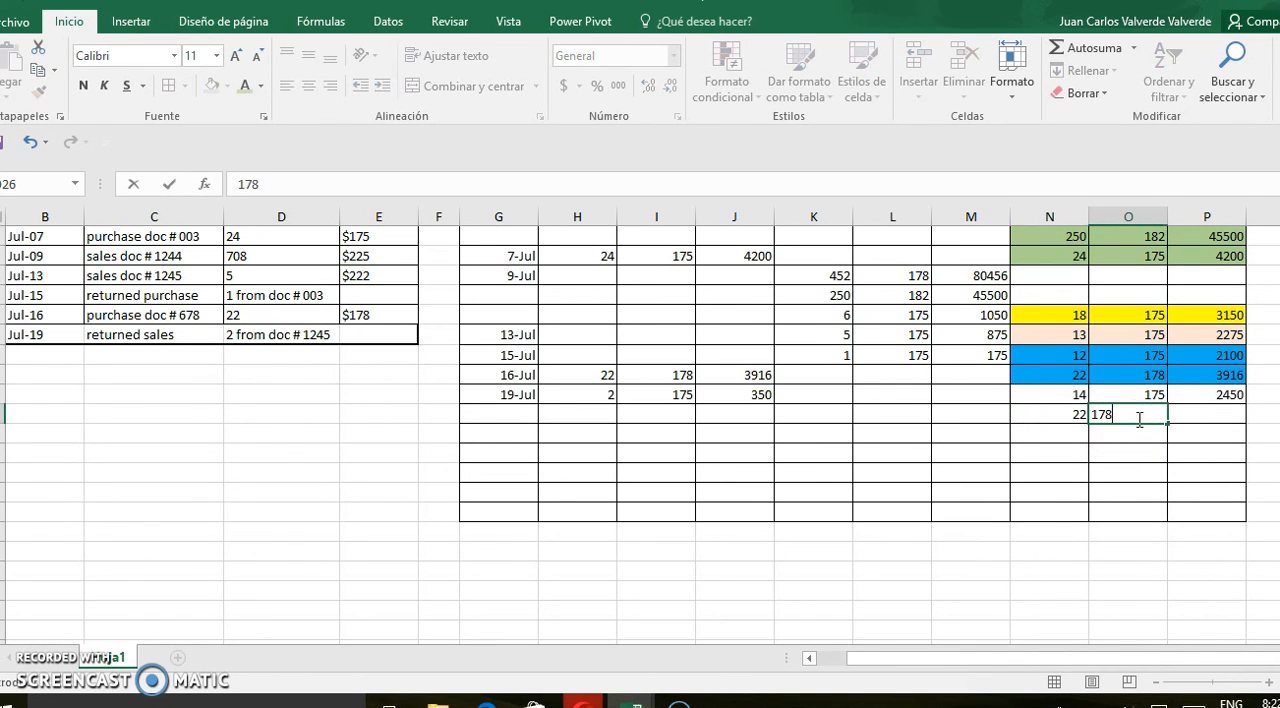
click(1211, 414)
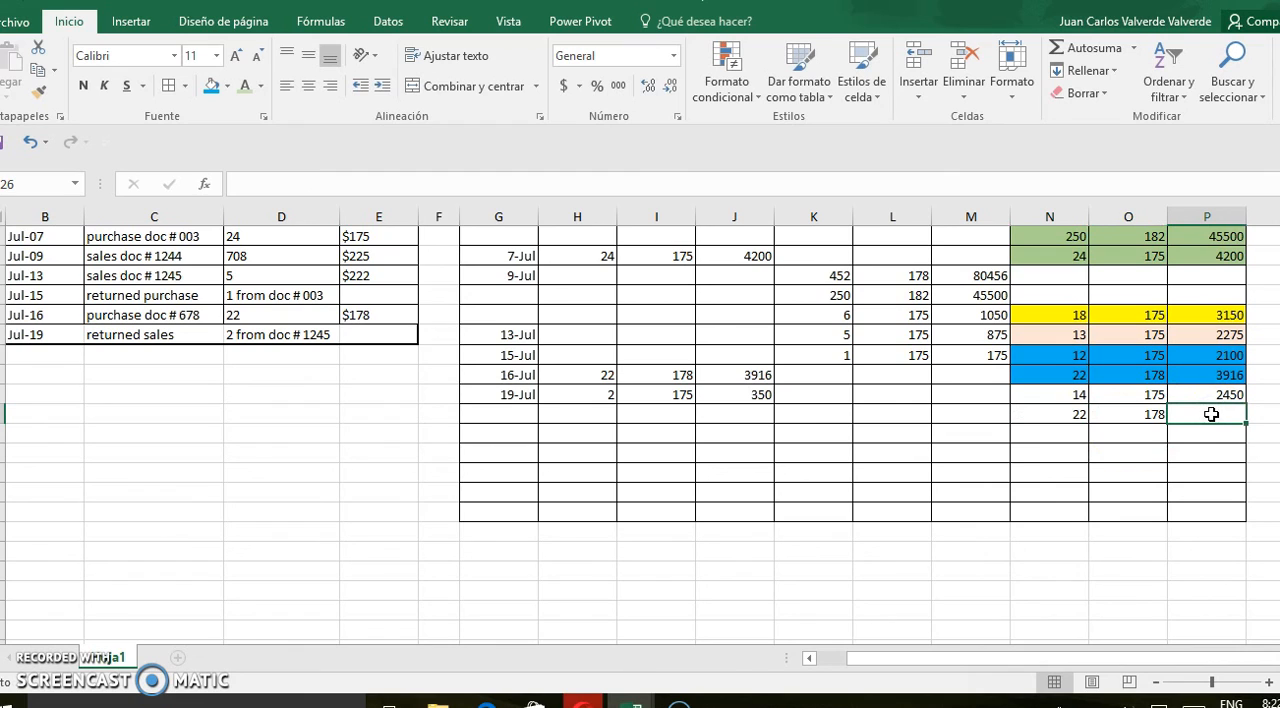
text(3)
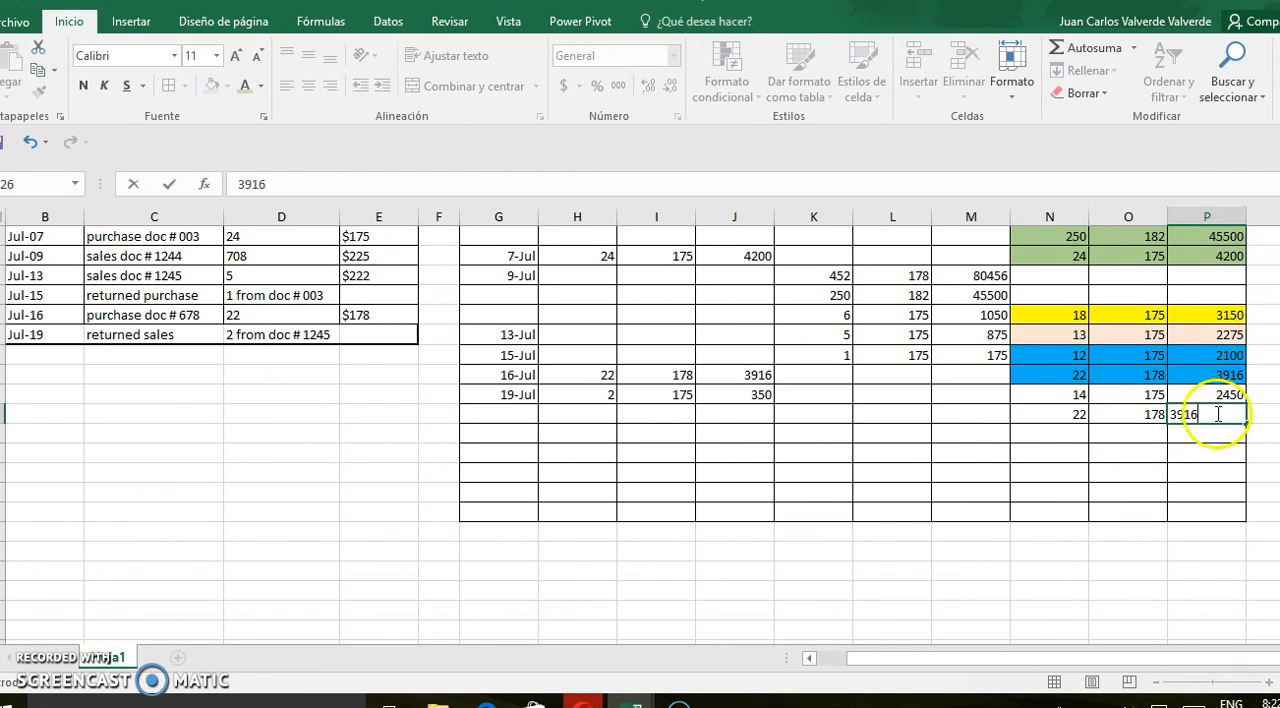
text(916)
click(1120, 434)
Fill the 19 July stock cells N25:P26 with a light orange theme colour
drag(1076, 397, 1228, 418)
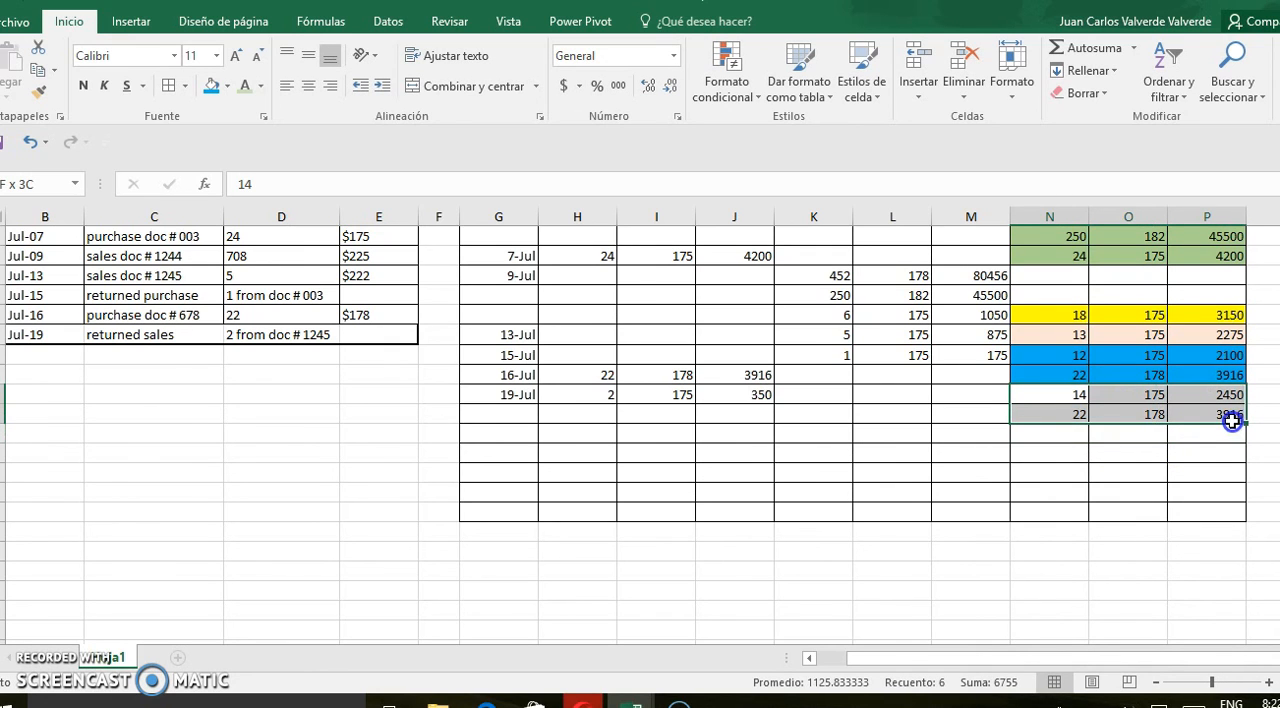
click(228, 86)
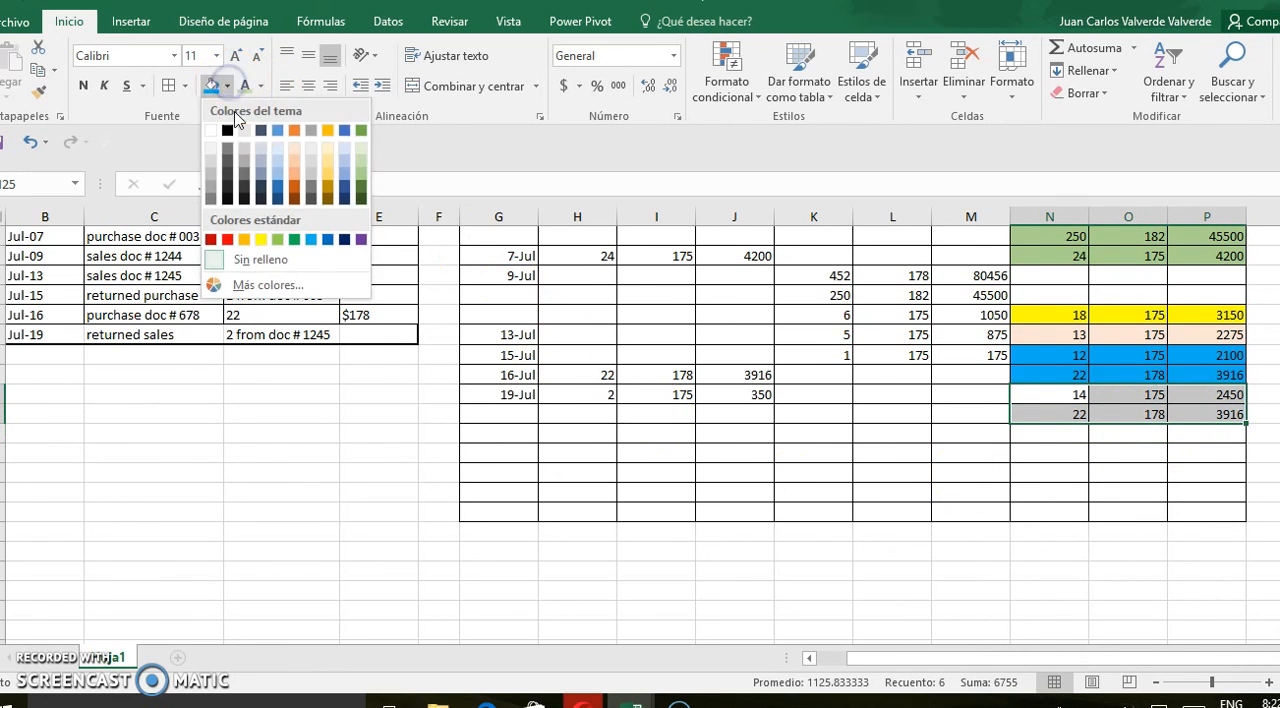
click(294, 172)
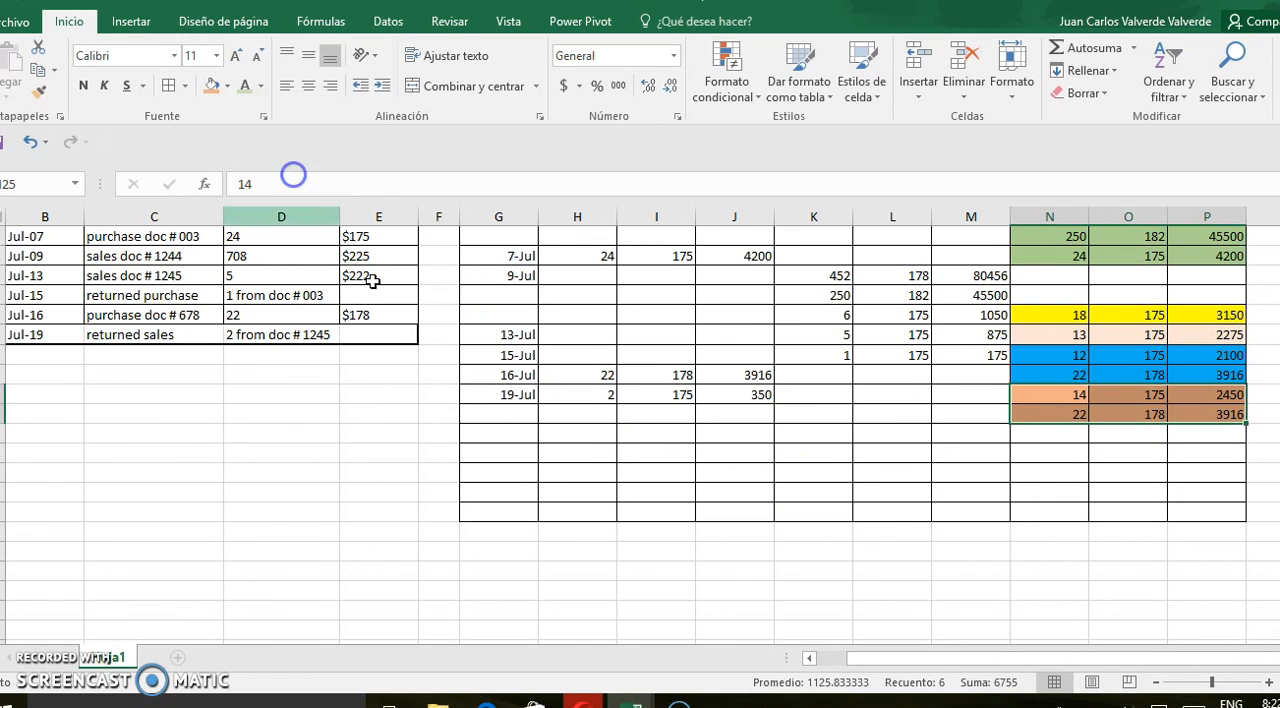
Review the kardex against the COGS=BI+NP-EI note, examining the beginning stock total in P14 and the purchase and sales totals in row 32
click(452, 489)
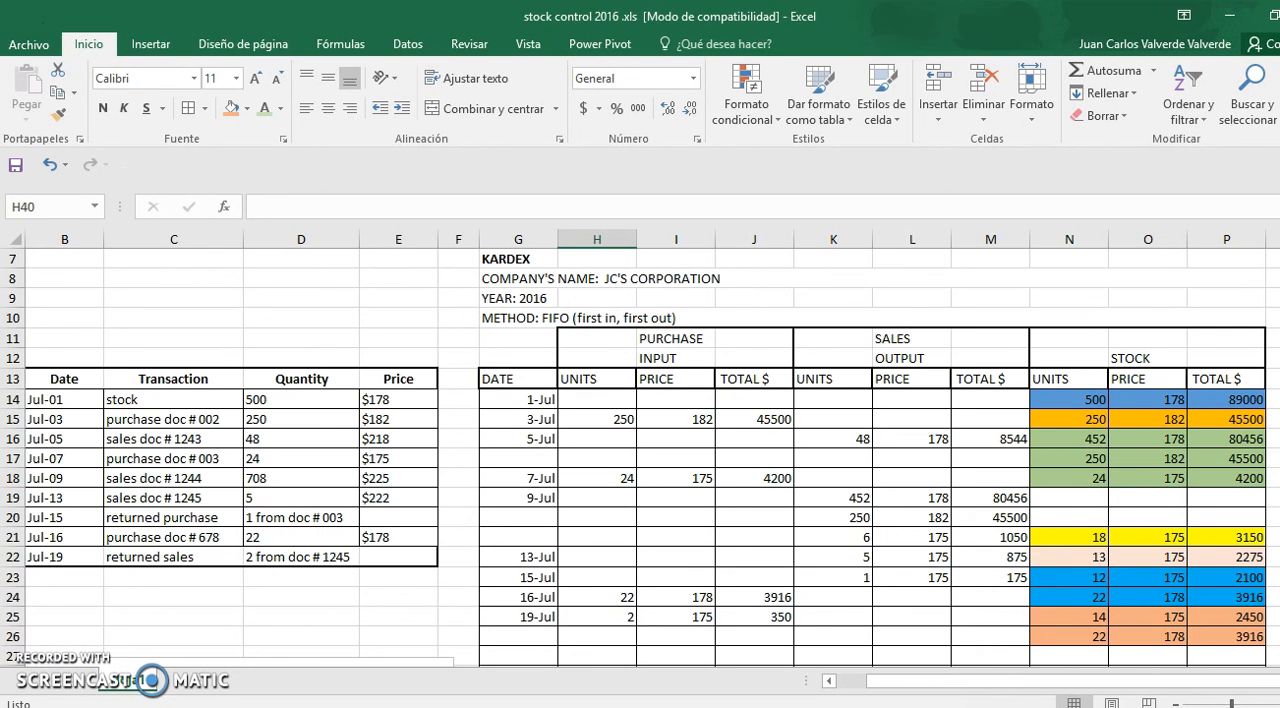
drag(1279, 350, 1279, 383)
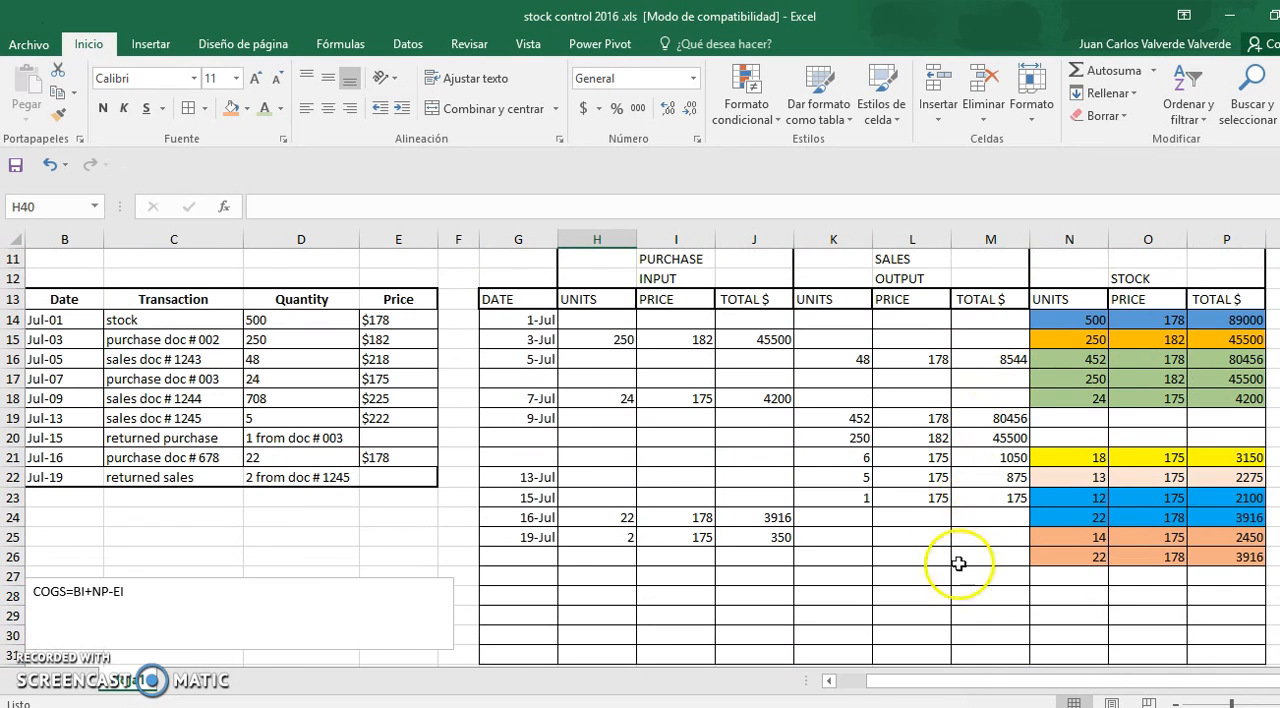
scroll(640, 458, down, 2)
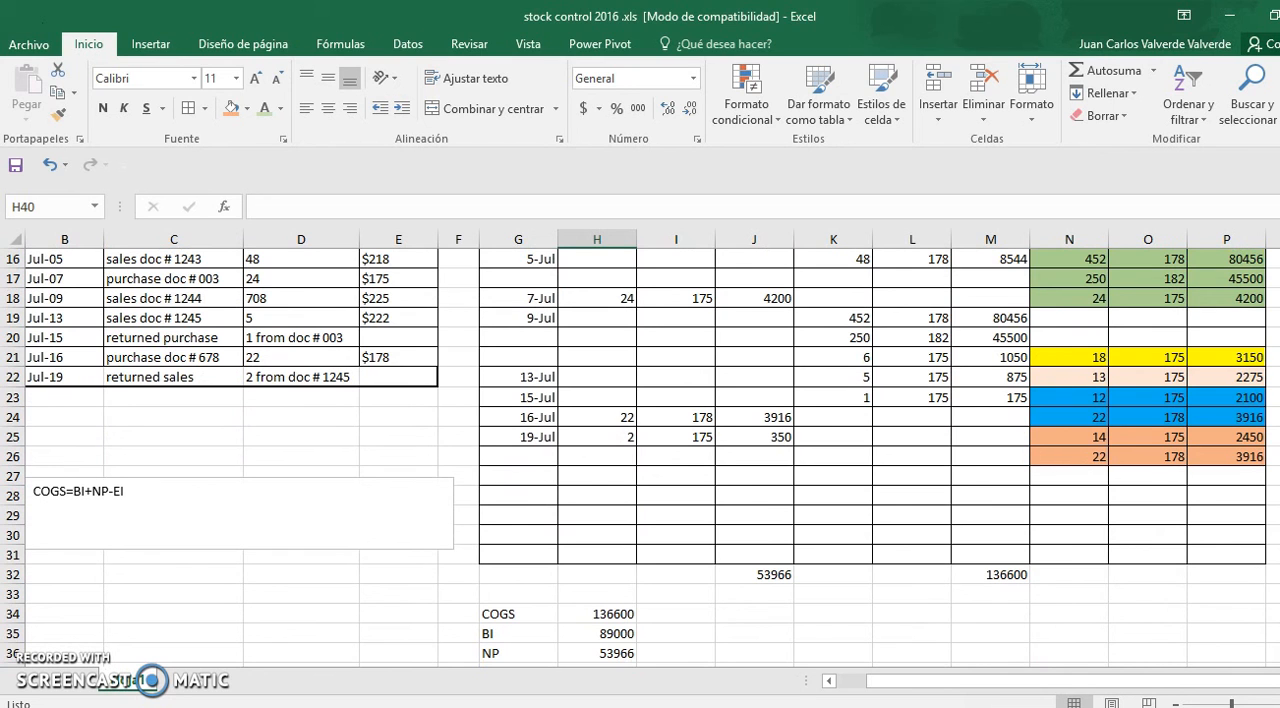
drag(1279, 491, 1279, 449)
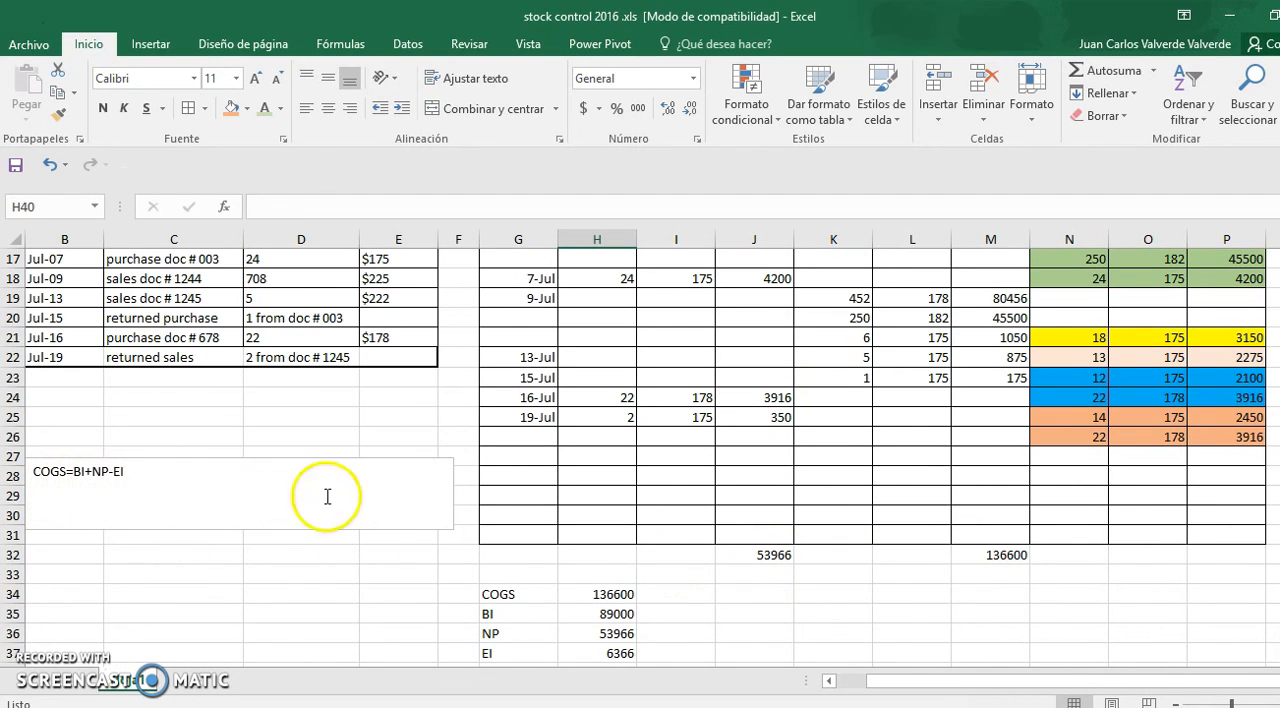
scroll(1240, 330, up, 2)
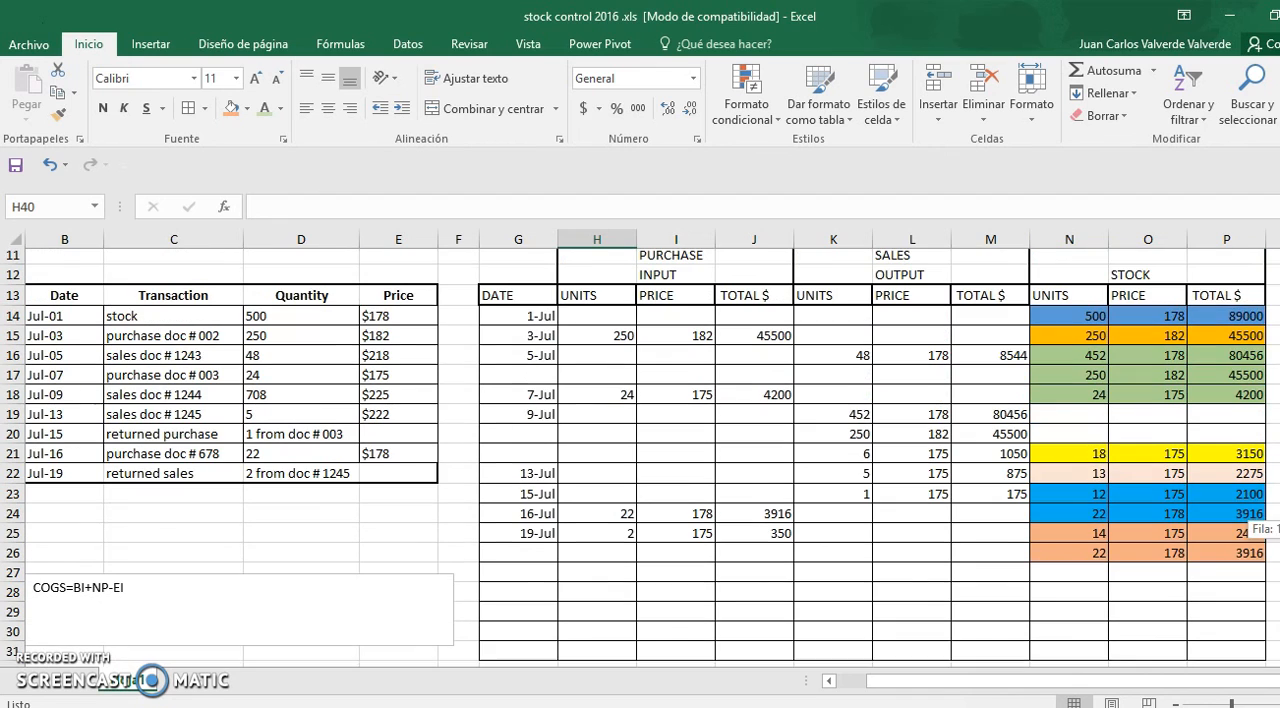
click(1240, 320)
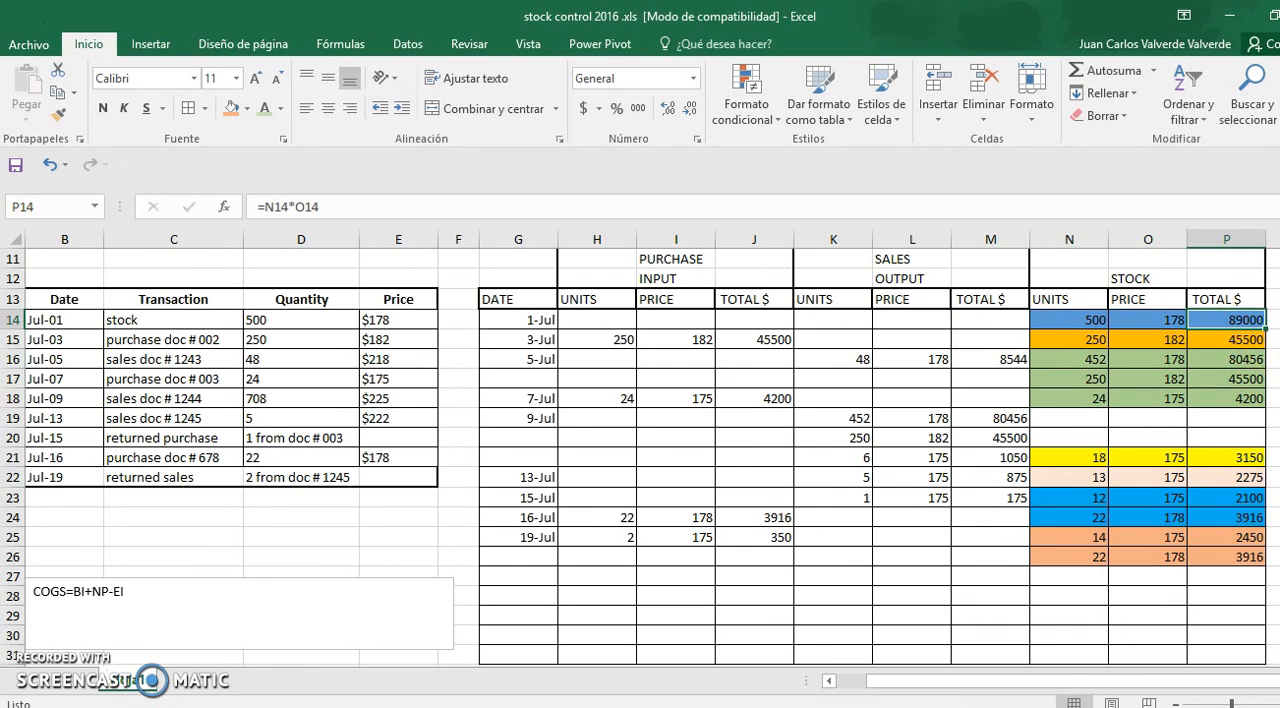
scroll(640, 457, down, 2)
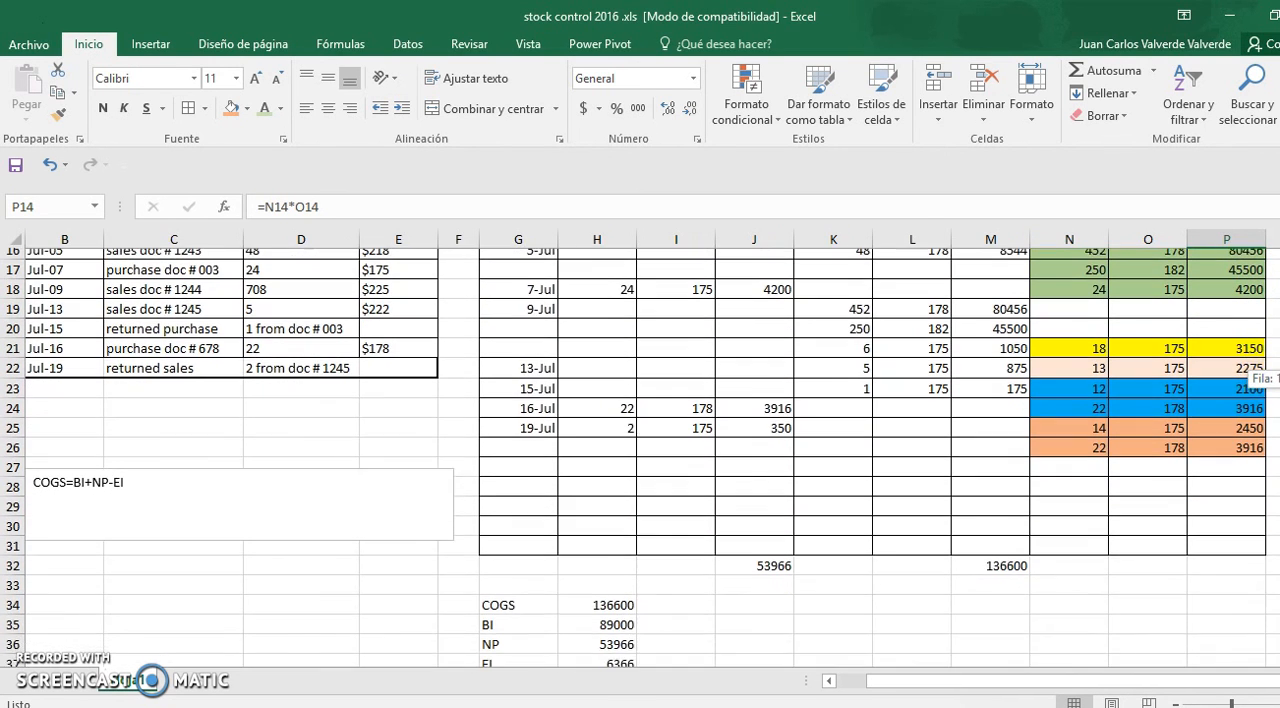
click(180, 472)
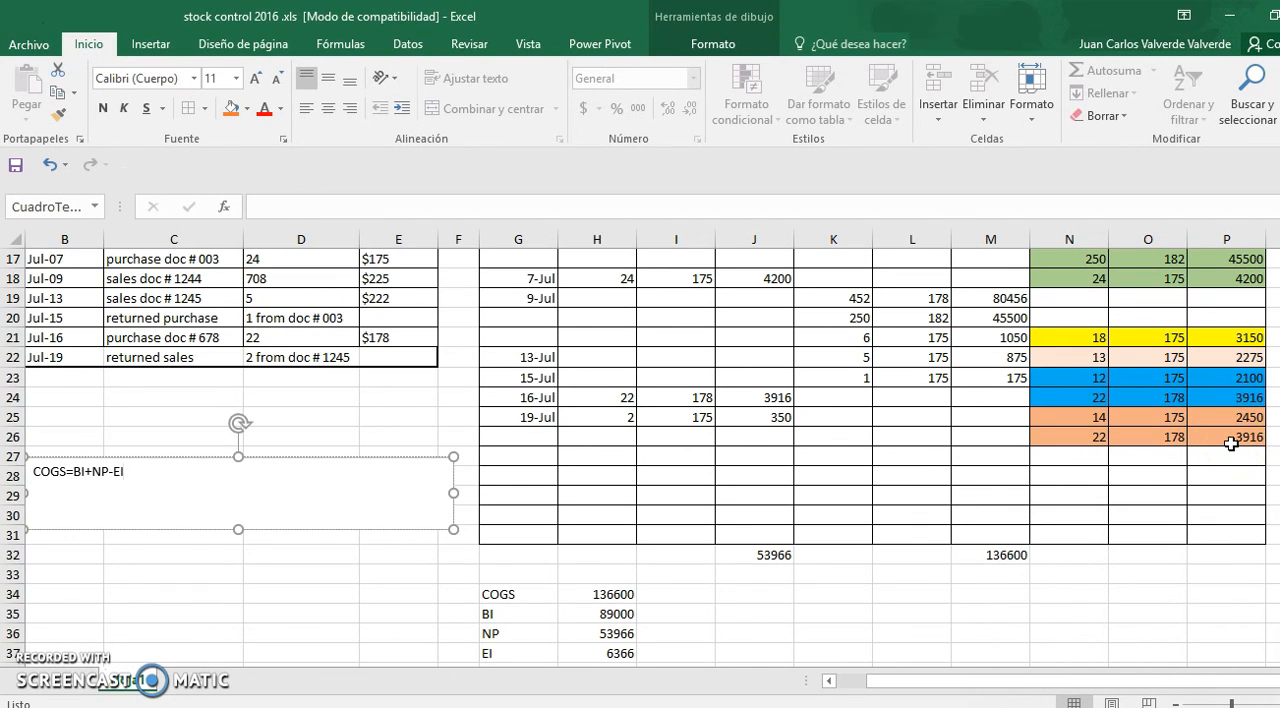
drag(1279, 438, 1279, 446)
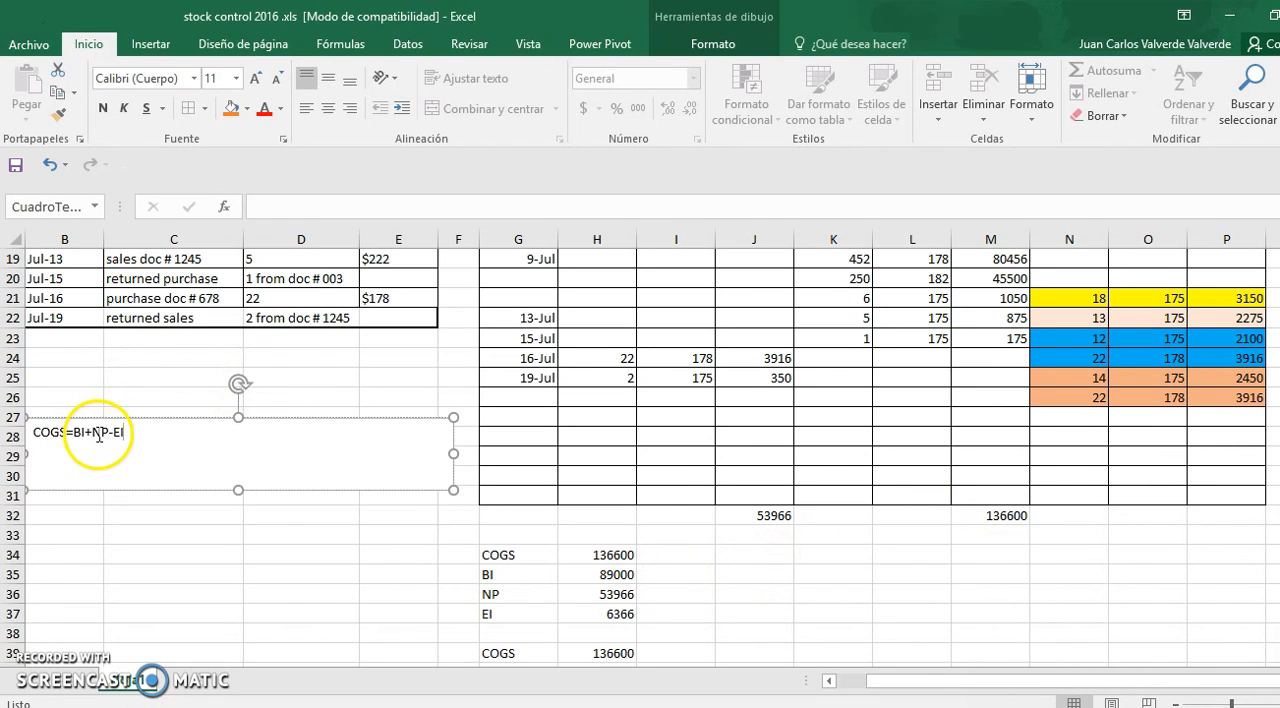
Inspect the formulas for COGS, BI, NP and EI in H34:H37 and compare the COGS calculation in H39 with H34
click(615, 556)
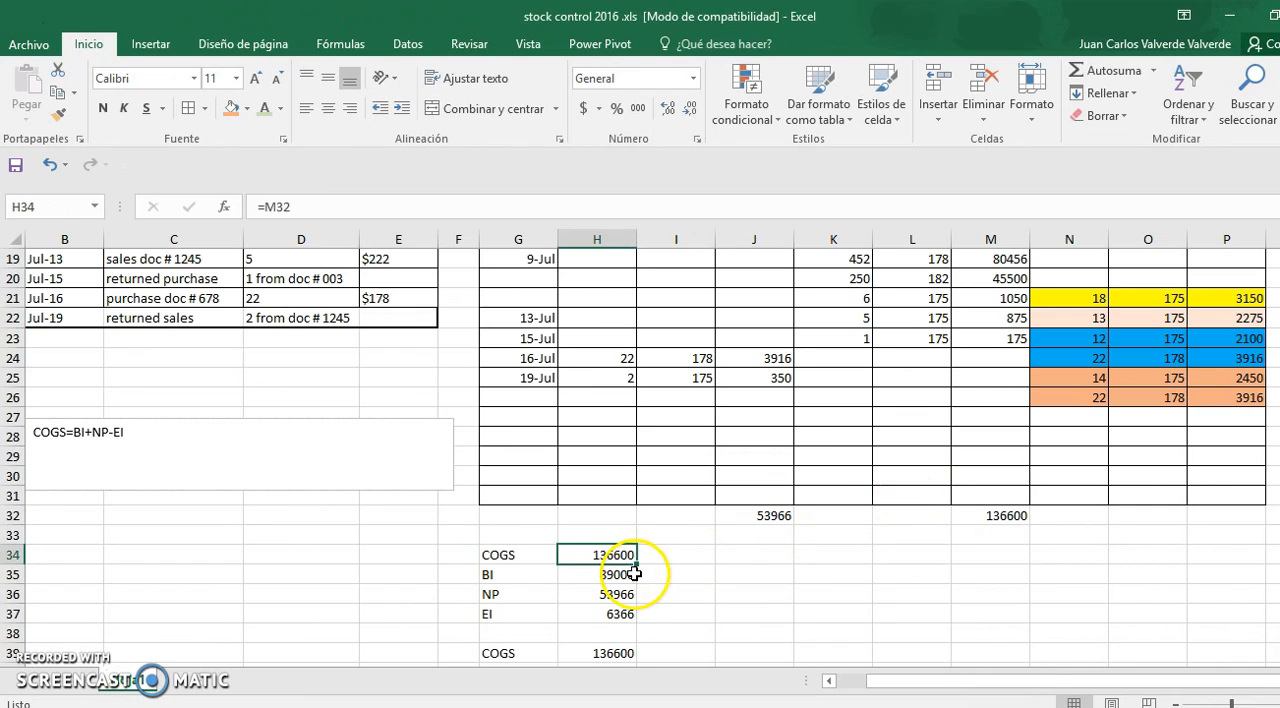
click(624, 577)
click(620, 595)
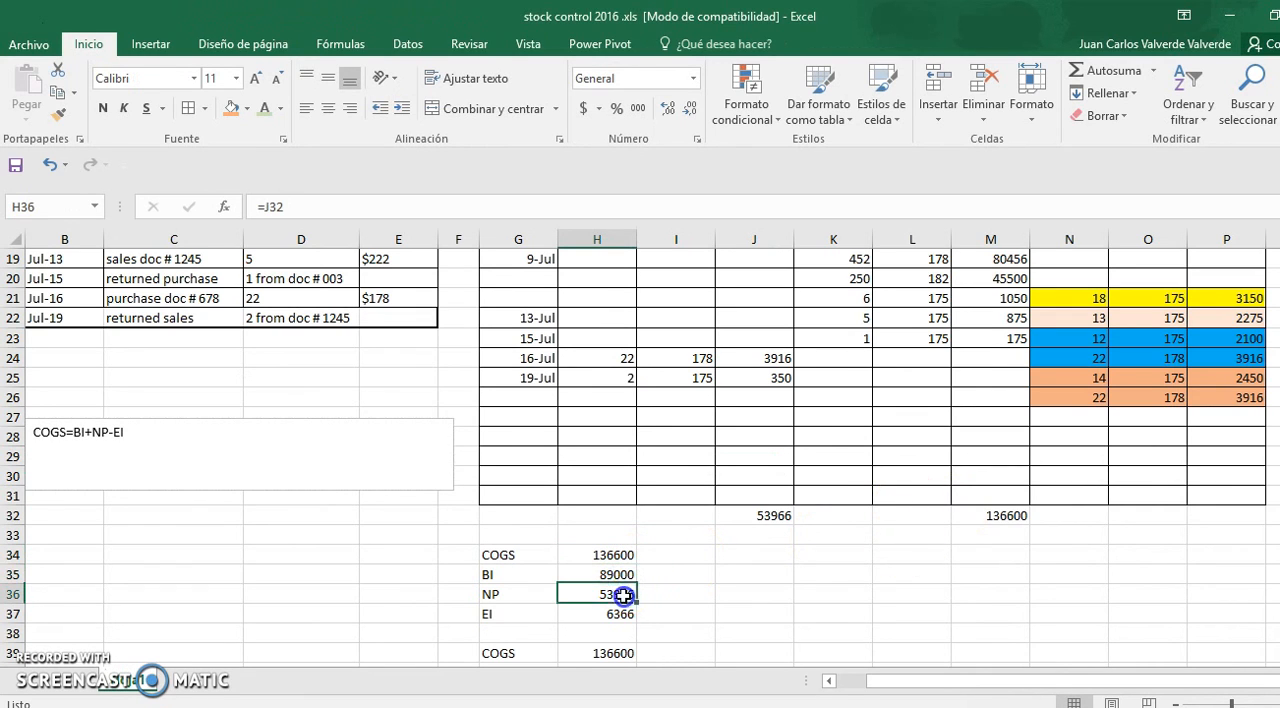
click(620, 616)
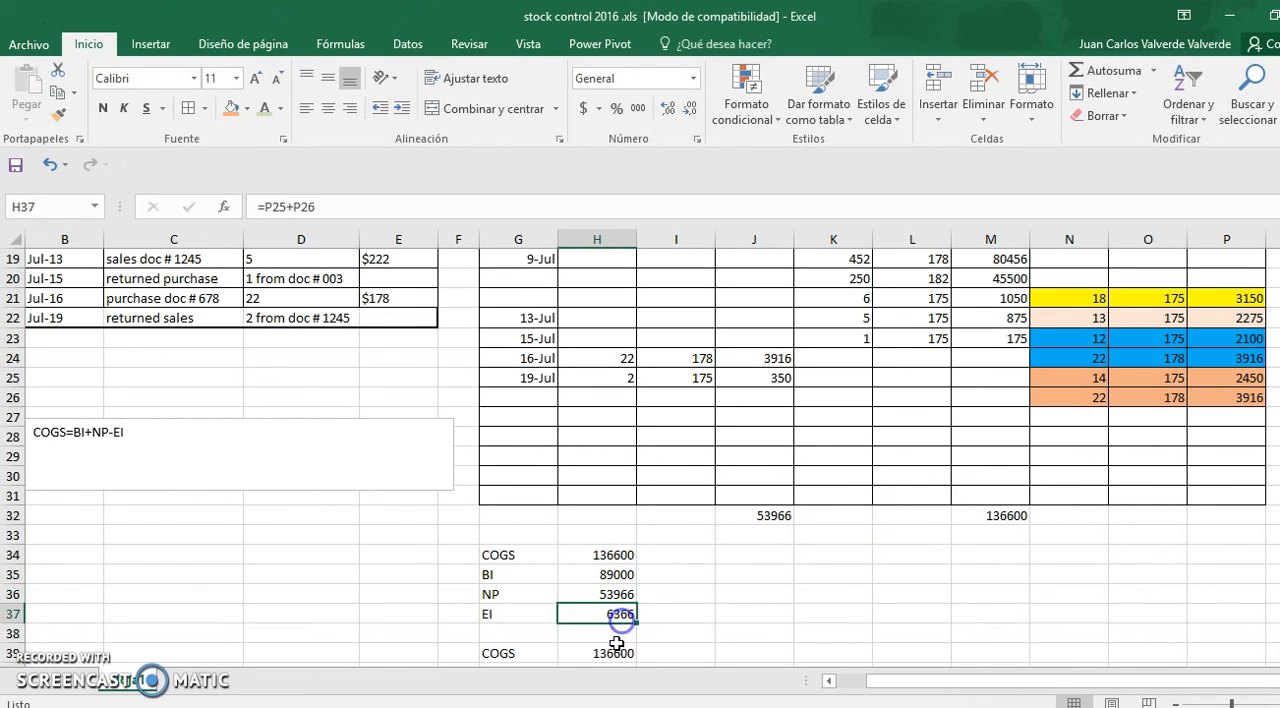
click(622, 655)
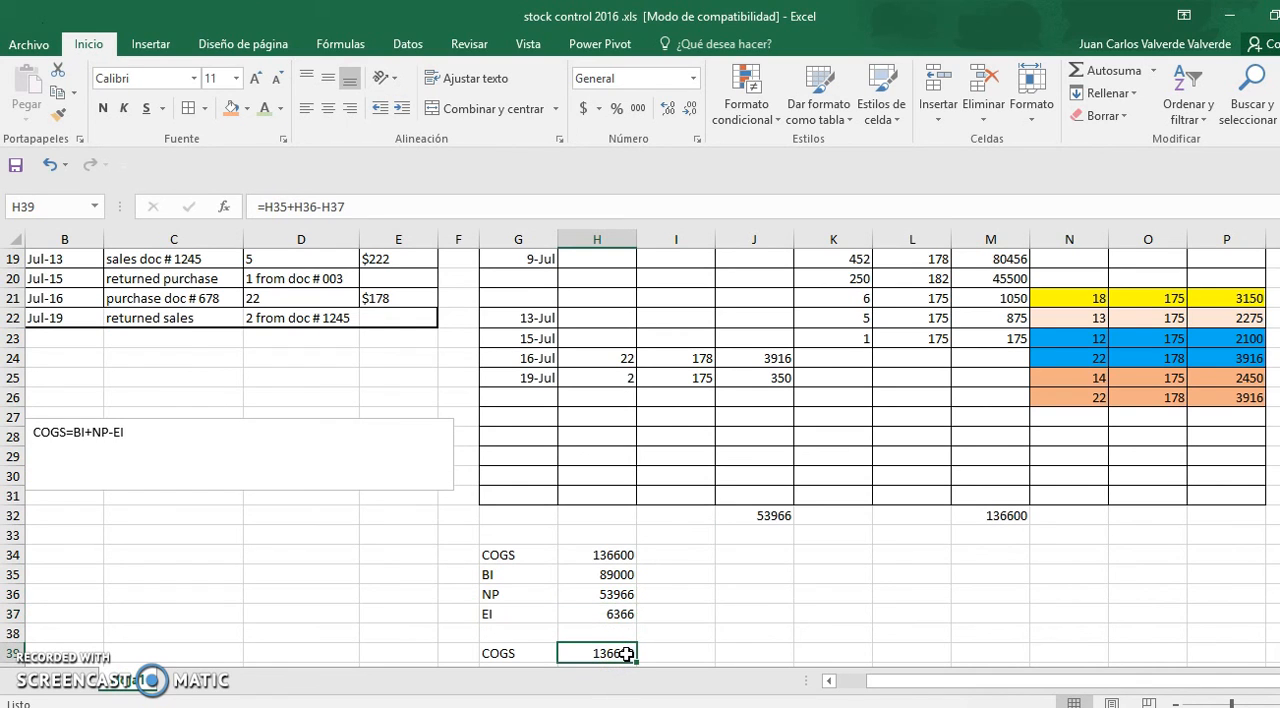
click(628, 557)
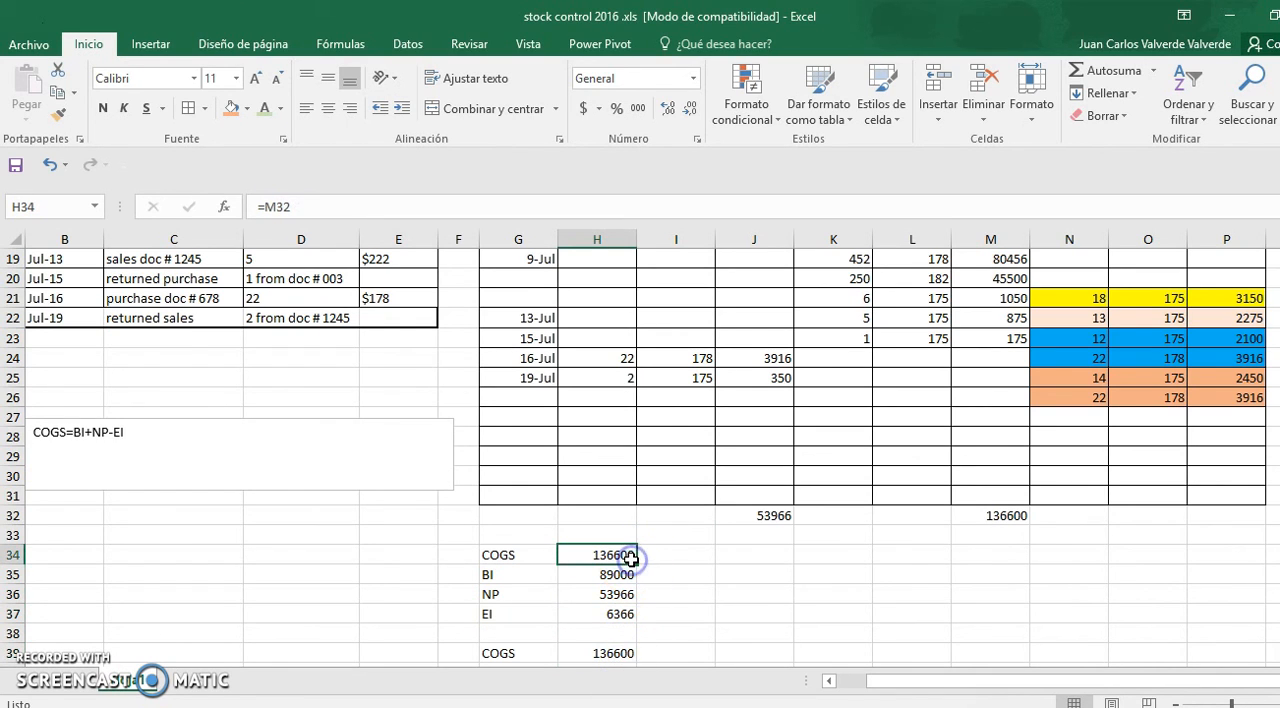